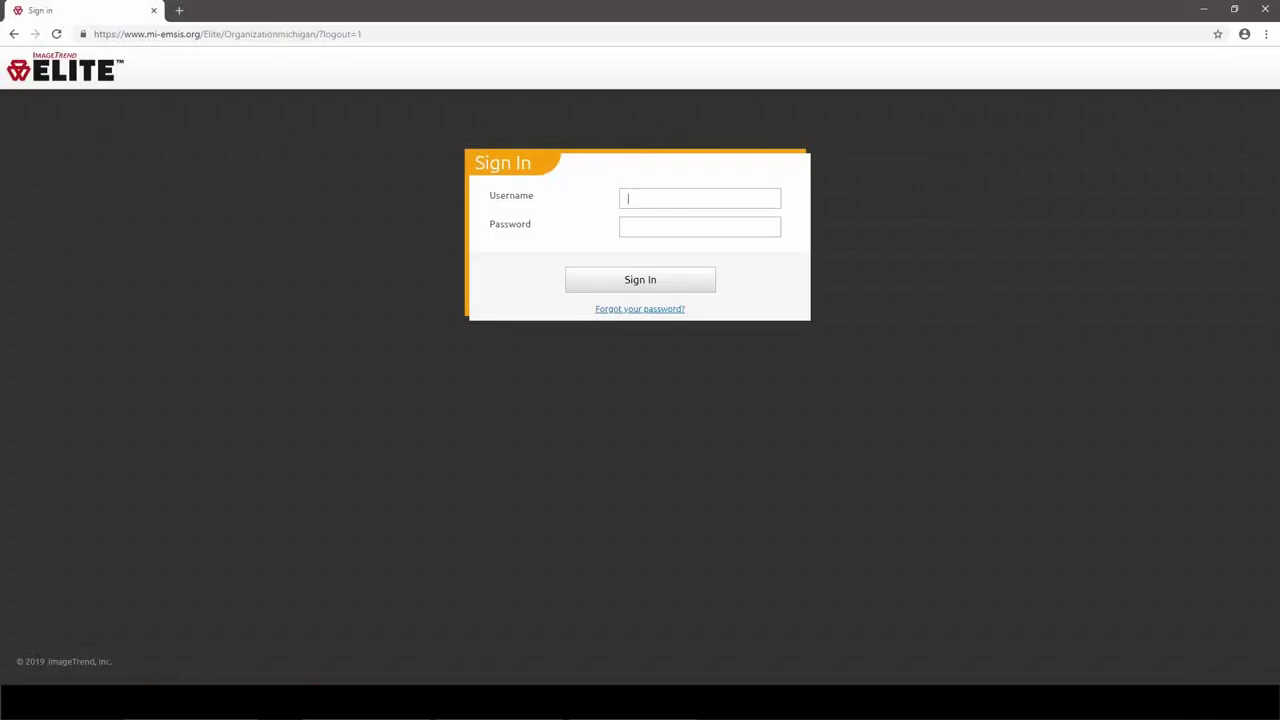
Step: Enter the username and the masked account password on the ImageTrend Elite sign-in form
type("jlegler")
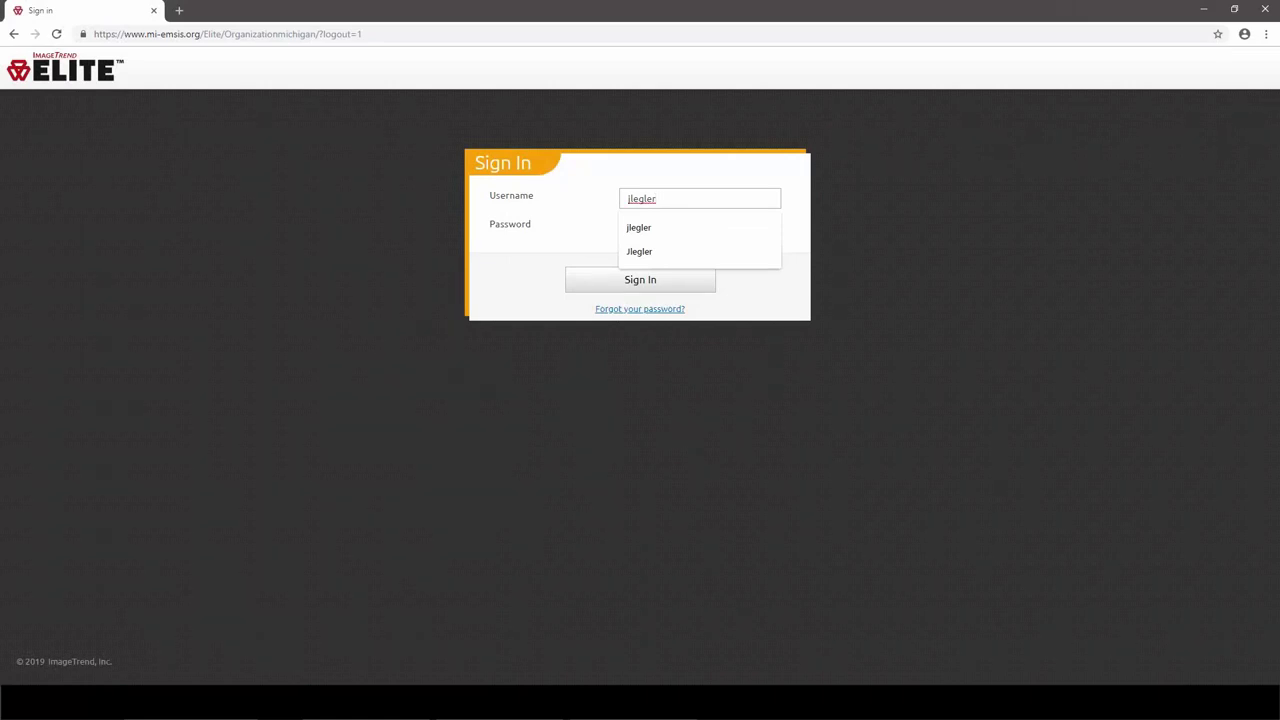
left_click(700, 227)
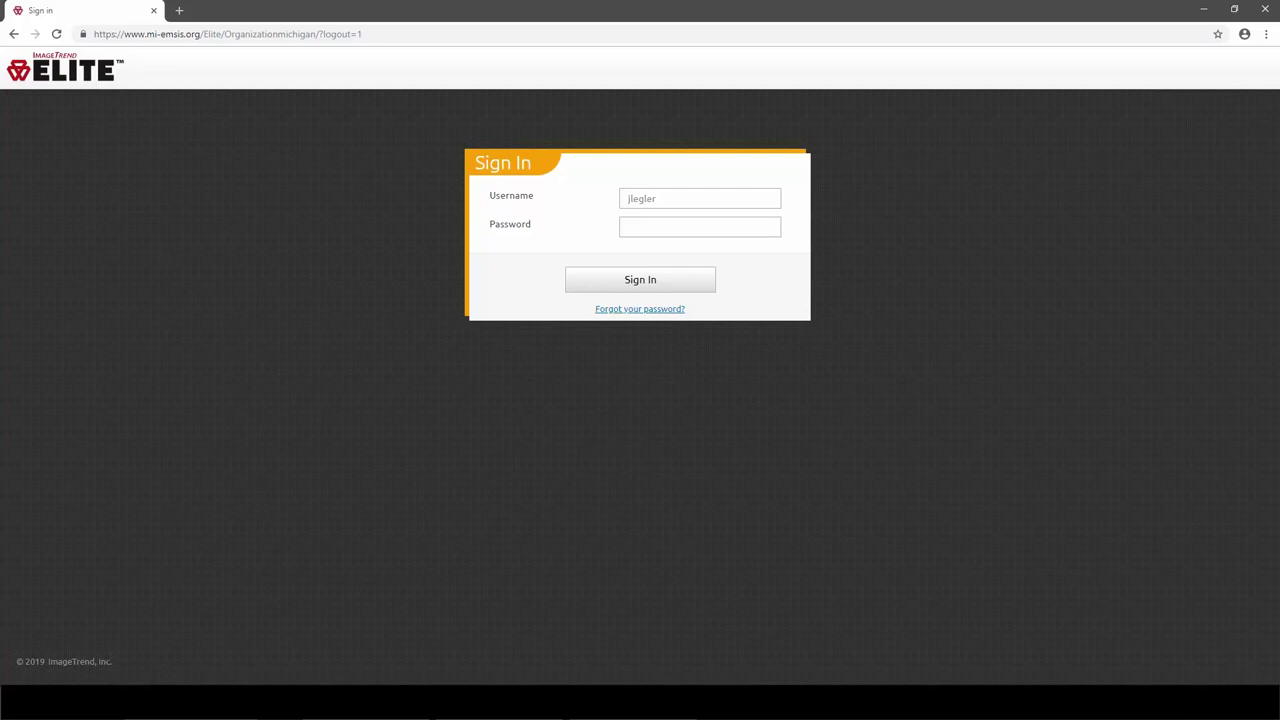
type("•••••••••••••••••")
Step: Submit the sign-in, accept the Release Form's Data Privacy Statement, and open the Tools list
key("Return")
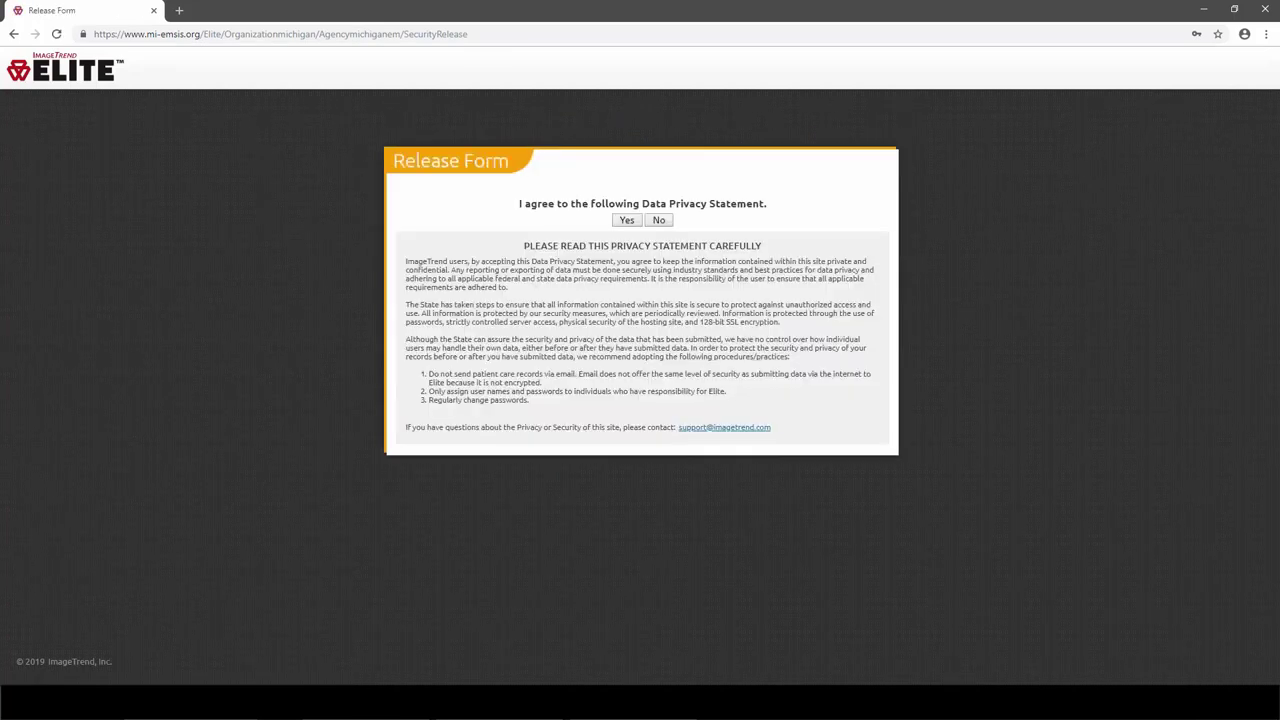
key("Return")
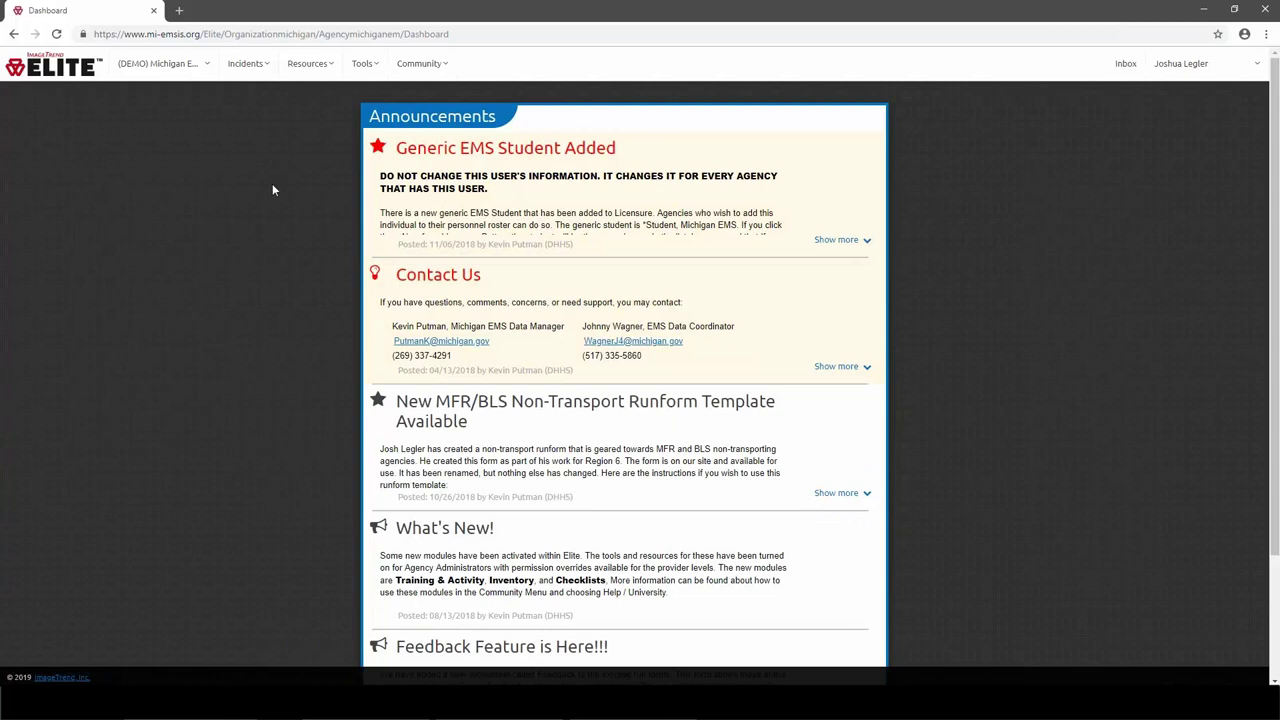
left_click(365, 70)
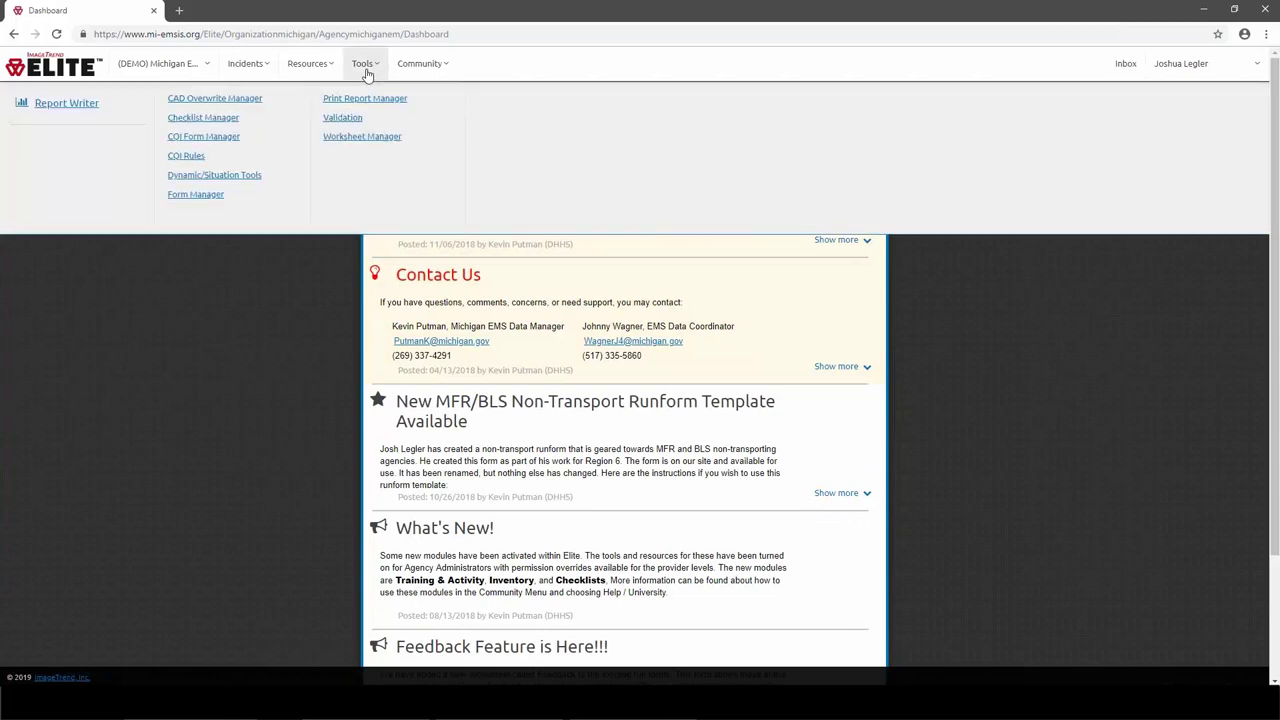
Step: Open Report Writer from the Tools menu
left_click(123, 108)
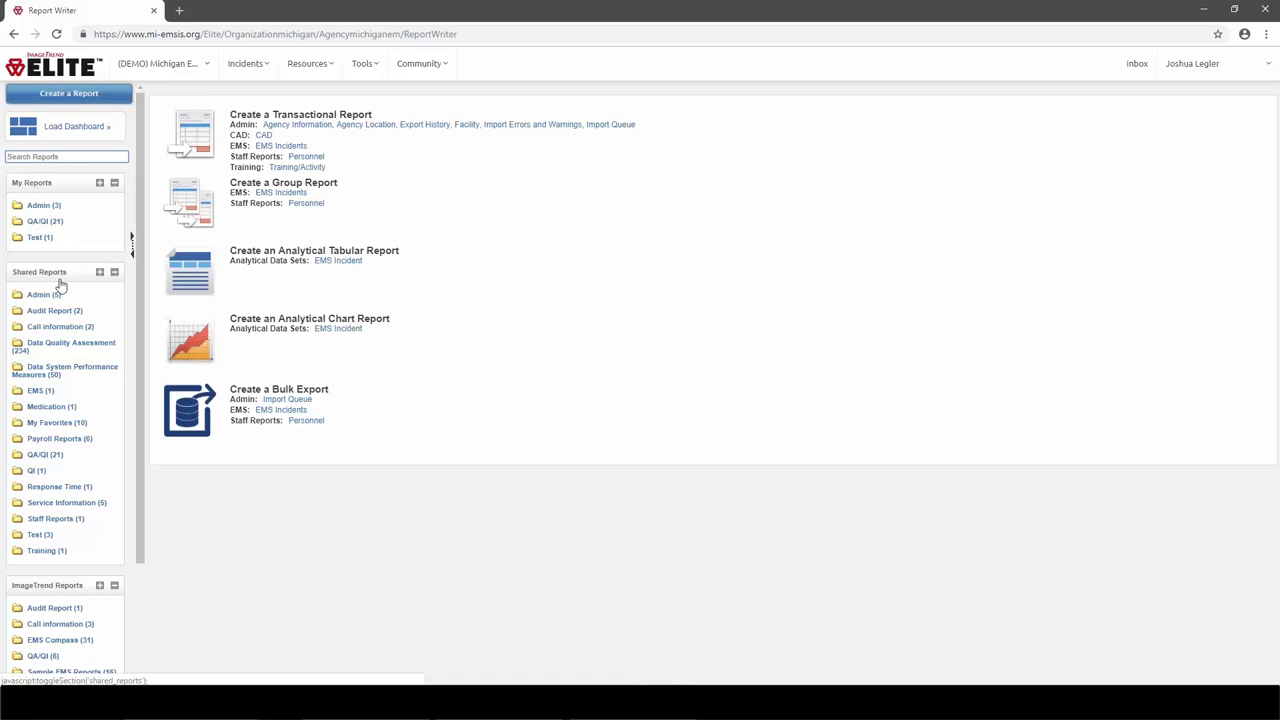
Step: Expand the QA/QI (21) folder under My Reports to list its saved reports
left_click(44, 221)
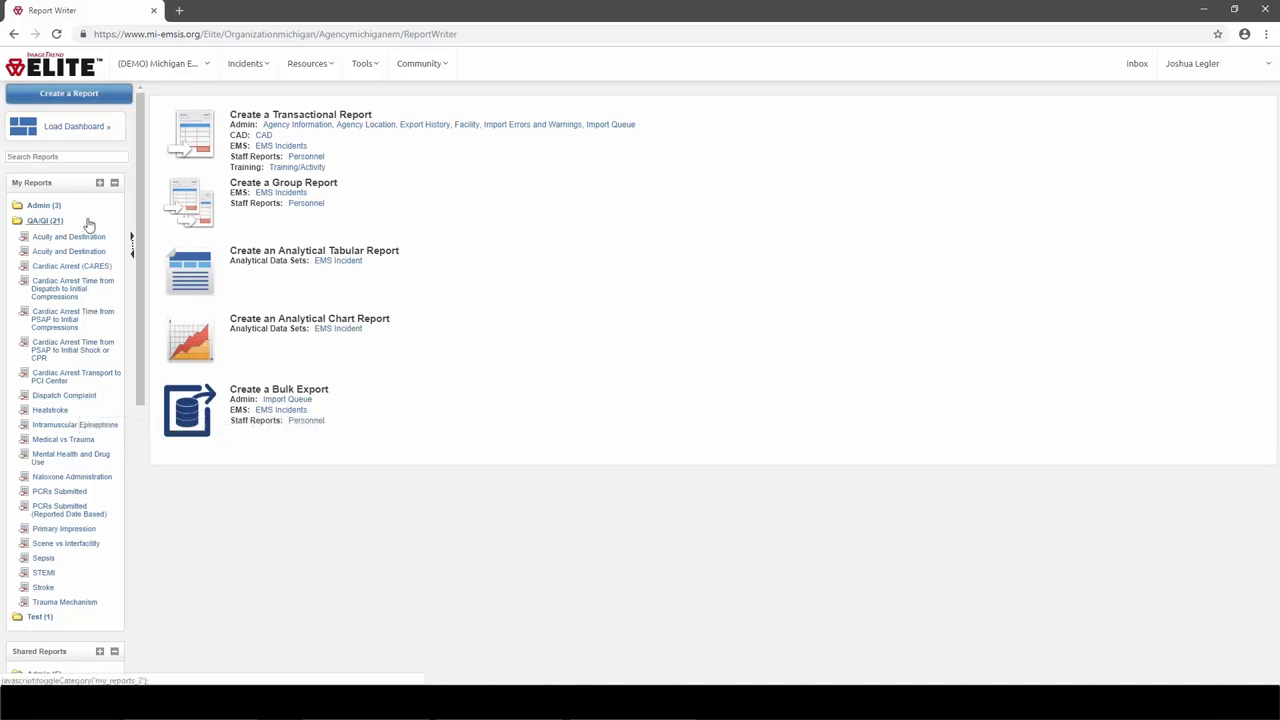
Step: Filter the reports by 'dispatch' and open Dispatch Complaint under My Reports
left_click(76, 158)
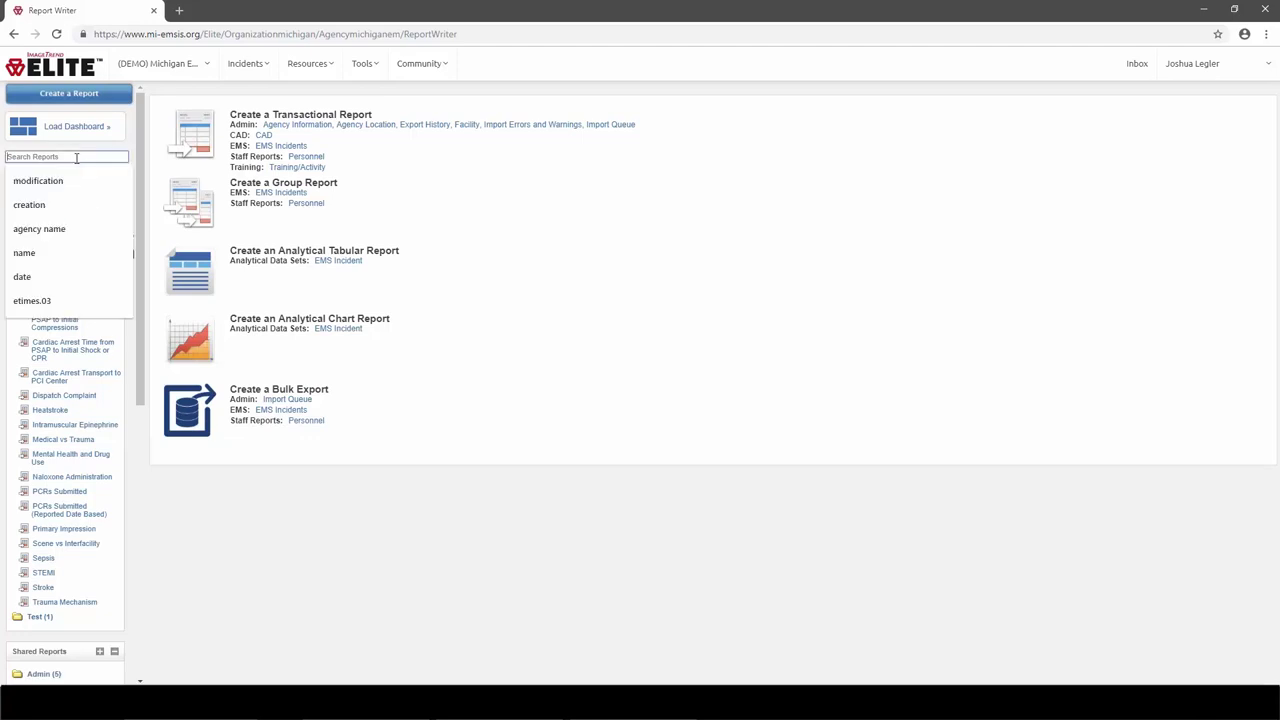
type("dispatch")
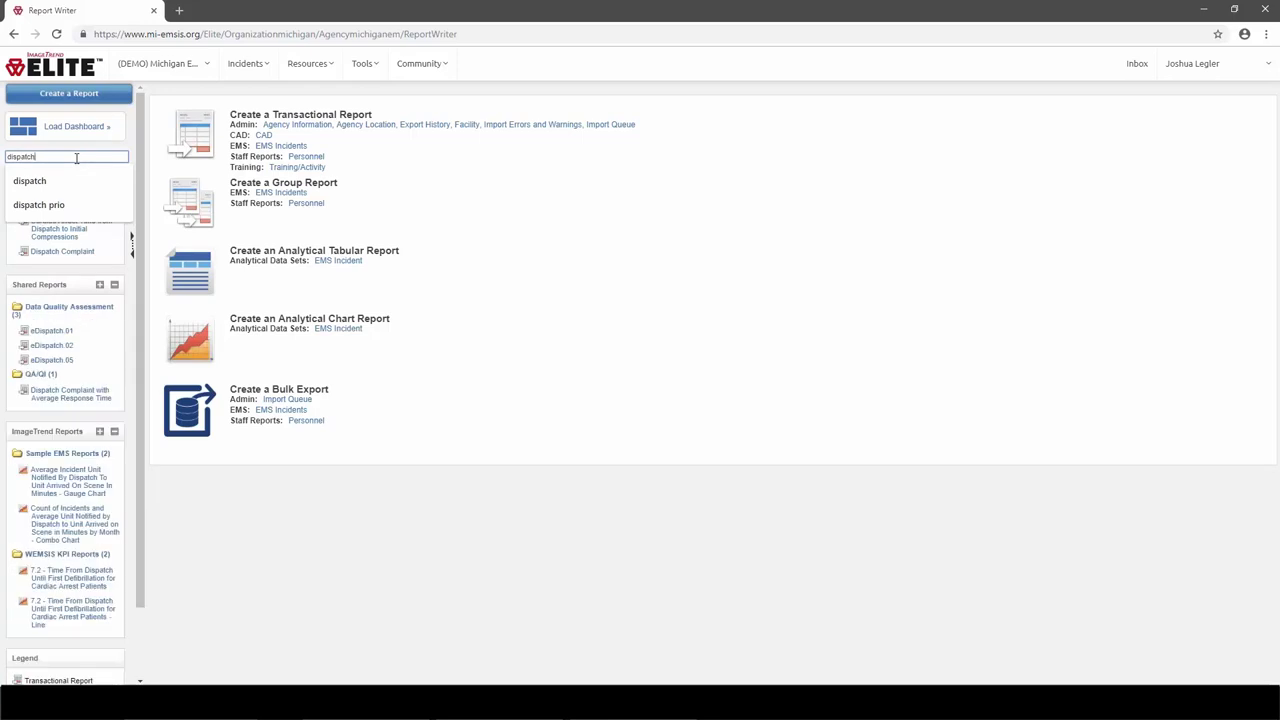
key("Tab")
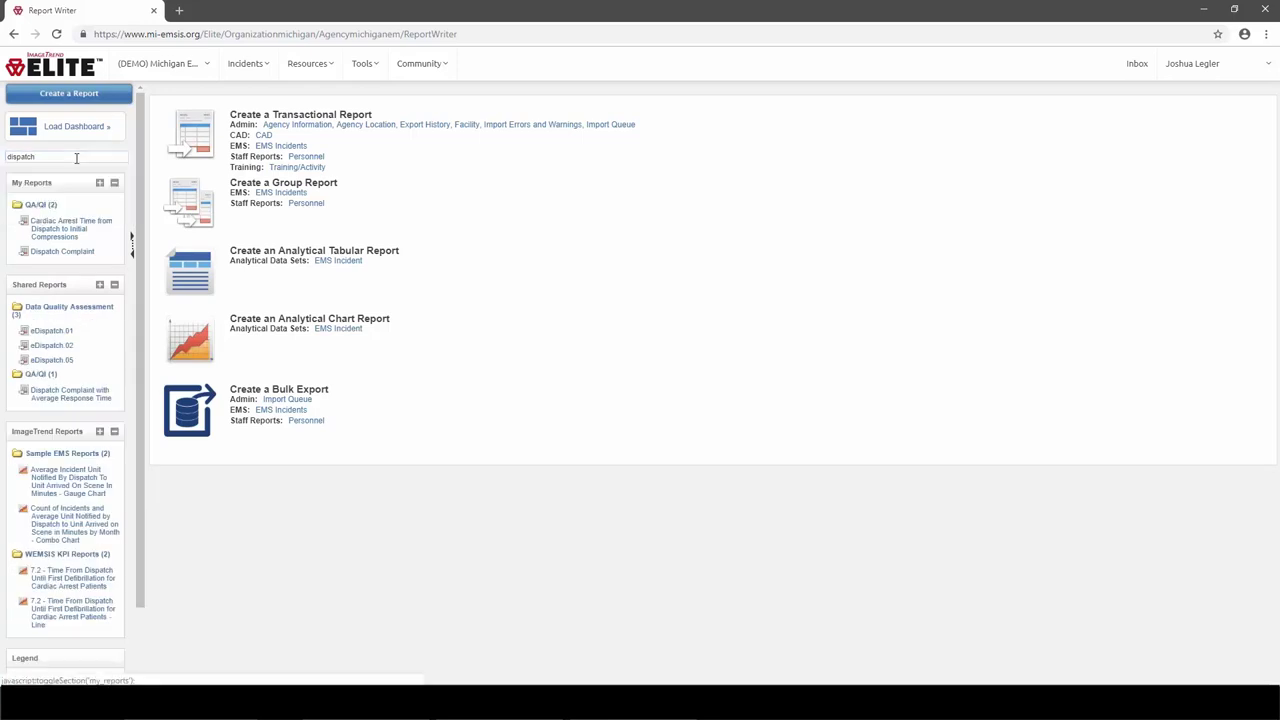
left_click(72, 254)
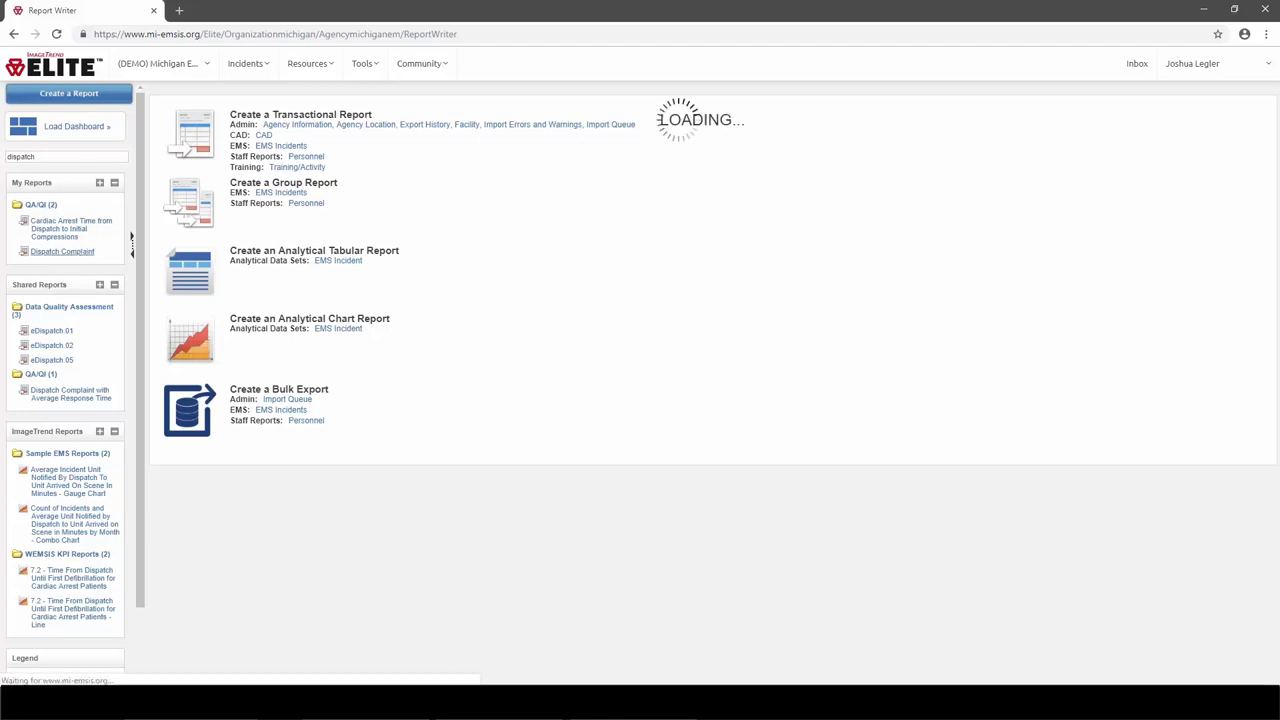
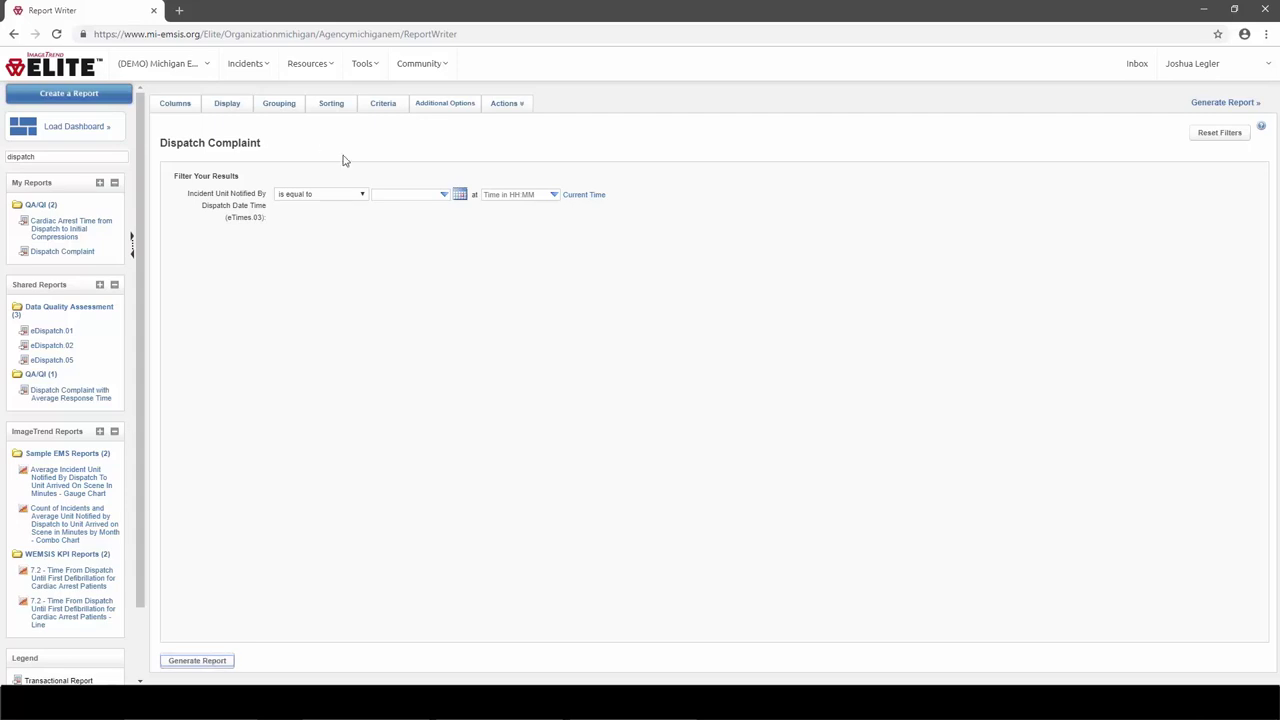
Step: Search the criteria filters for 'region', add Agency Region, and return to the filter page
left_click(392, 108)
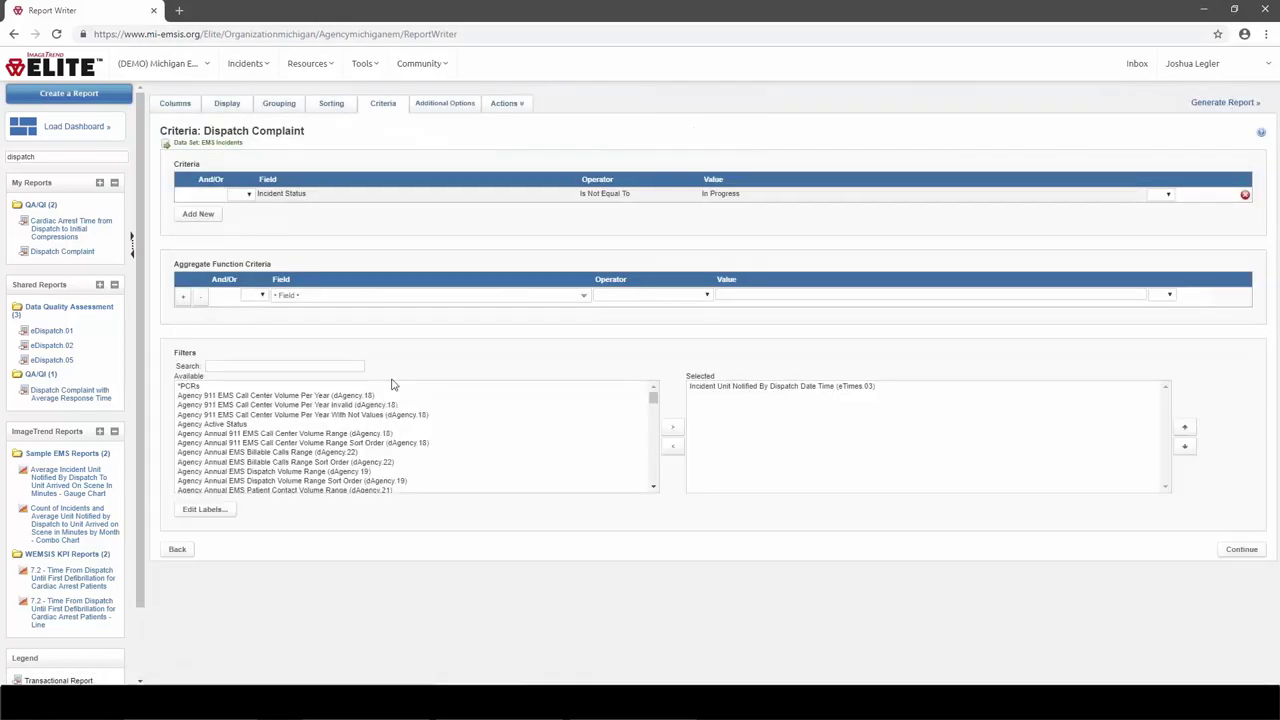
left_click(348, 366)
type("region")
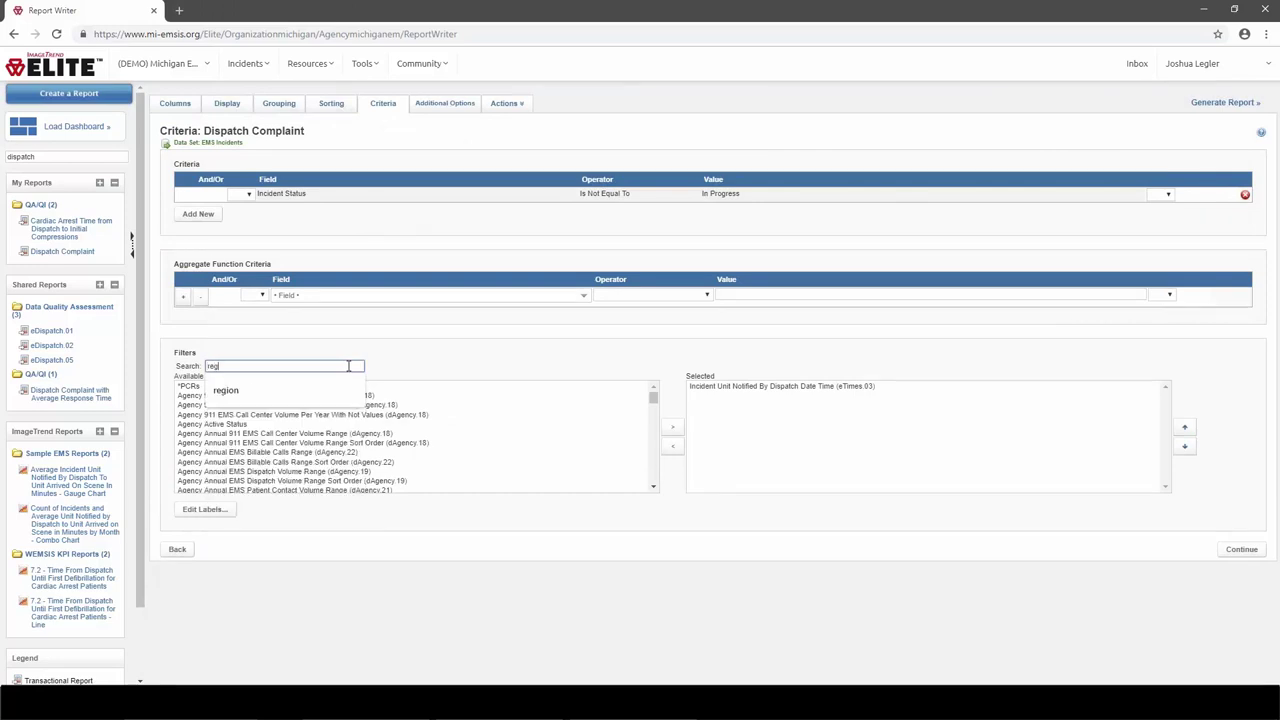
left_click(236, 389)
left_click(673, 428)
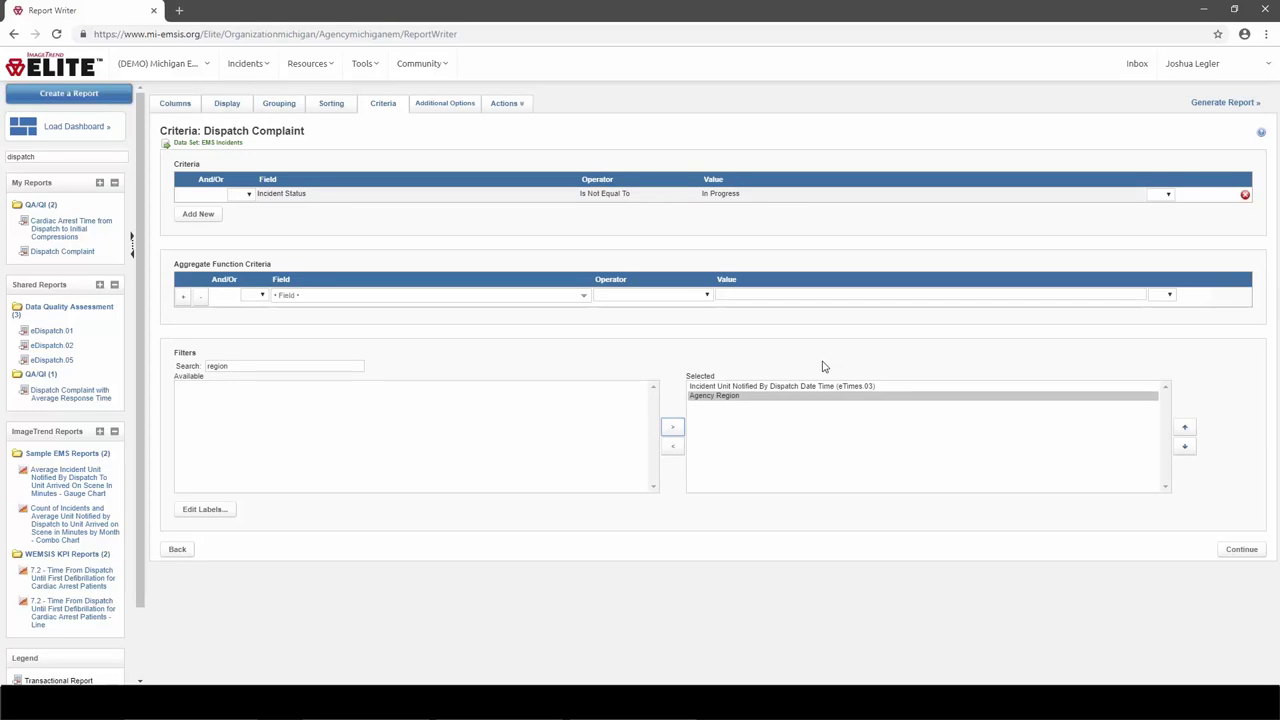
left_click(1228, 104)
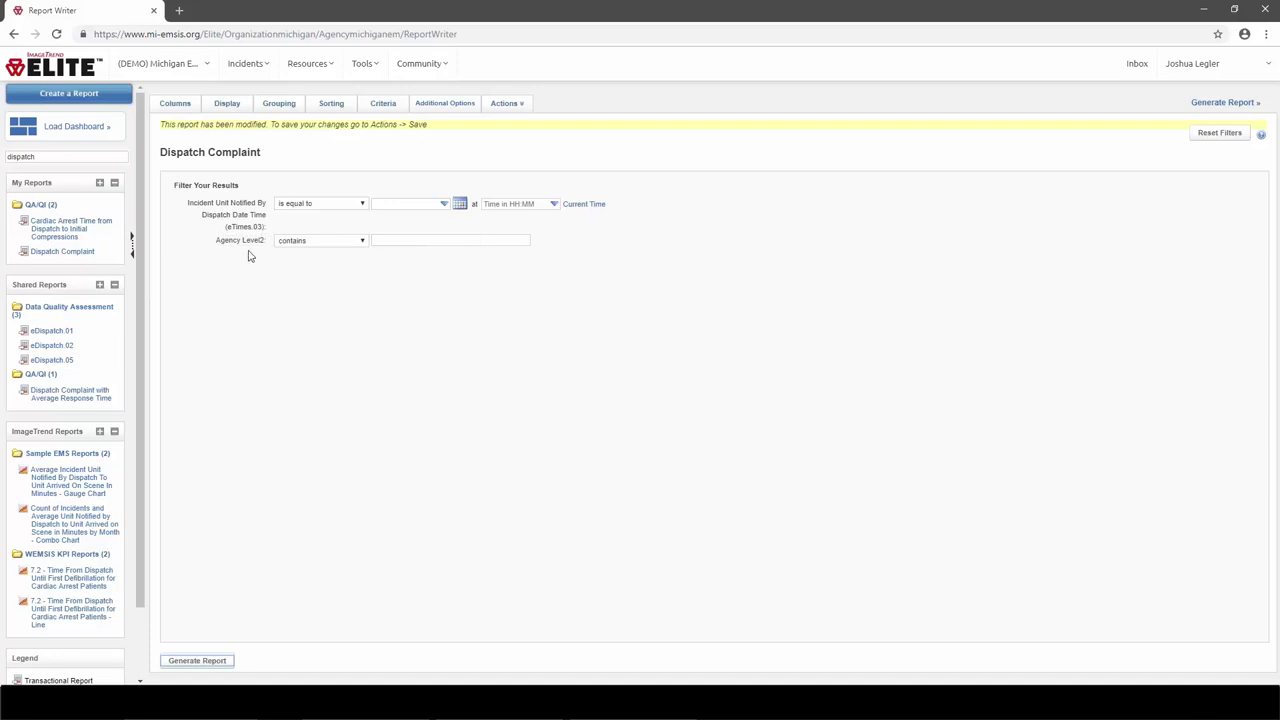
Step: Set the Agency Level2 filter to 'is equal to' Region 8
left_click(362, 241)
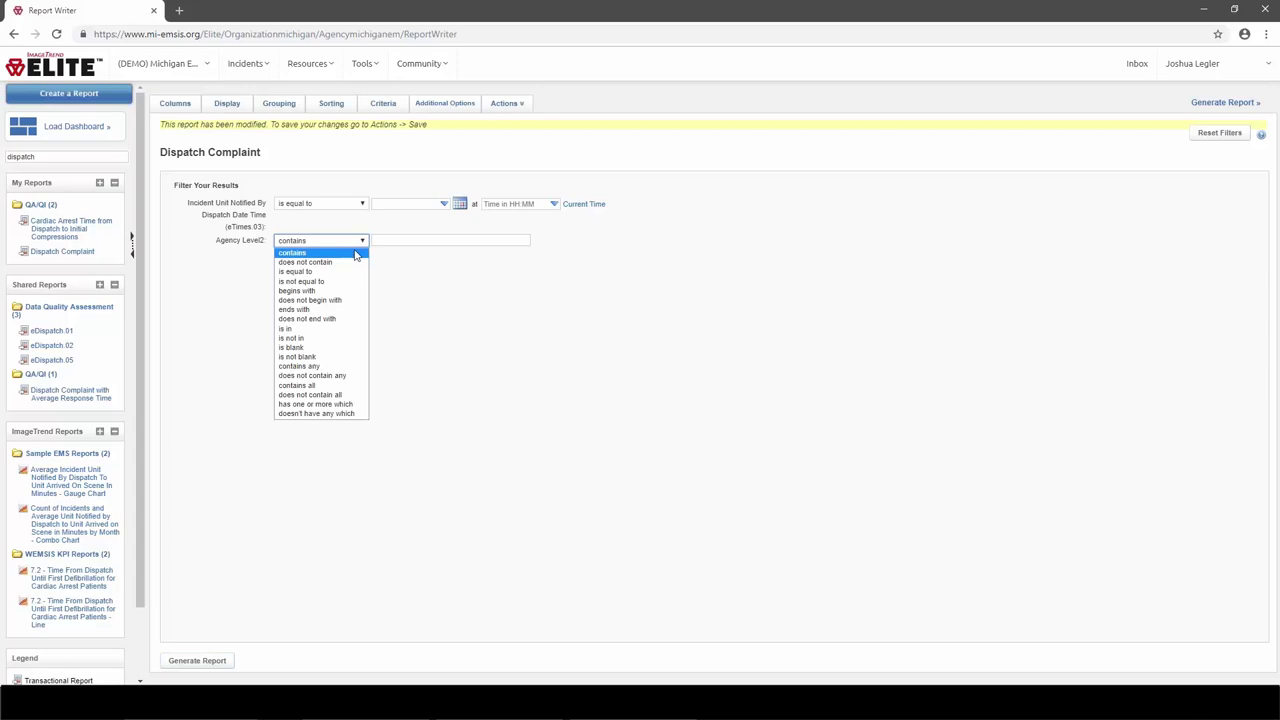
left_click(355, 273)
left_click(402, 243)
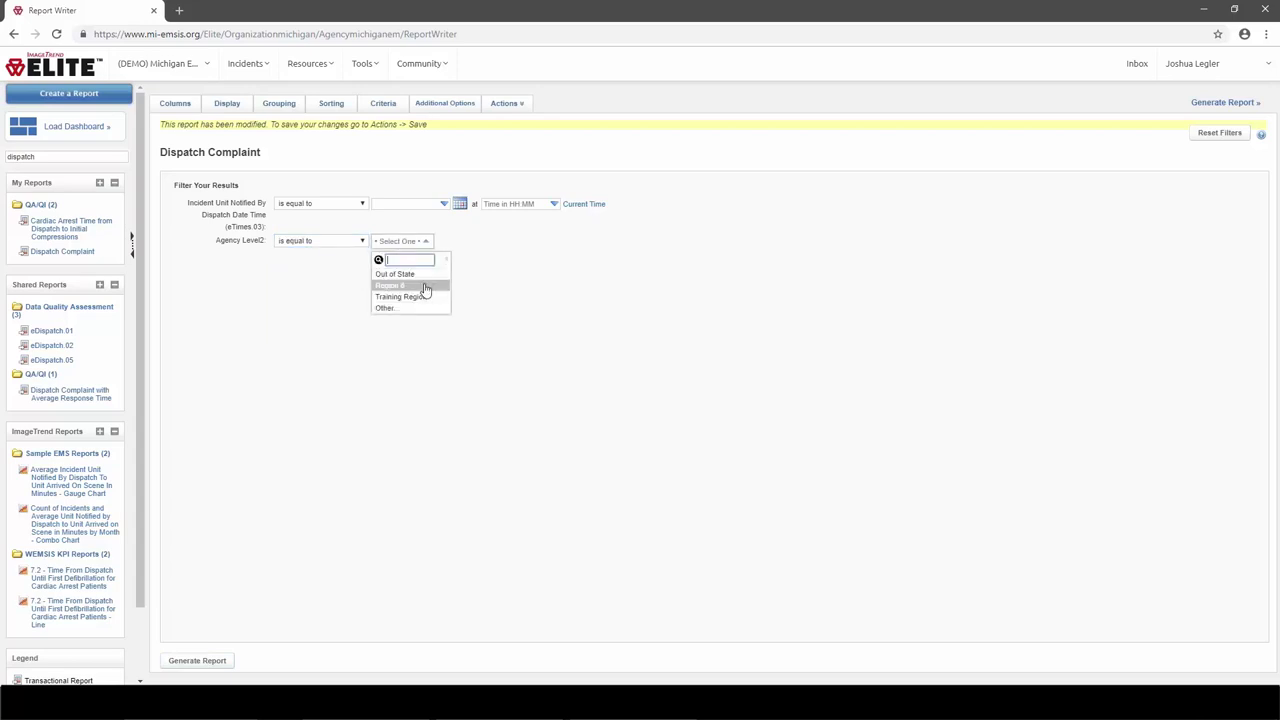
left_click(425, 287)
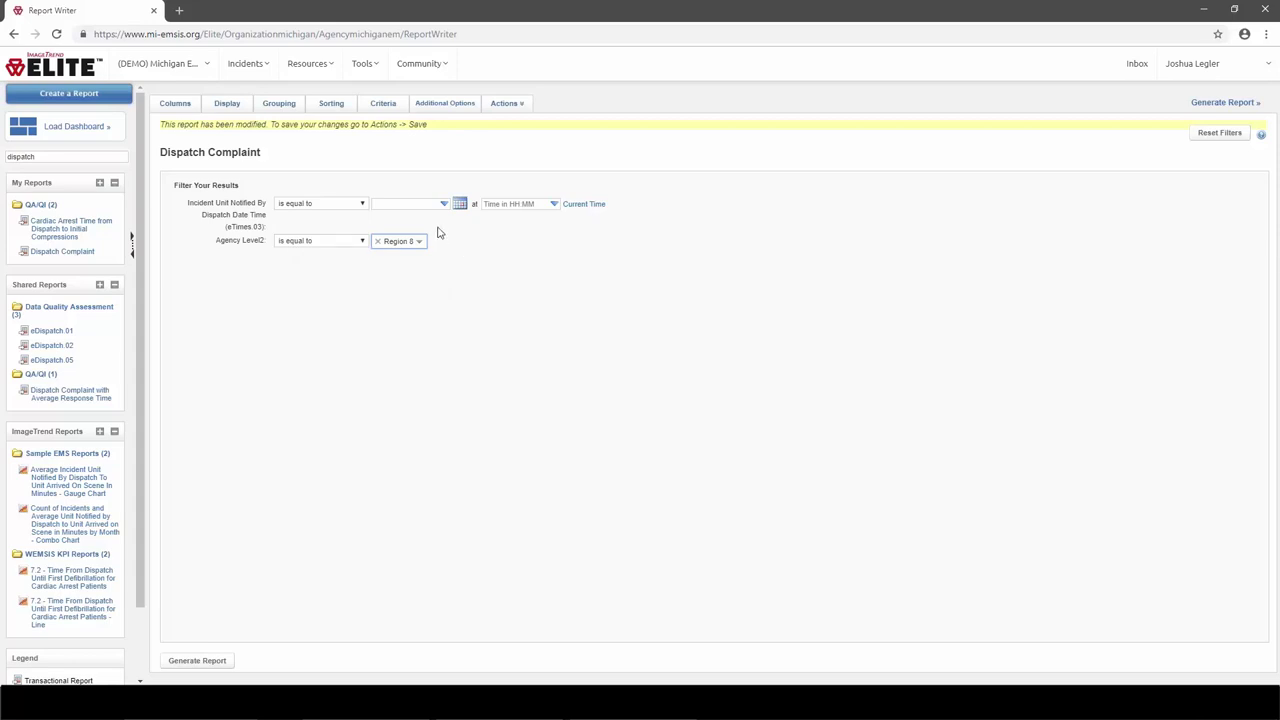
Step: Set the eTimes 03 dispatch date filter to 'is equal to' This Year
left_click(364, 204)
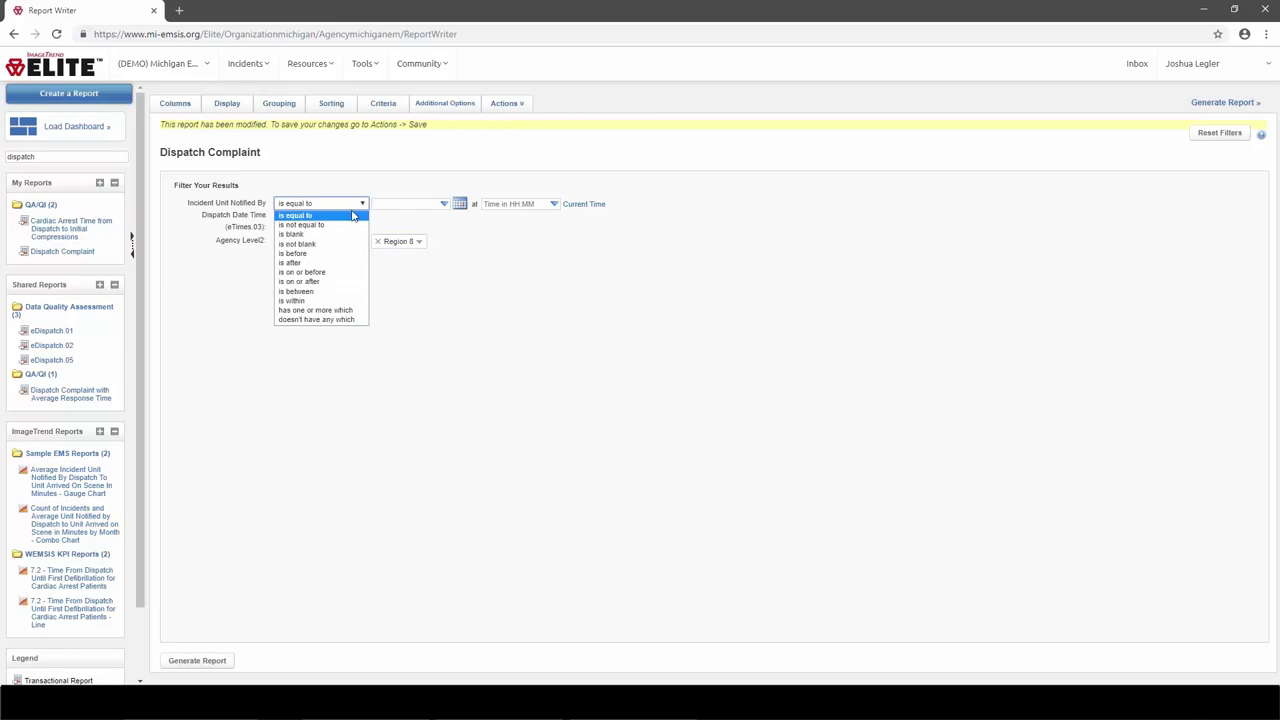
left_click(355, 216)
left_click(421, 205)
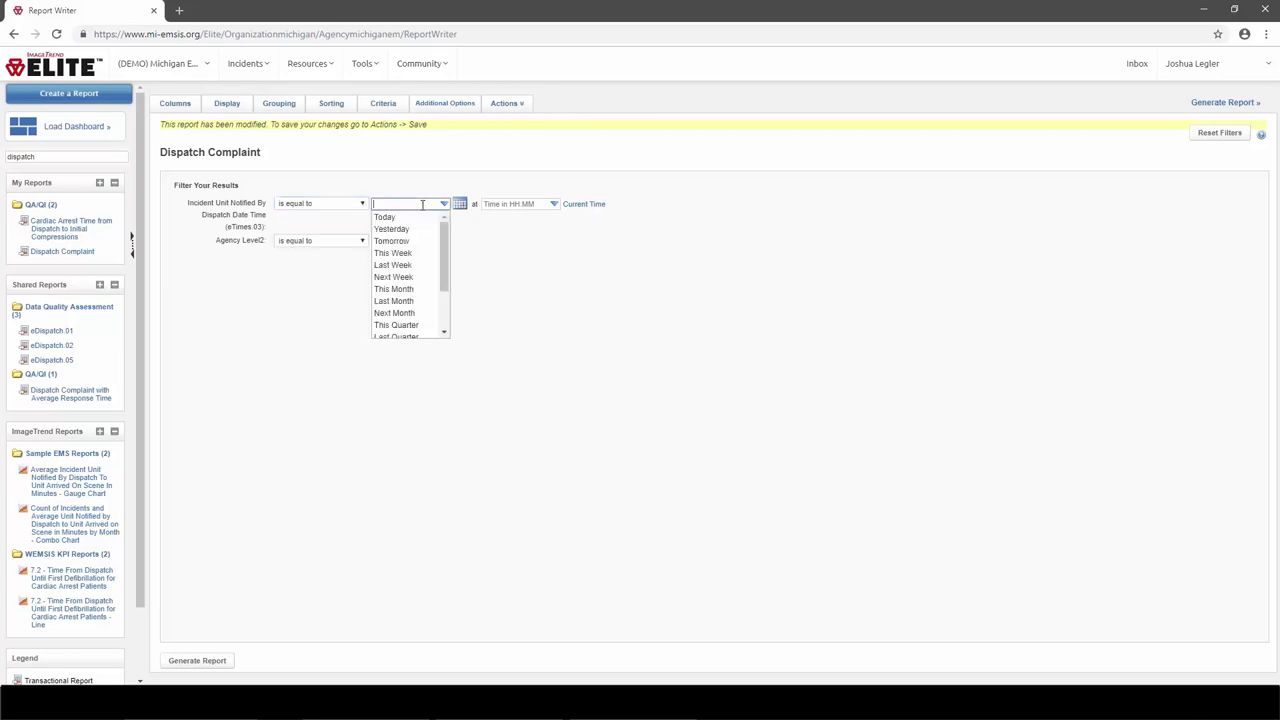
scroll(409, 252, "down", 2)
left_click(400, 296)
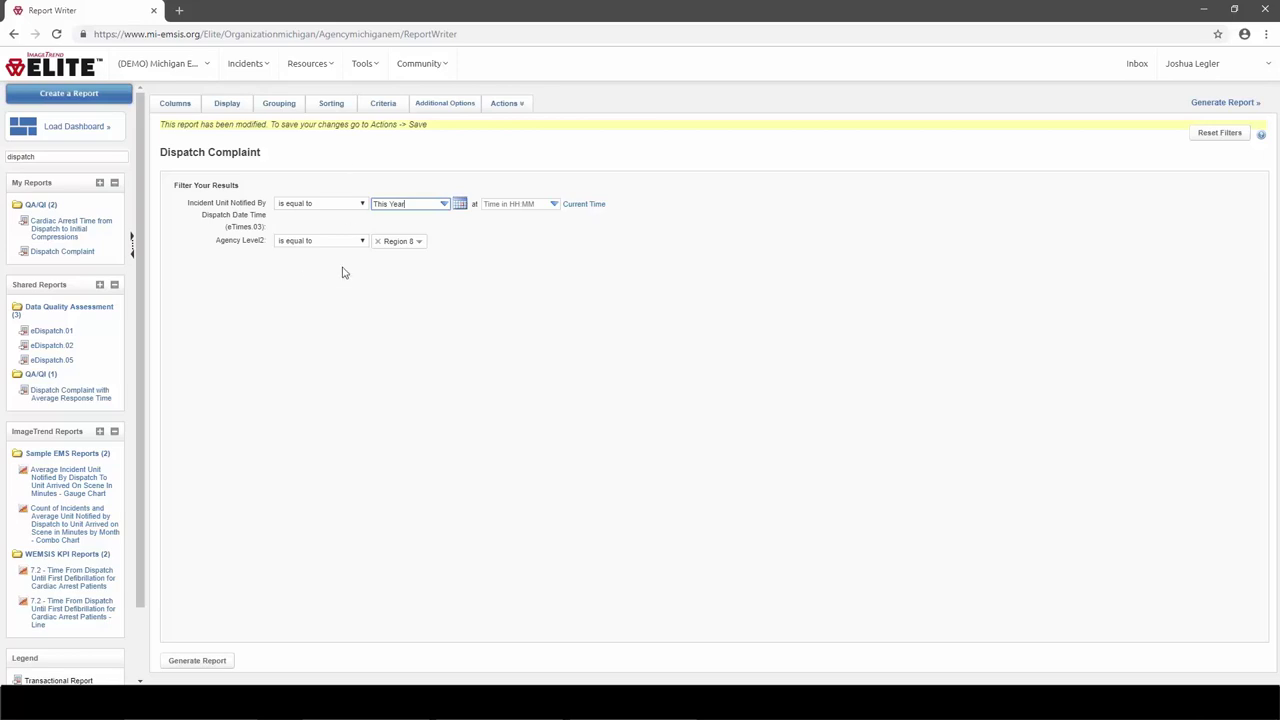
Step: Generate the filtered report and scroll through its PCR counts per complaint across 157 records
left_click(1218, 104)
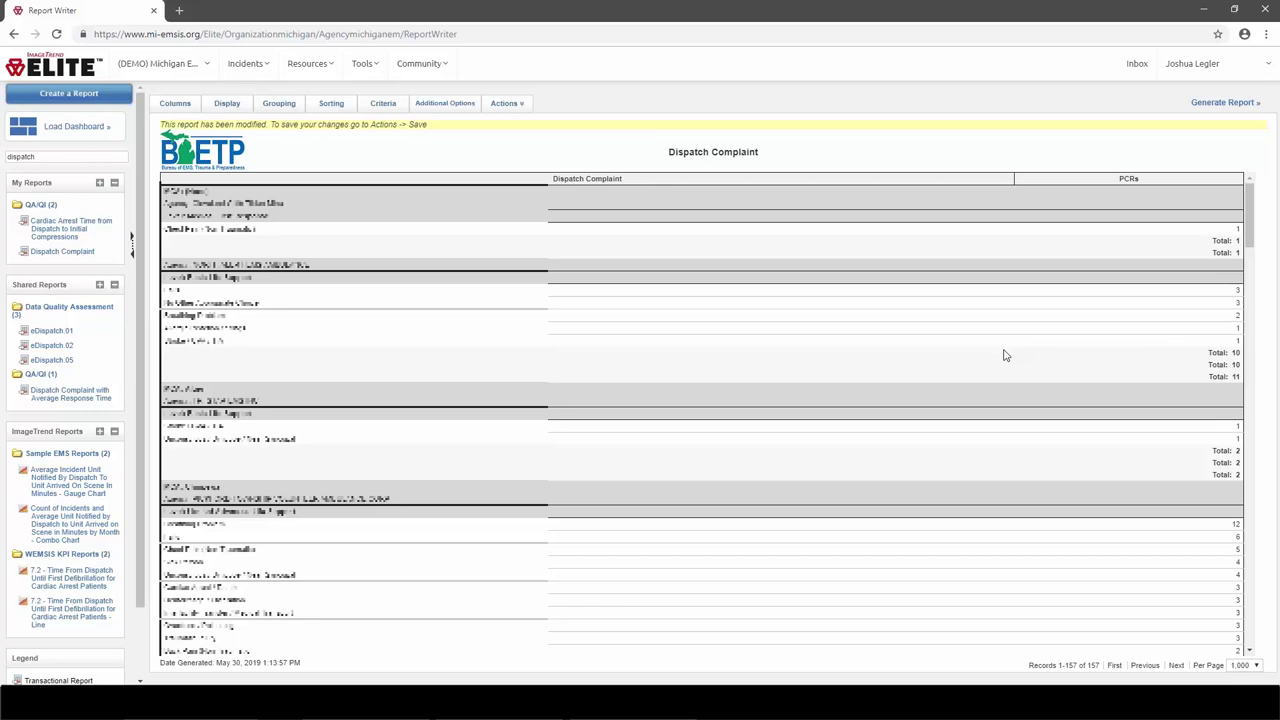
scroll(1005, 357, "down", 5)
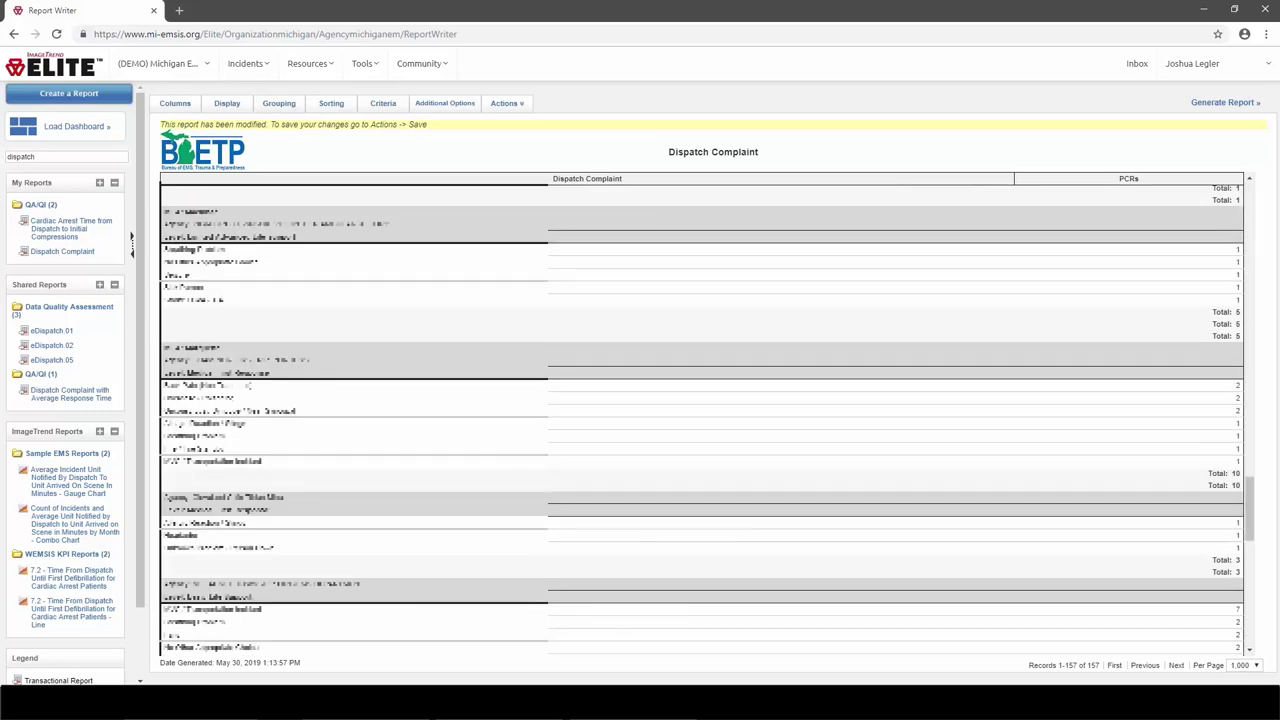
scroll(700, 415, "down", 3)
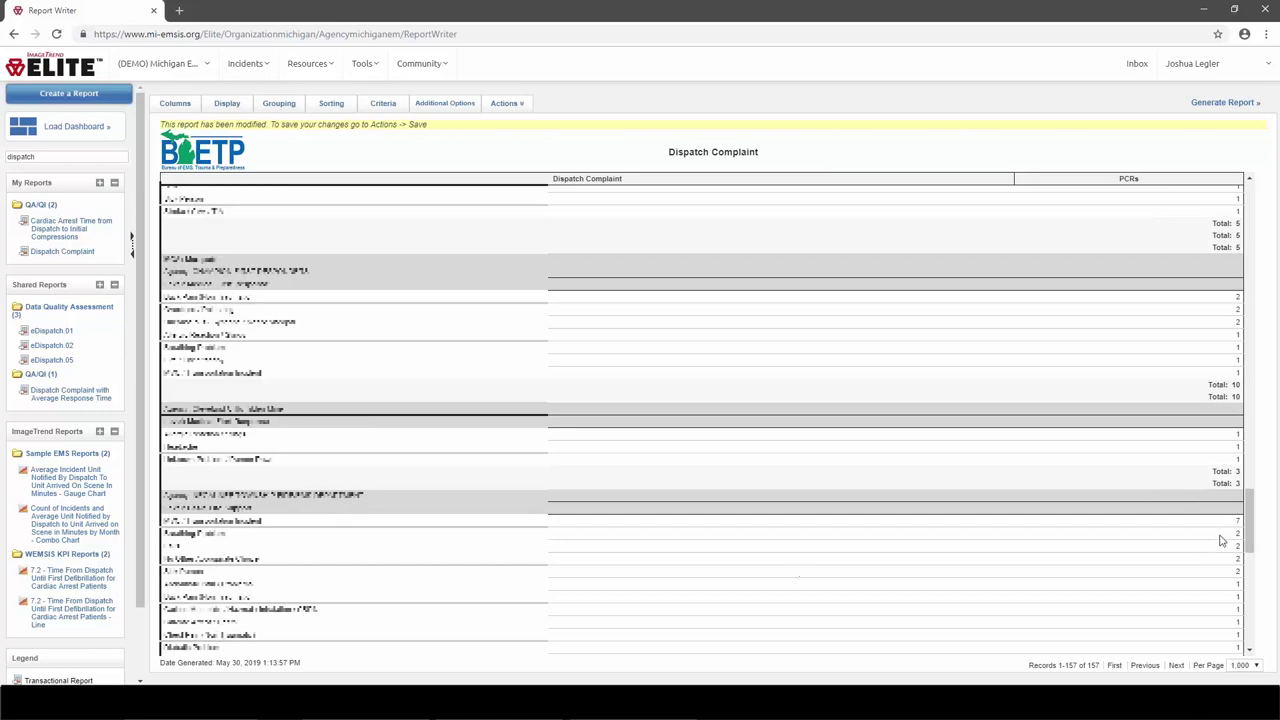
scroll(429, 527, "down", 1)
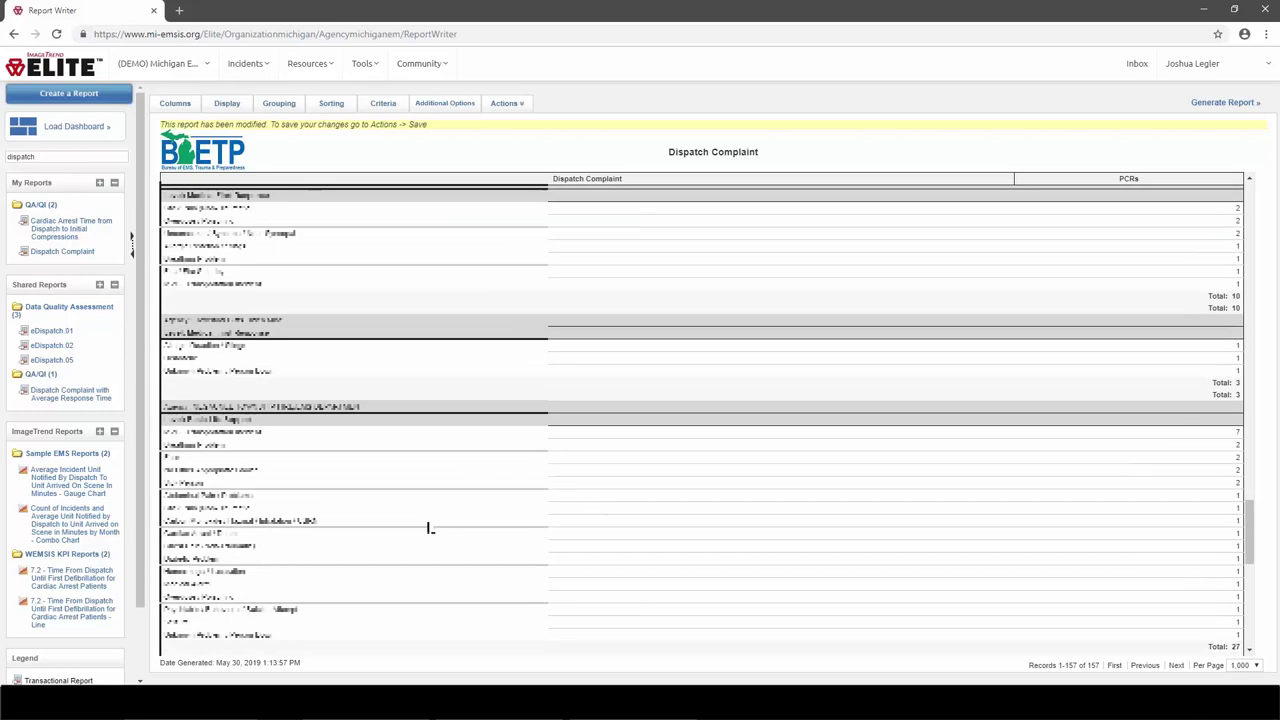
triple_click(218, 432)
scroll(342, 450, "down", 1)
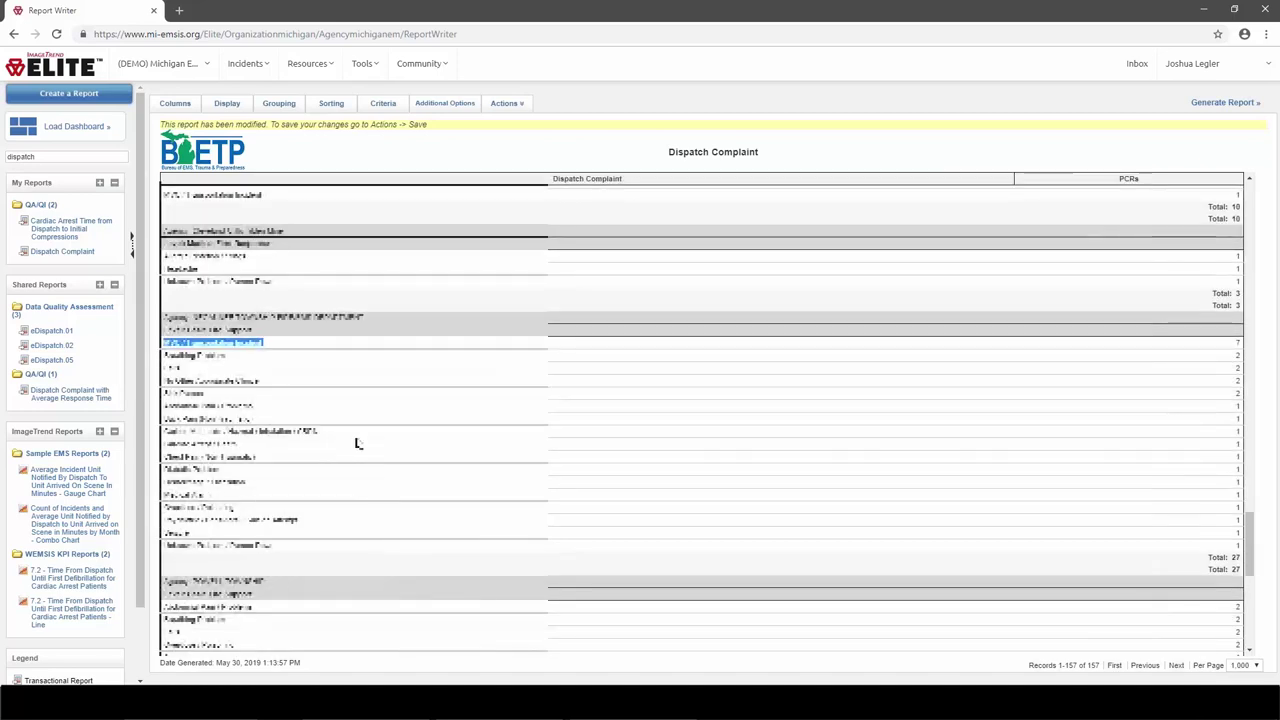
scroll(357, 443, "down", 1)
scroll(360, 443, "down", 1)
scroll(360, 443, "down", 1)
key("ctrl+f")
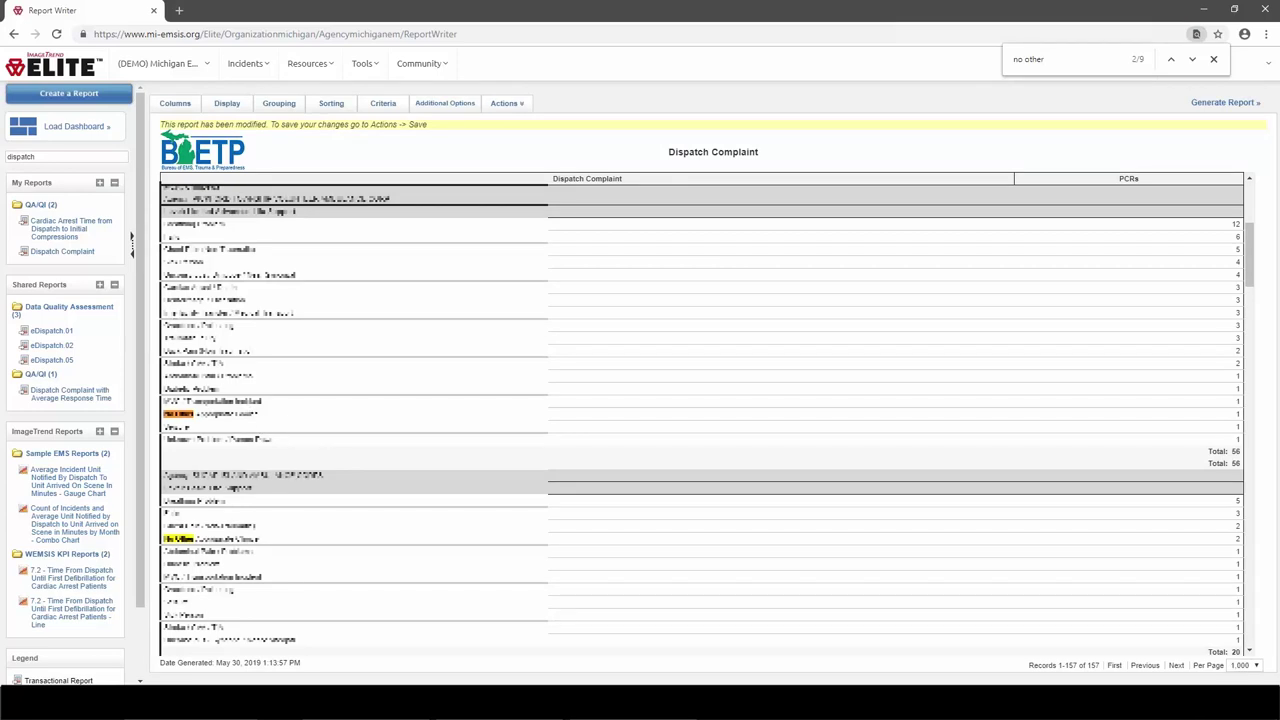
key("Return")
key("Return")
scroll(289, 459, "down", 2)
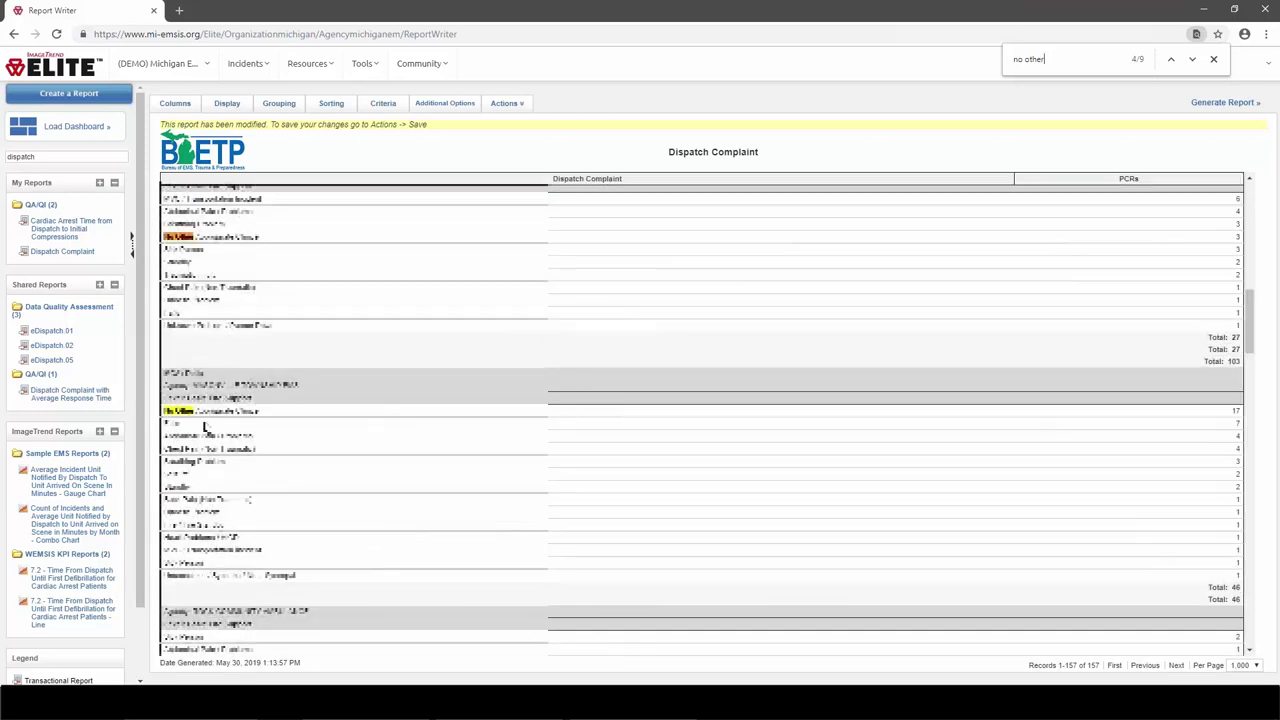
scroll(204, 427, "down", 1)
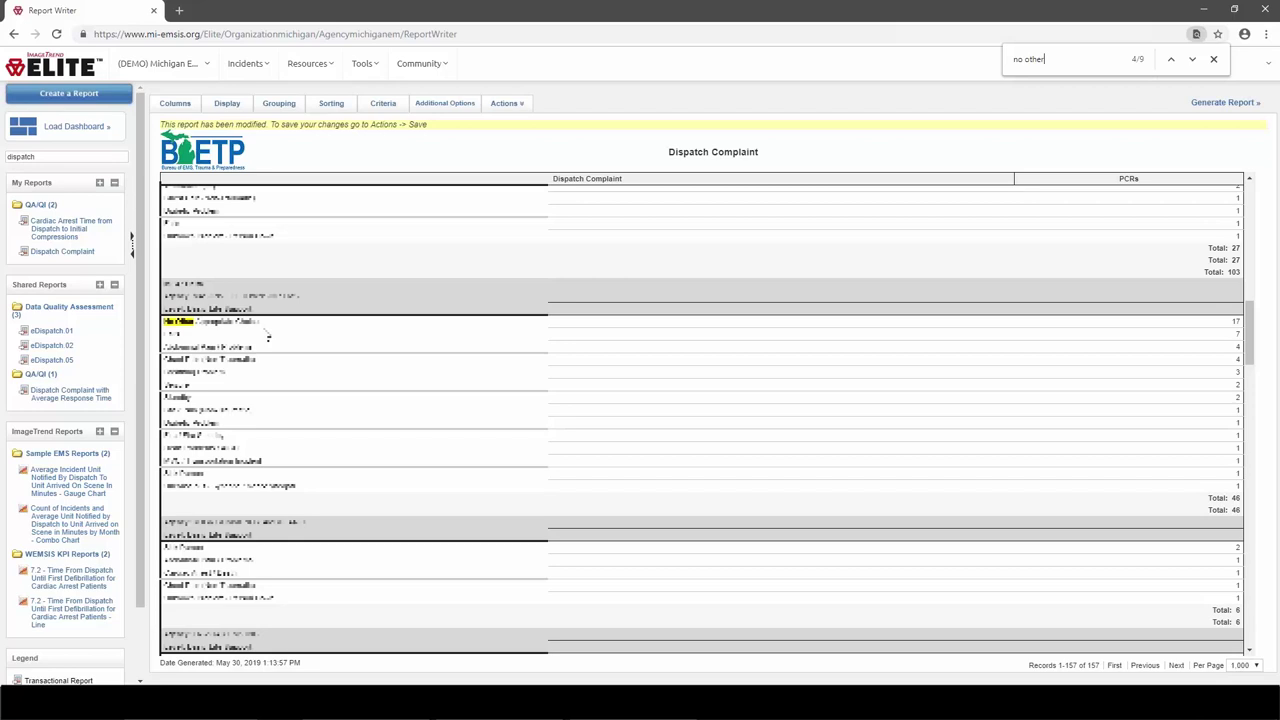
left_click(1214, 61)
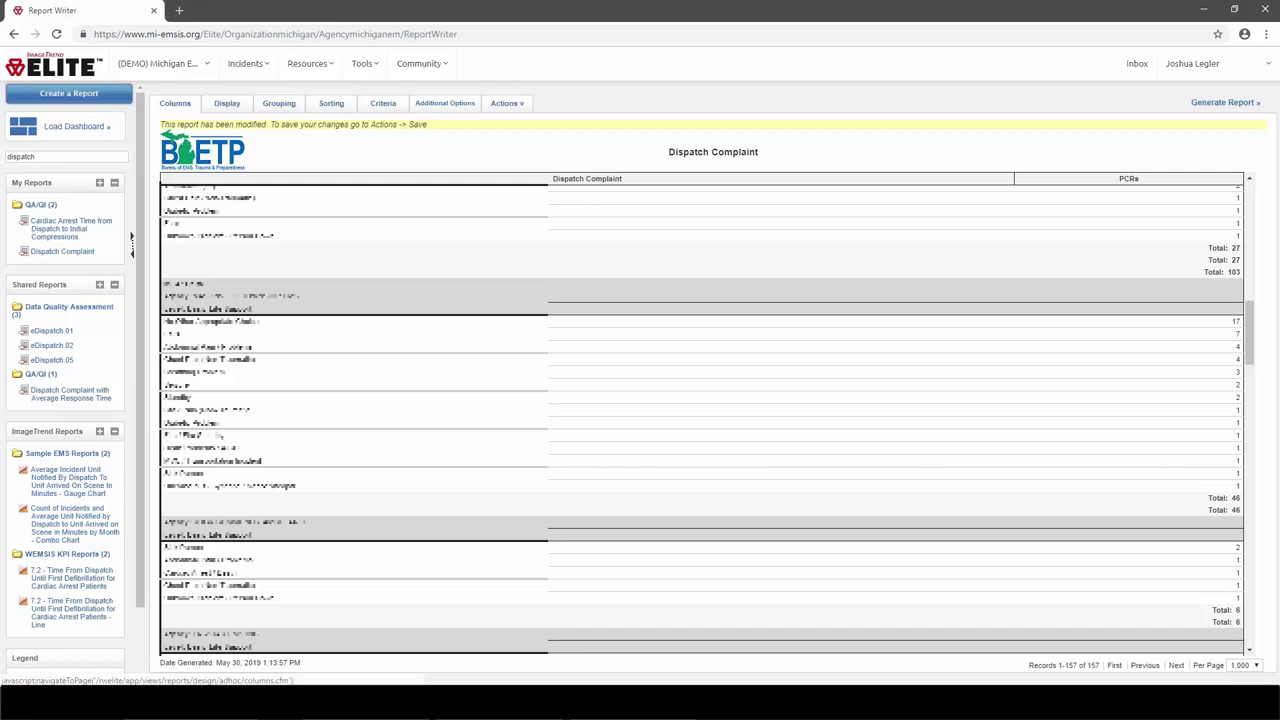
Step: Open the Columns page and search available fields for 'unit notified by dispatch'
left_click(176, 105)
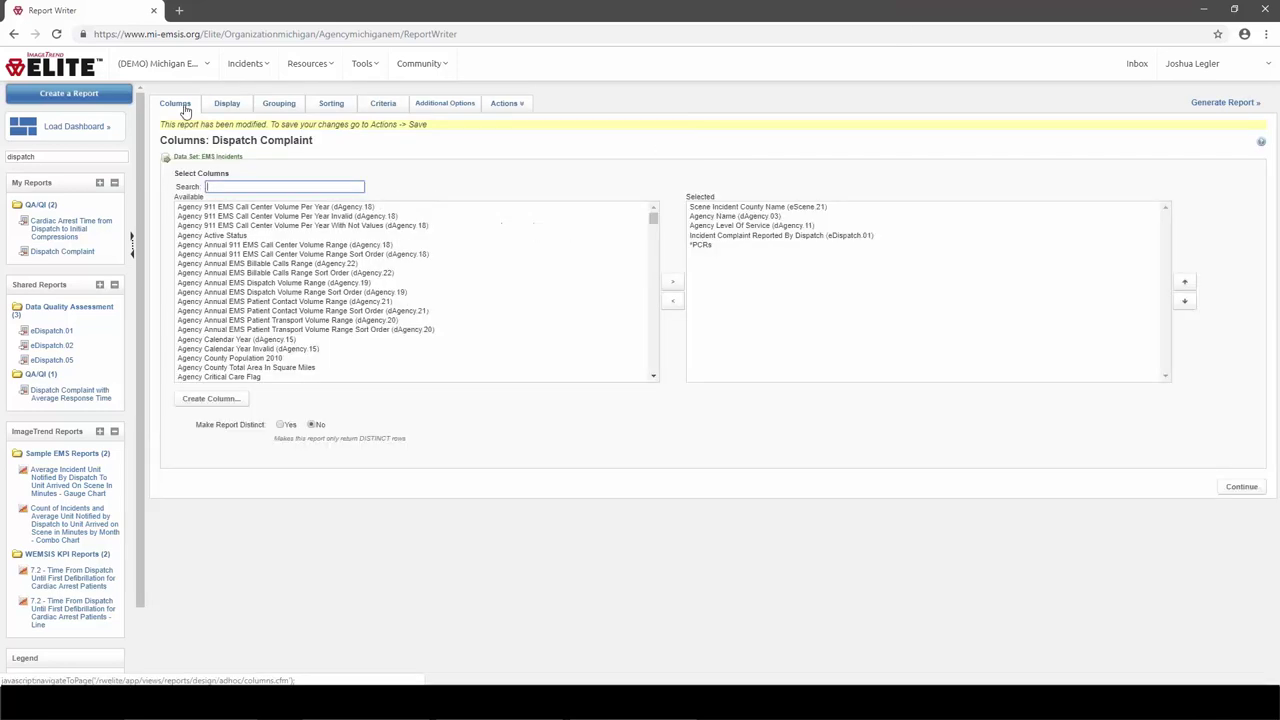
left_click(653, 220)
left_click_drag(653, 220, 634, 286)
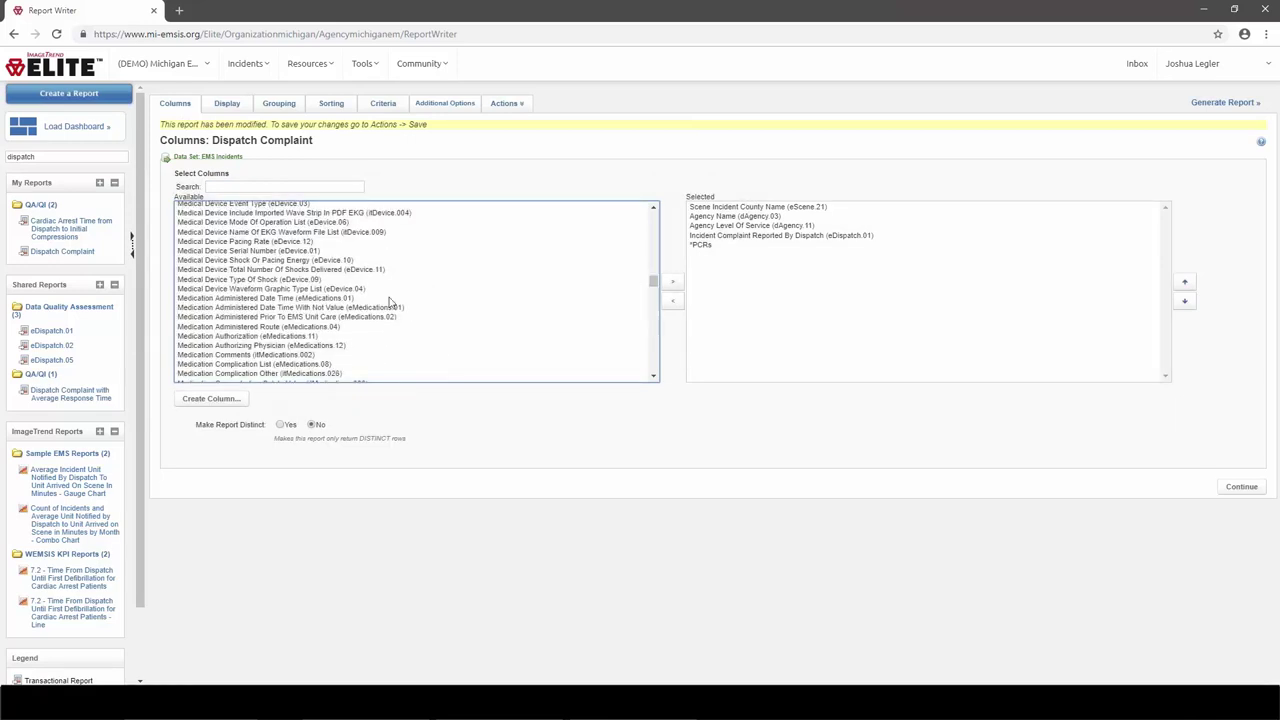
left_click(336, 187)
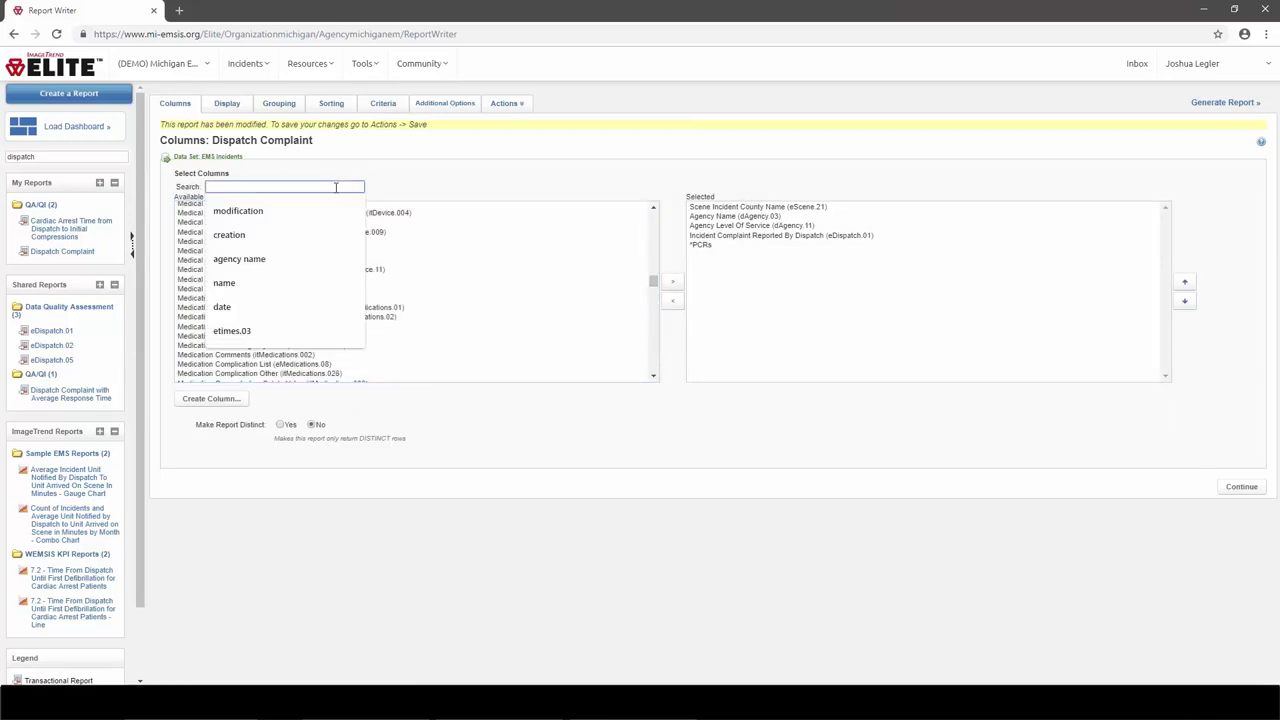
type("unit")
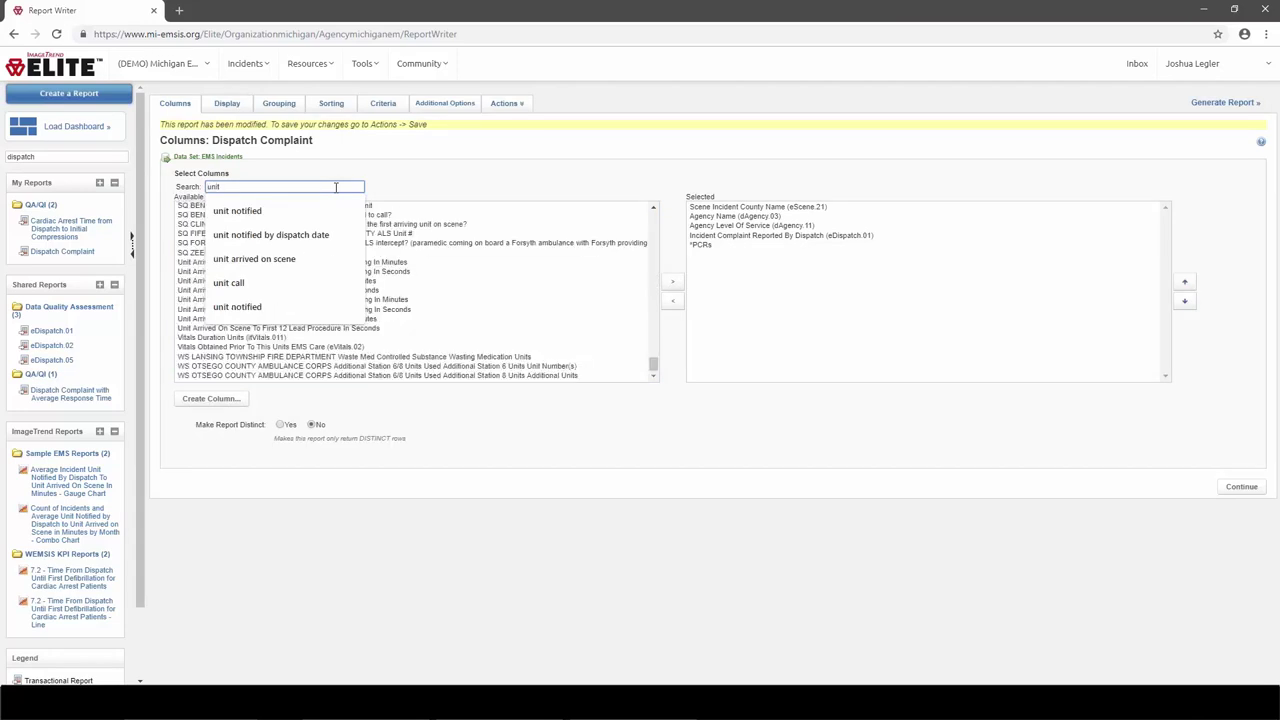
key("Down")
key("Down")
key("Return")
key("BackSpace")
key("BackSpace")
key("BackSpace")
key("BackSpace")
key("BackSpace")
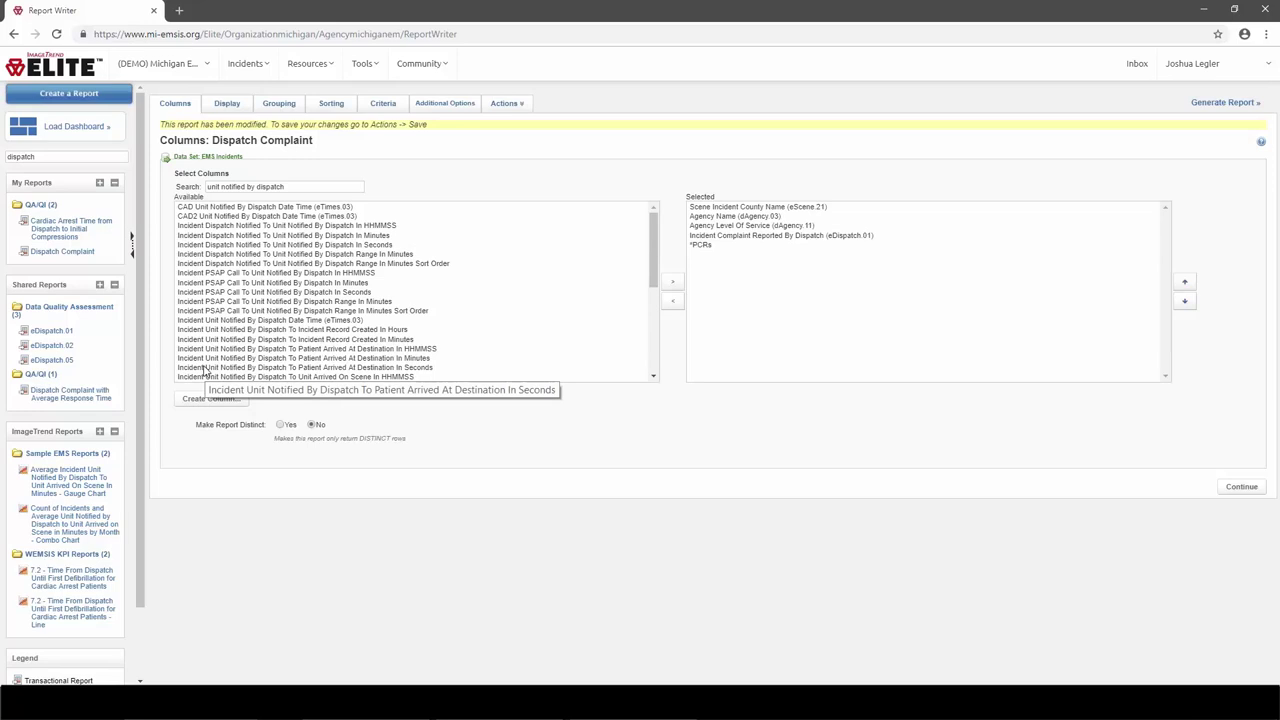
Step: Select the Unit Notified By Dispatch To Unit Arrived On Scene In Minutes field and start Create Column
left_click(653, 378)
left_click(386, 370)
left_click(386, 362)
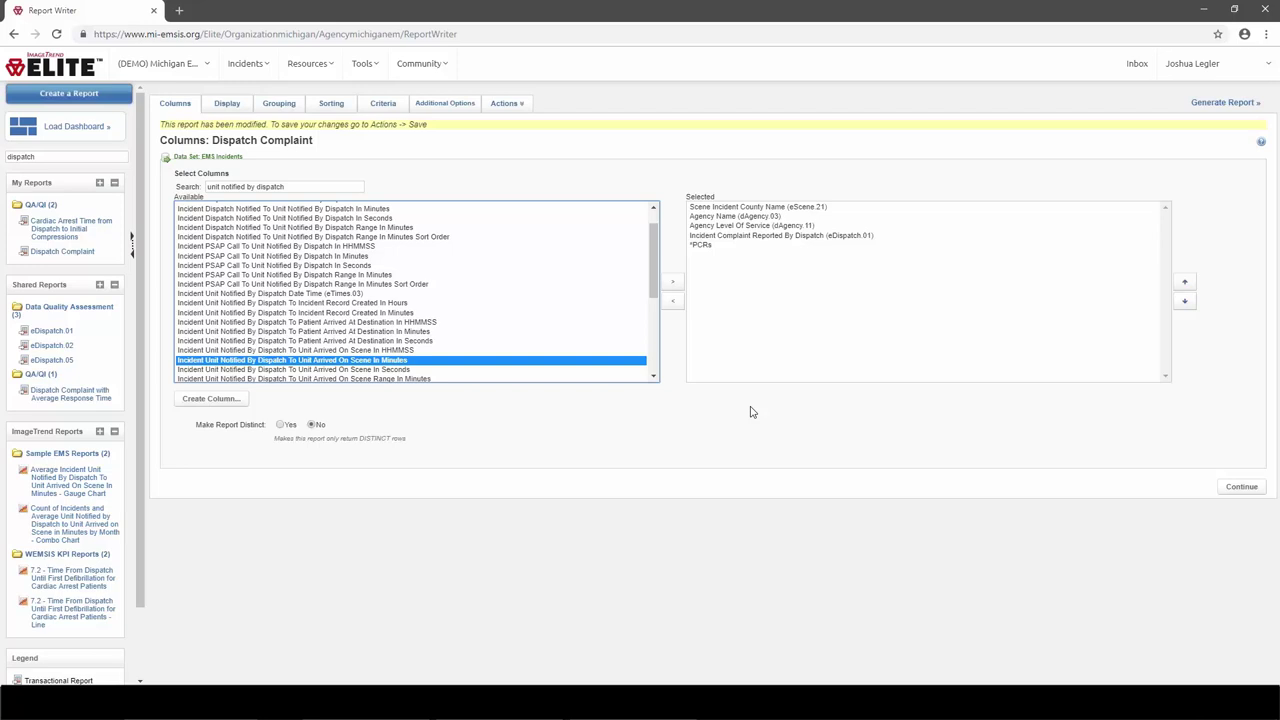
left_click(771, 236)
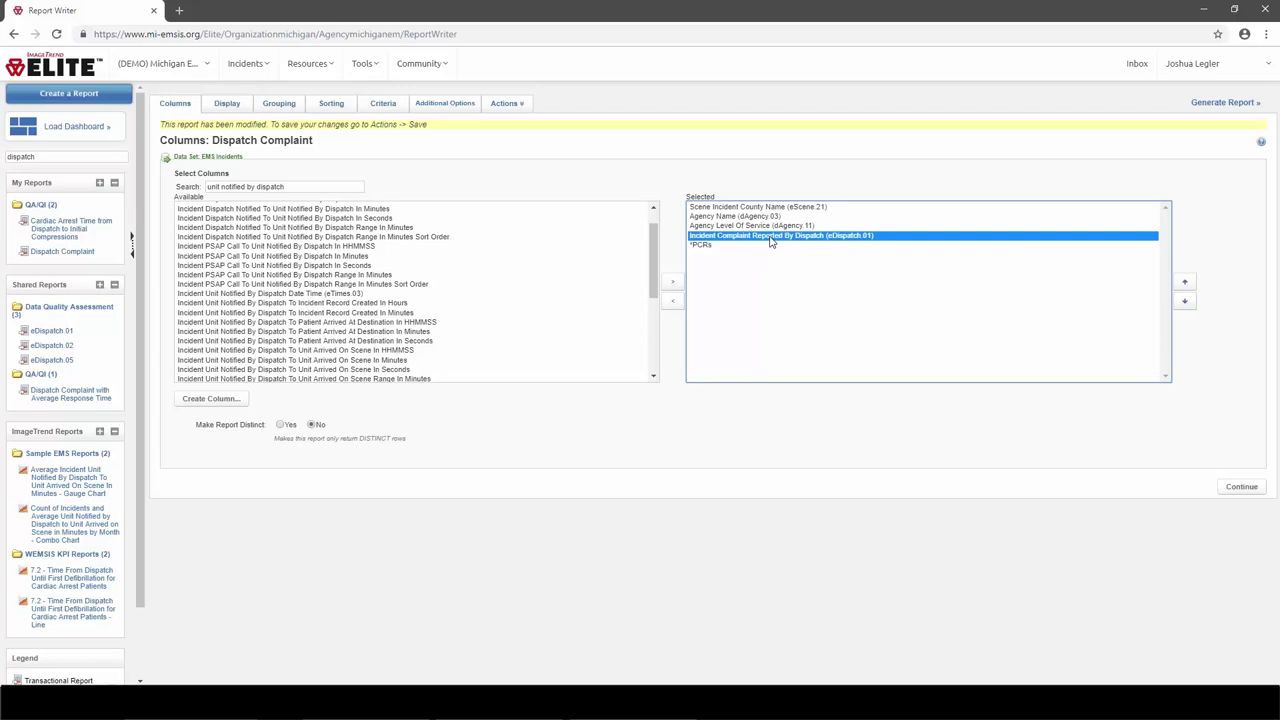
left_click(393, 360)
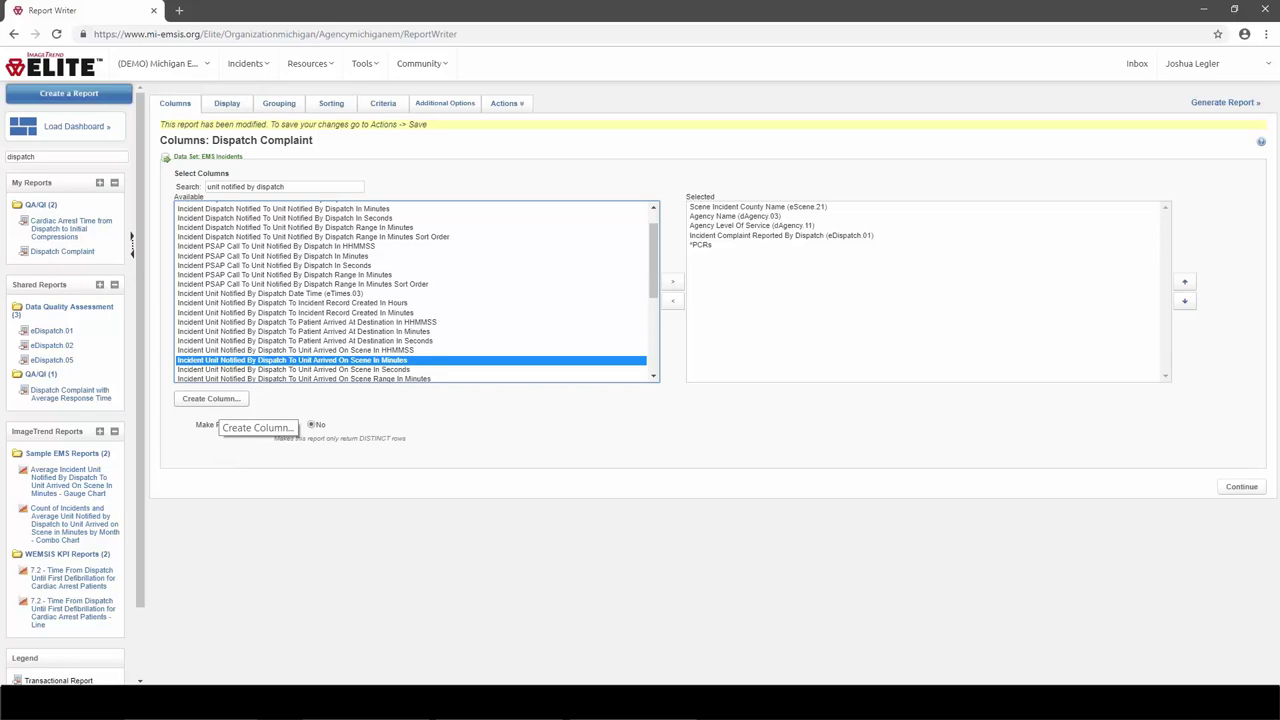
left_click(211, 398)
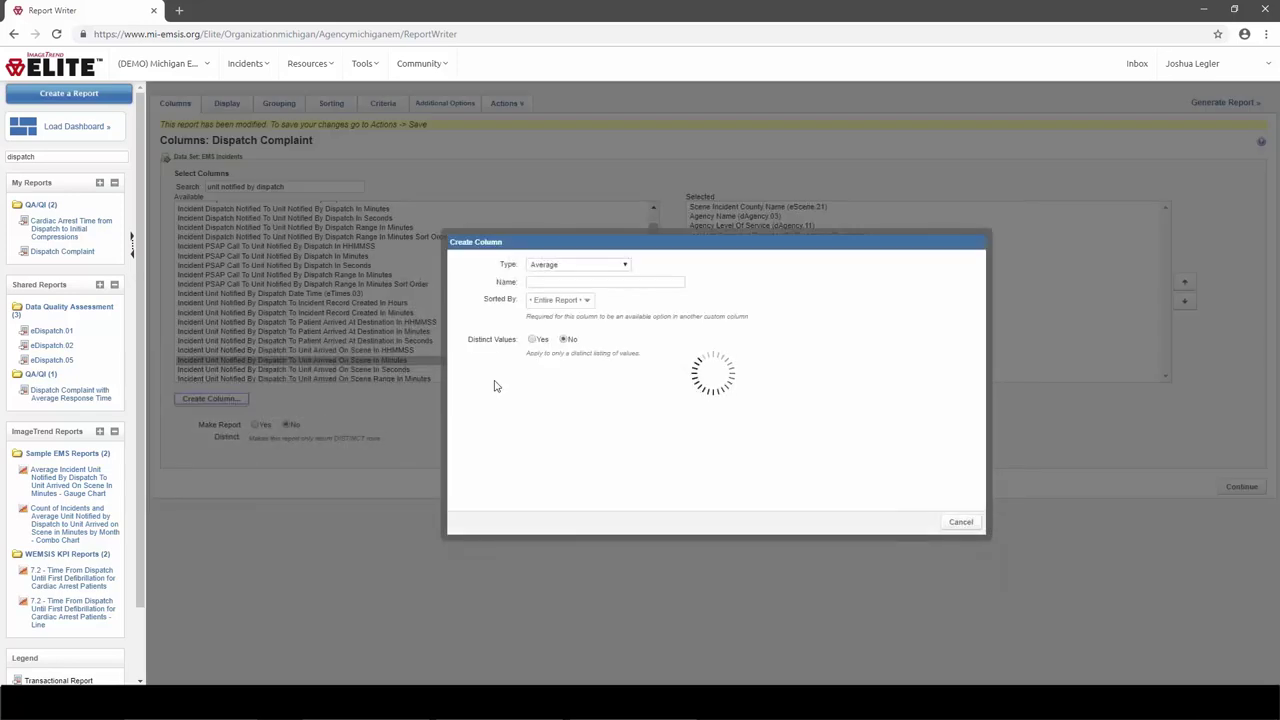
Step: Add an Average column named 'Average Response Time' over the unit-notified-to-arrived-on-scene minutes field
left_click(619, 270)
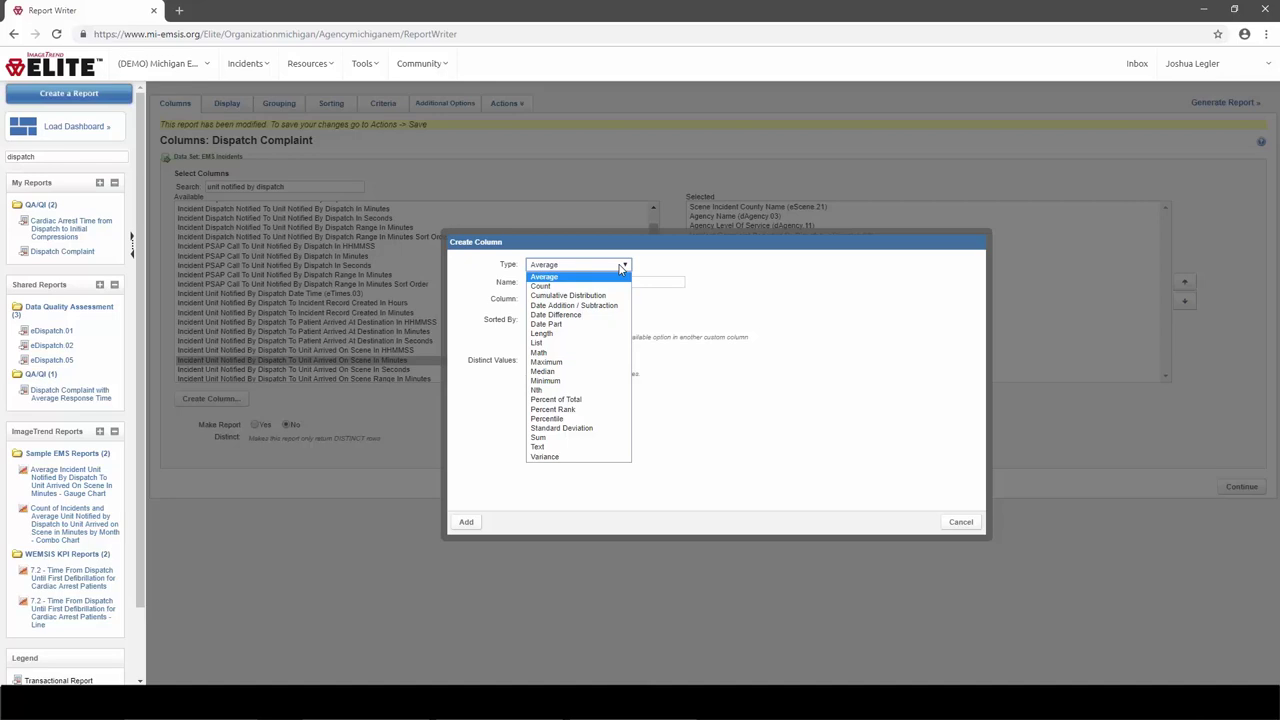
left_click(619, 268)
left_click(611, 282)
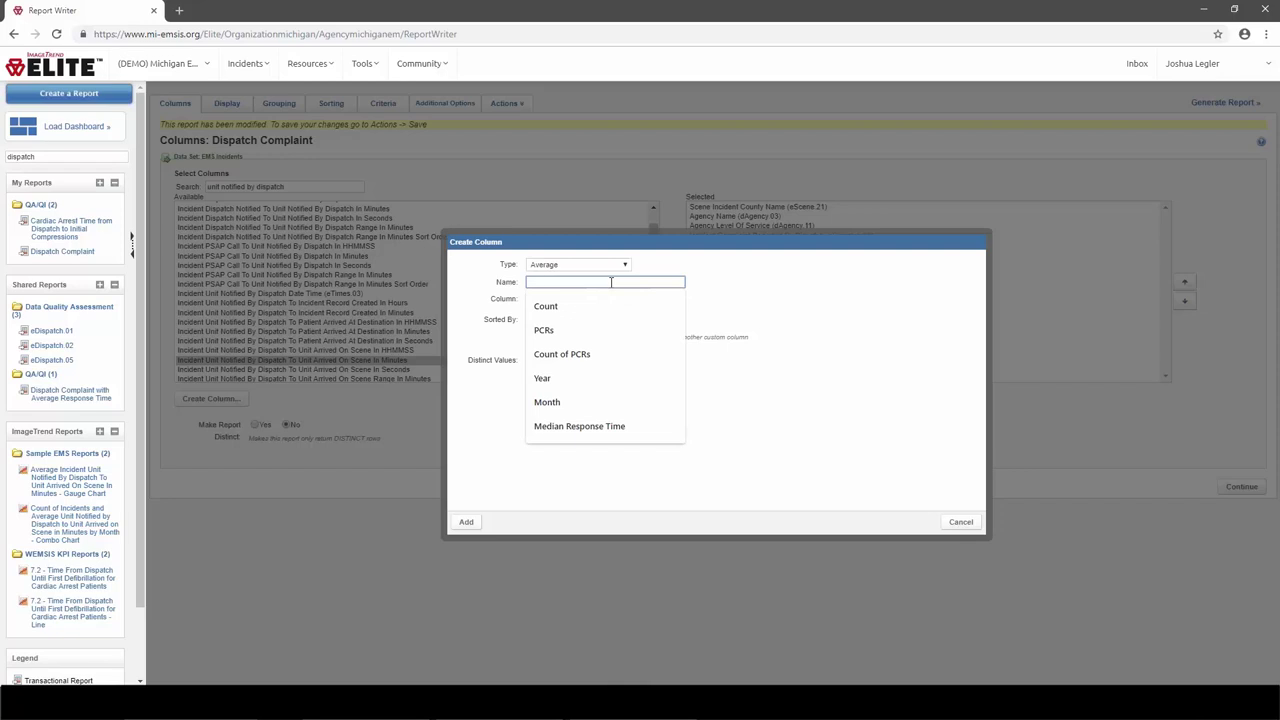
type("Average ")
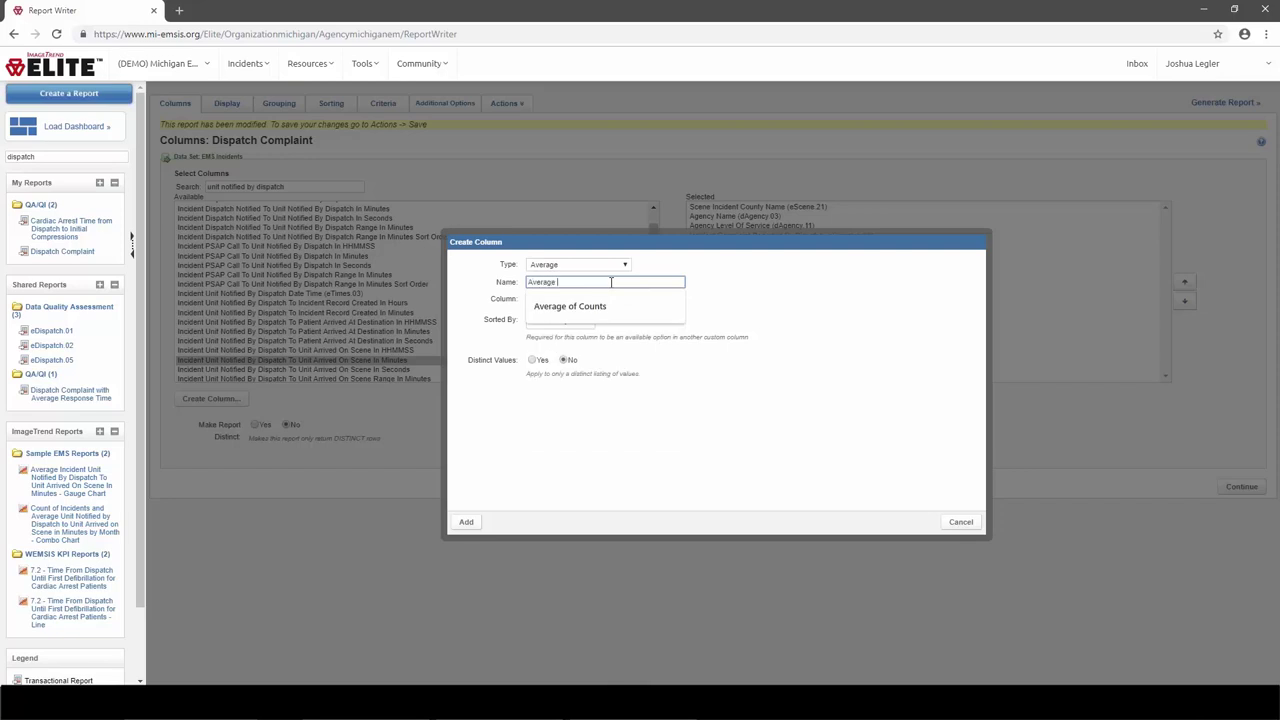
type("Response Time")
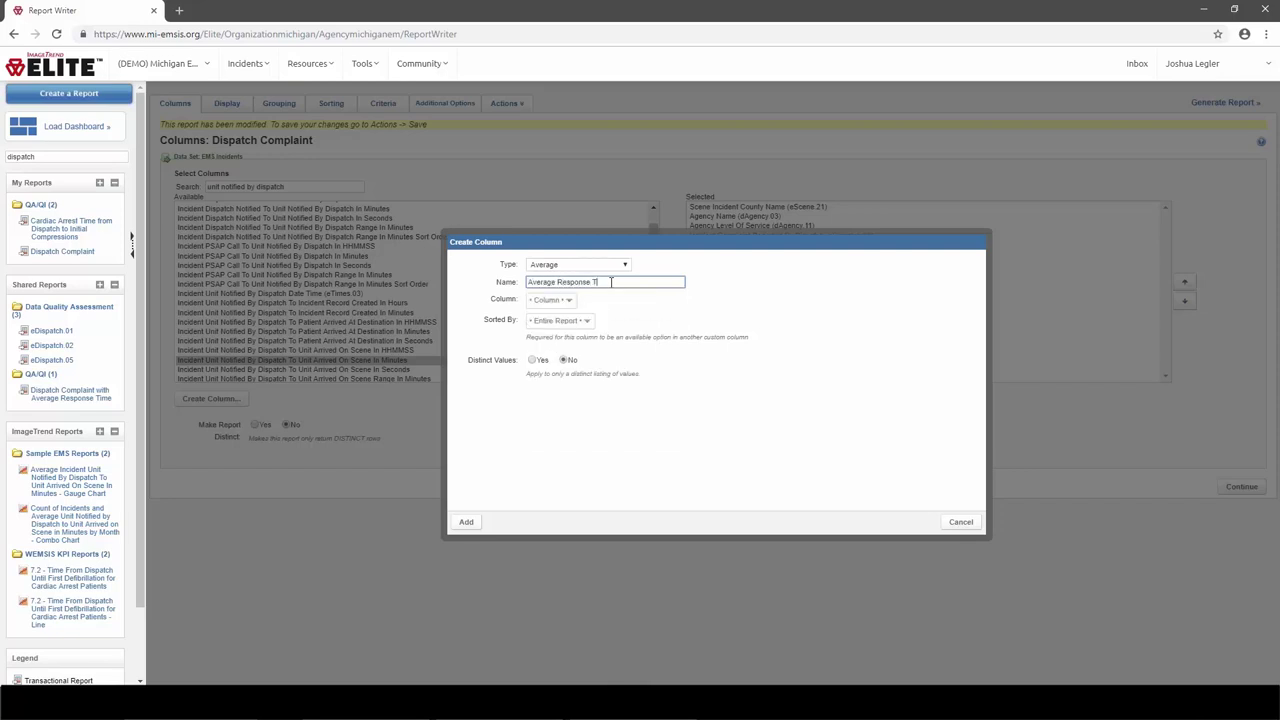
left_click(558, 301)
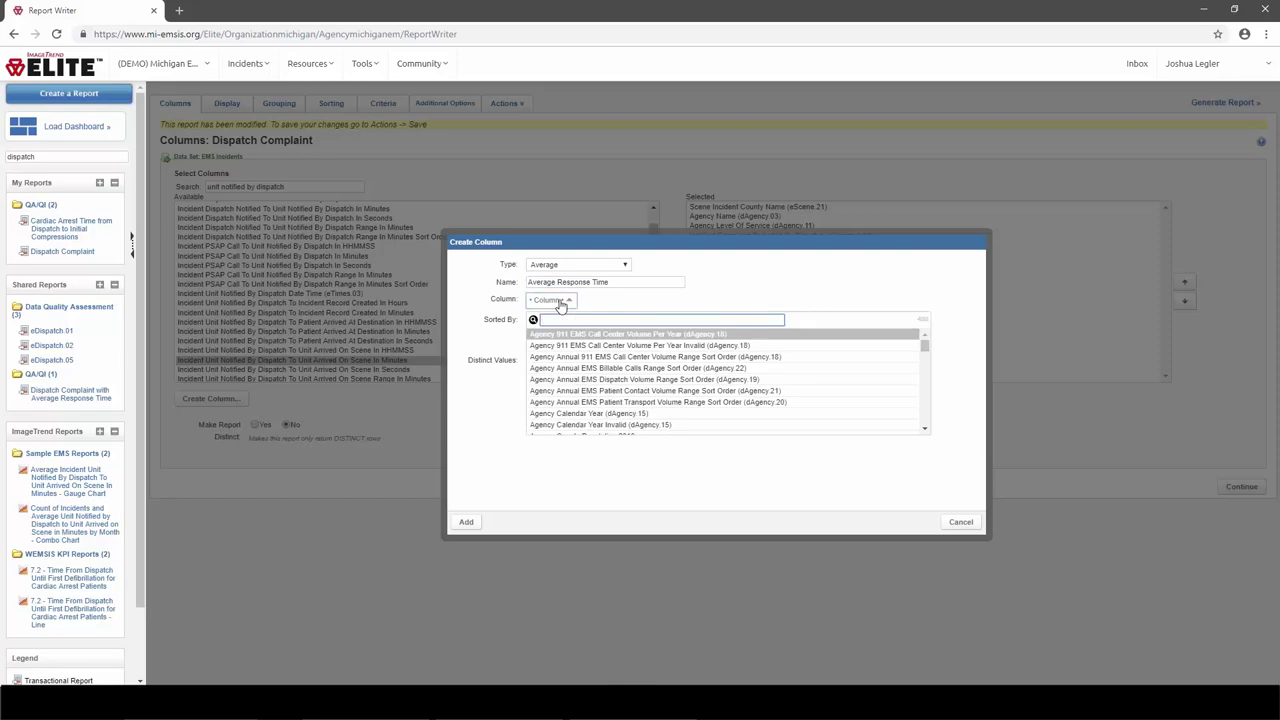
type("unit no")
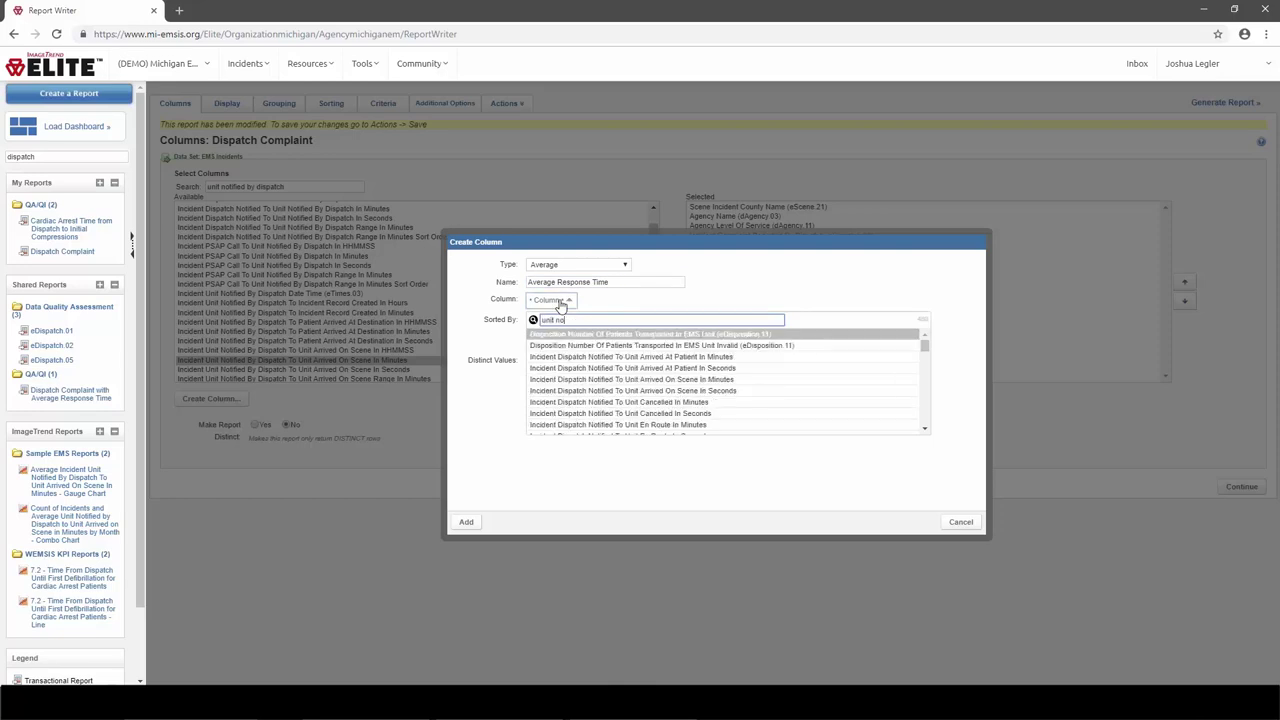
type("tified by")
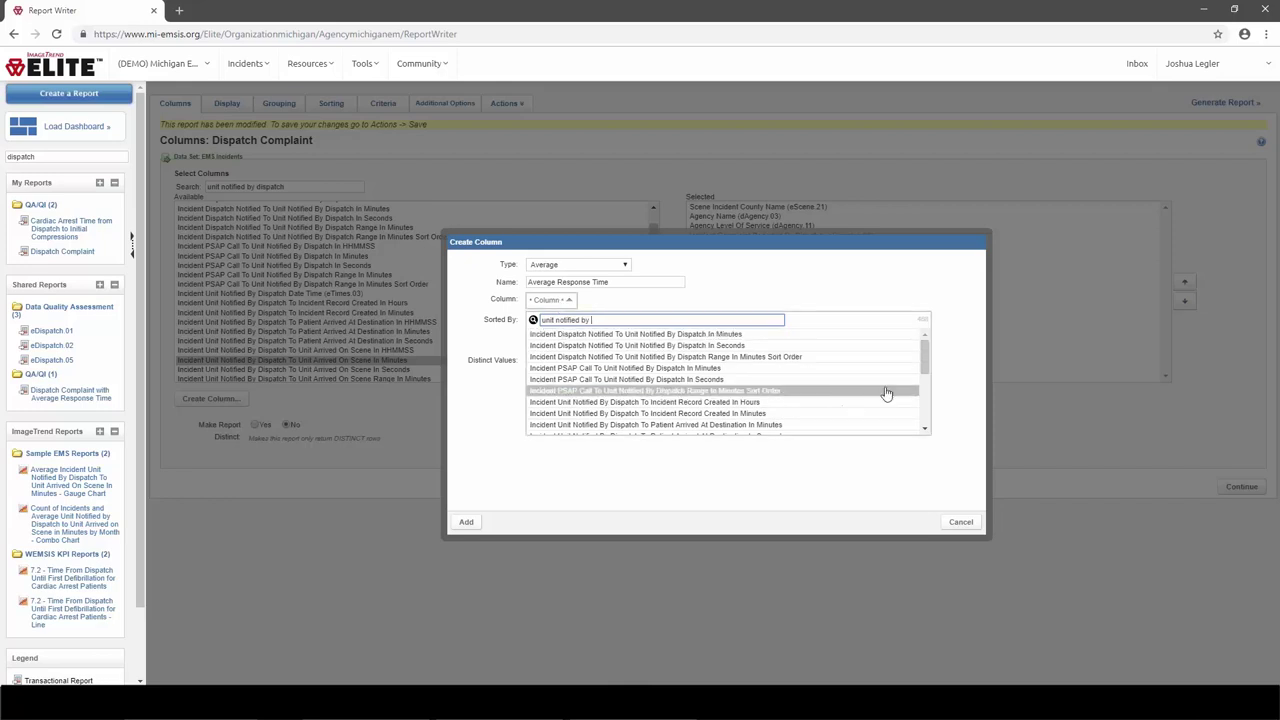
scroll(860, 408, "down", 1)
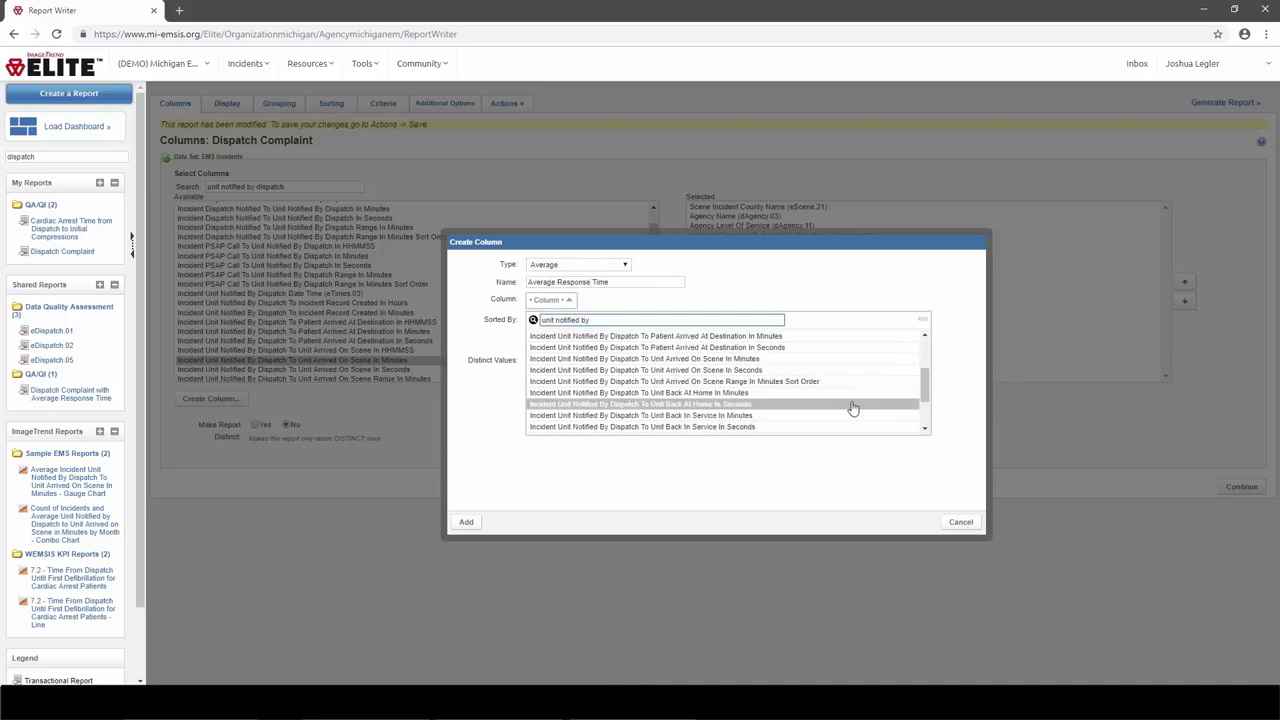
left_click(771, 360)
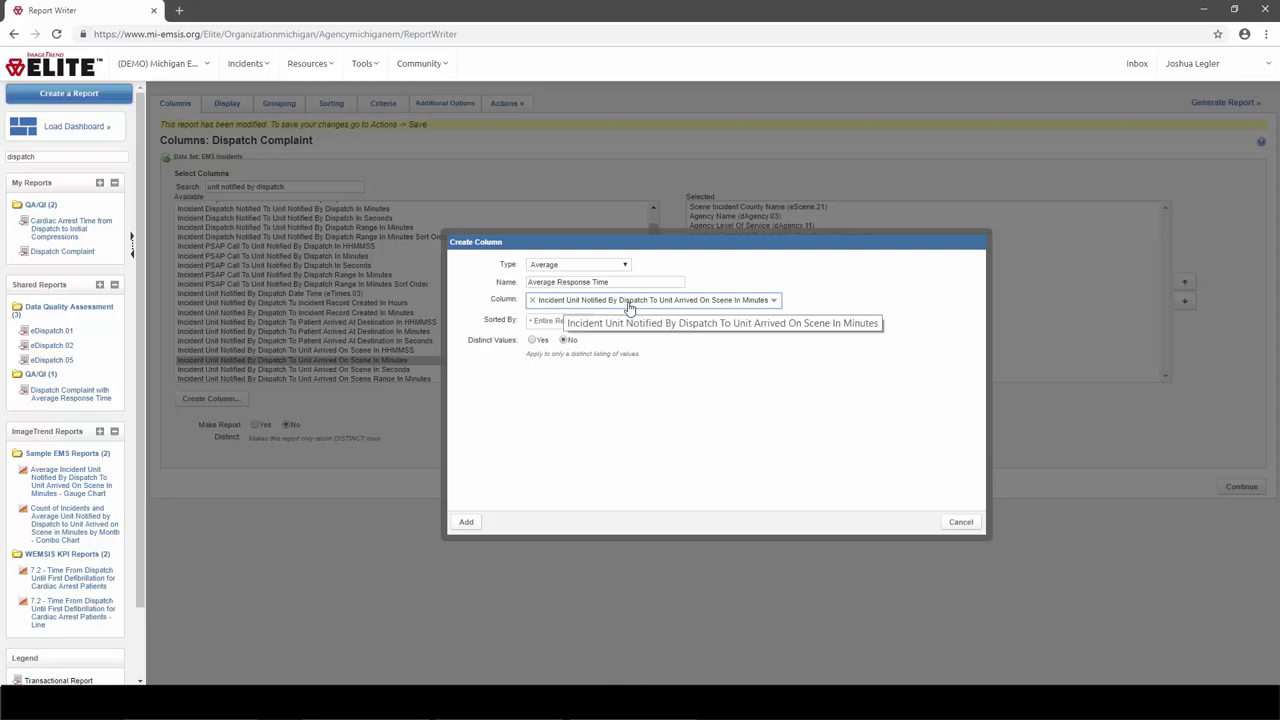
left_click(466, 523)
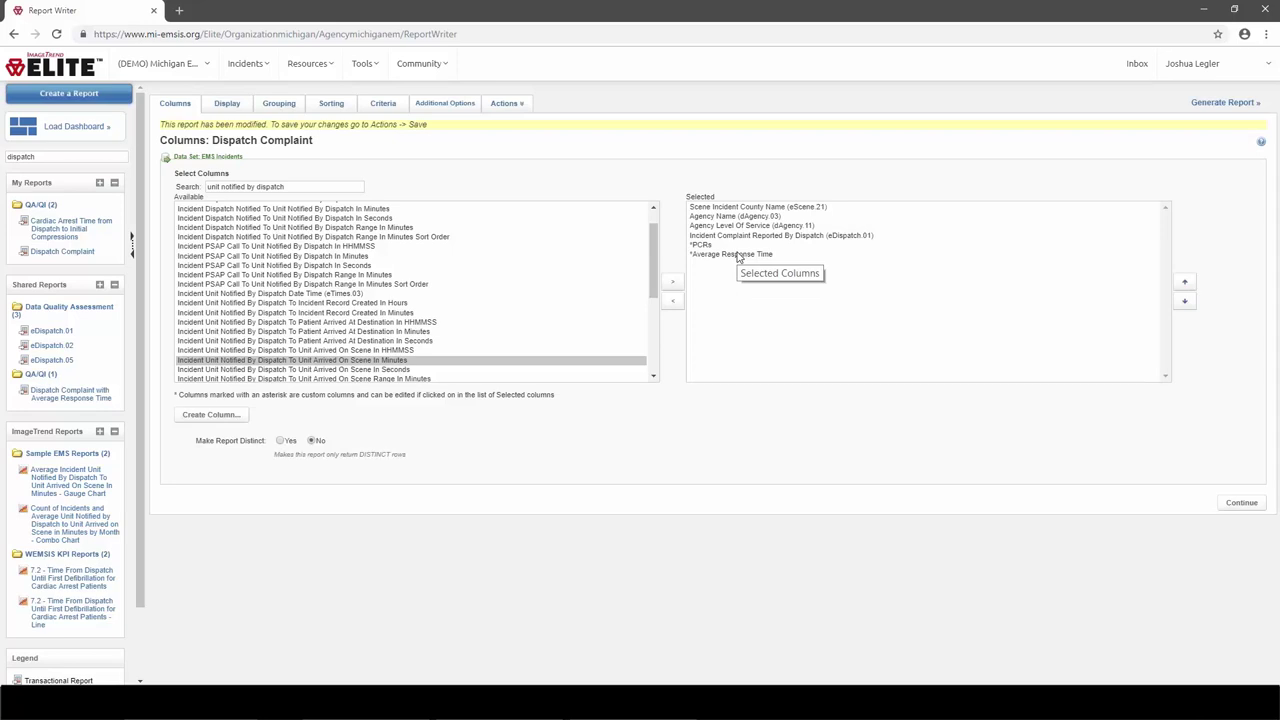
Step: Continue to the filter page and regenerate the report with the new Average Response Time column
left_click(1197, 105)
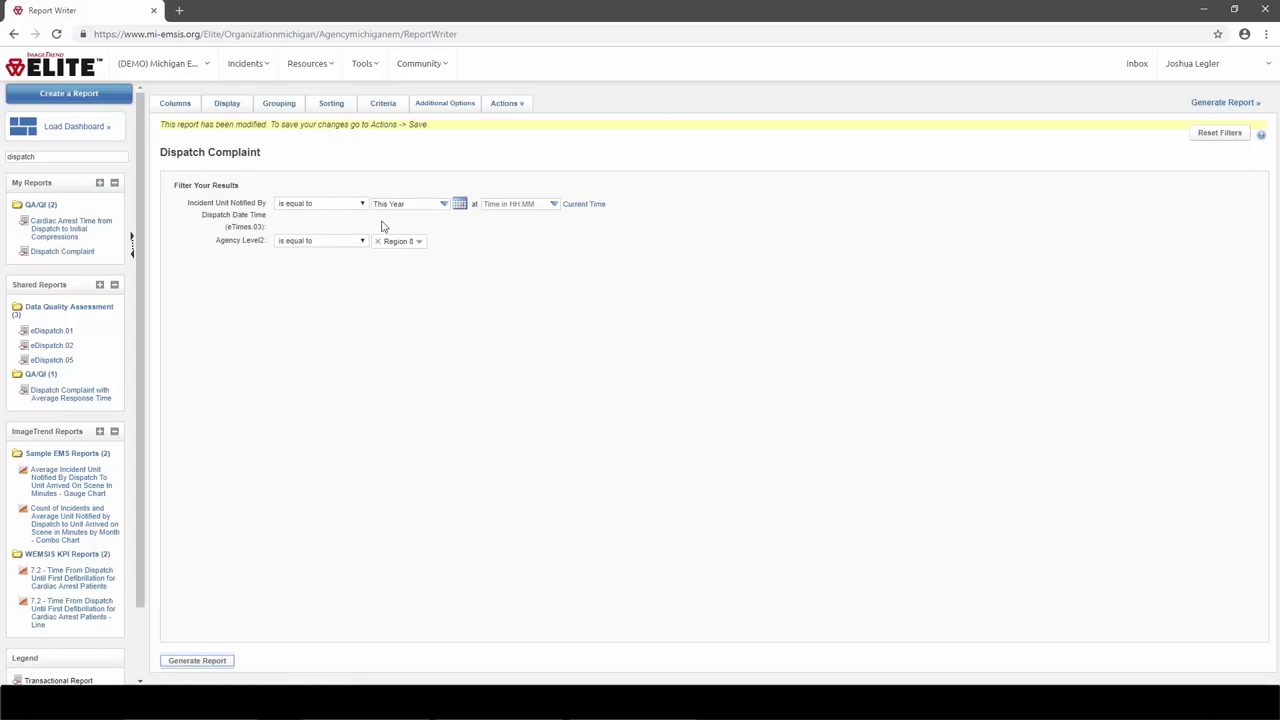
left_click(212, 662)
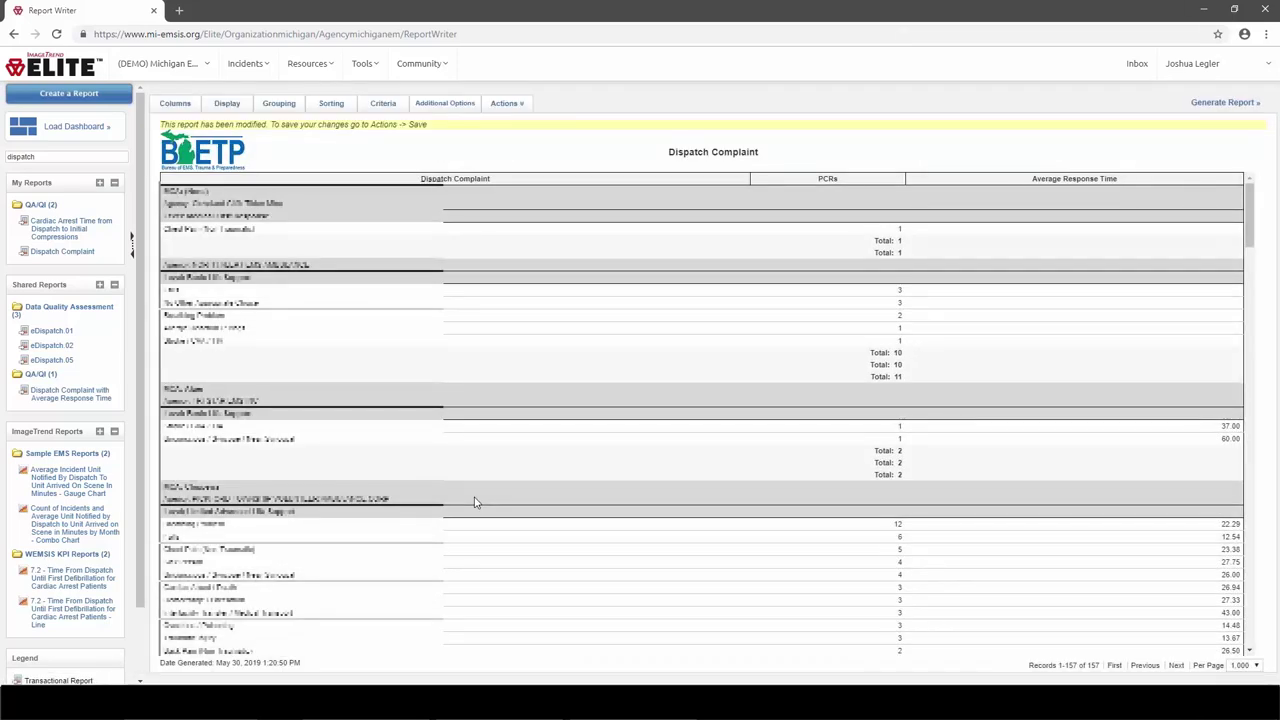
Step: Scroll through the PCR counts and average response times, then open the Actions menu
scroll(474, 499, "down", 3)
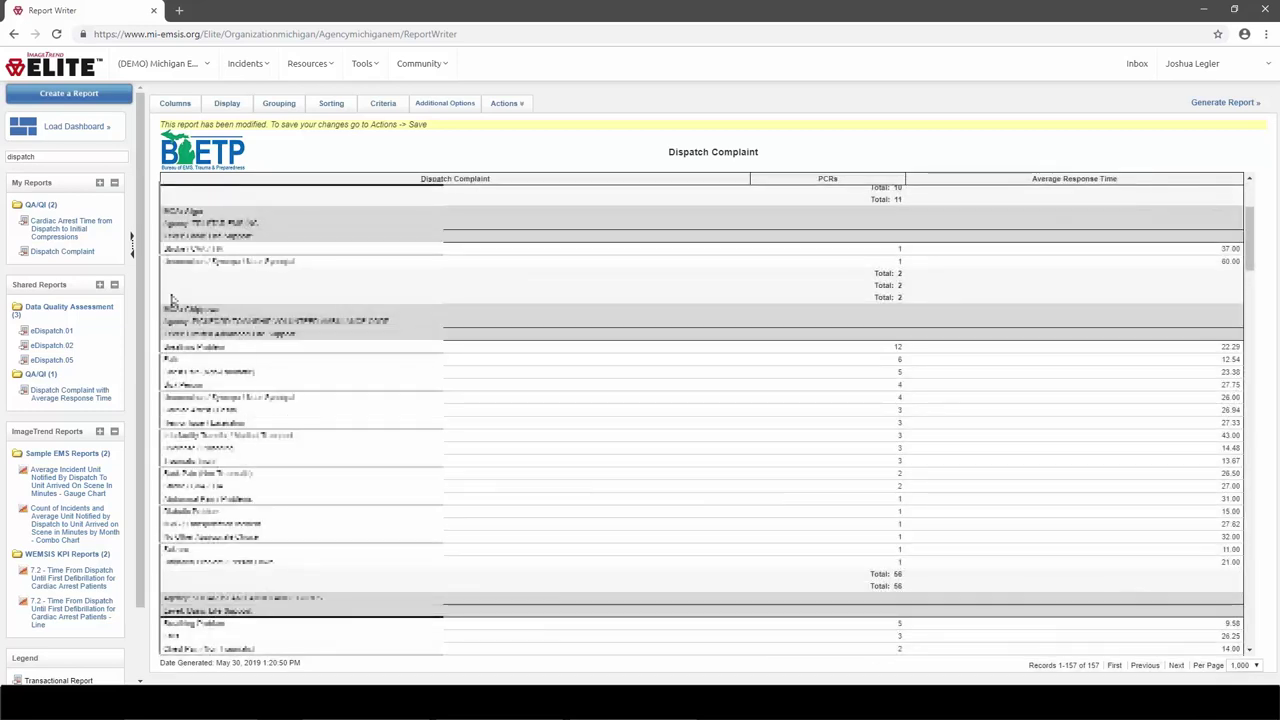
scroll(700, 420, "down", 2)
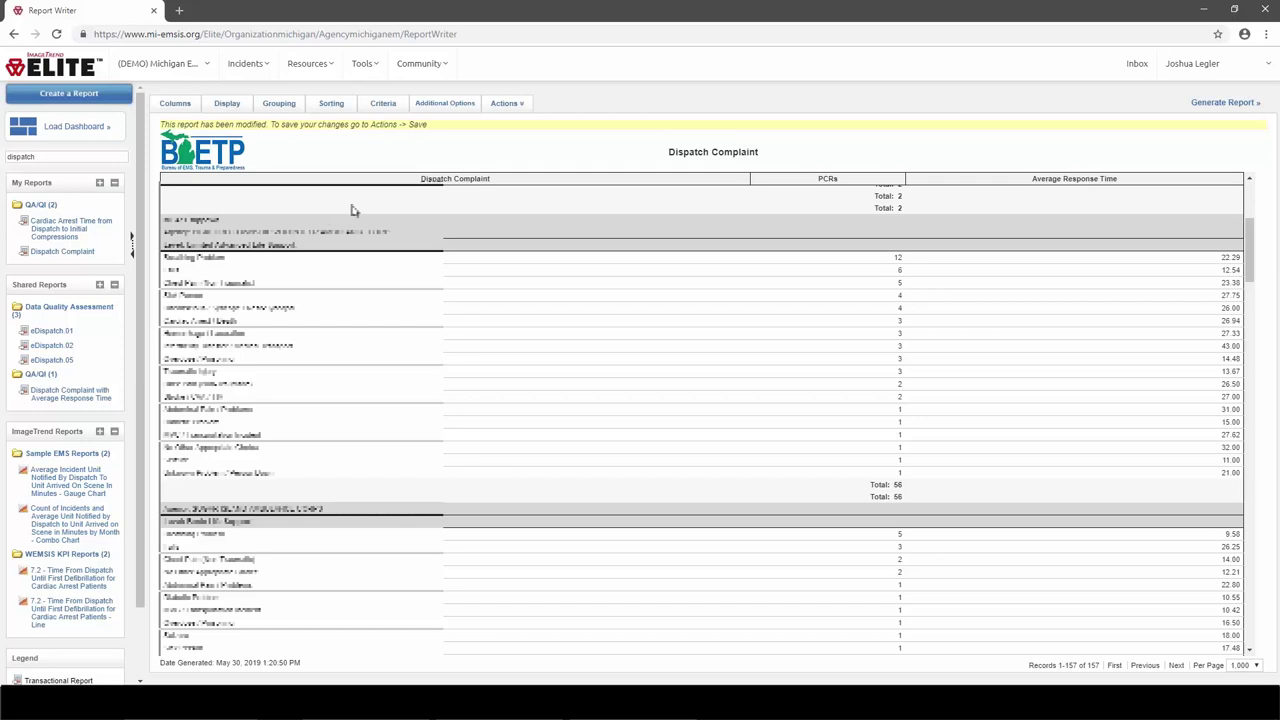
left_click(510, 110)
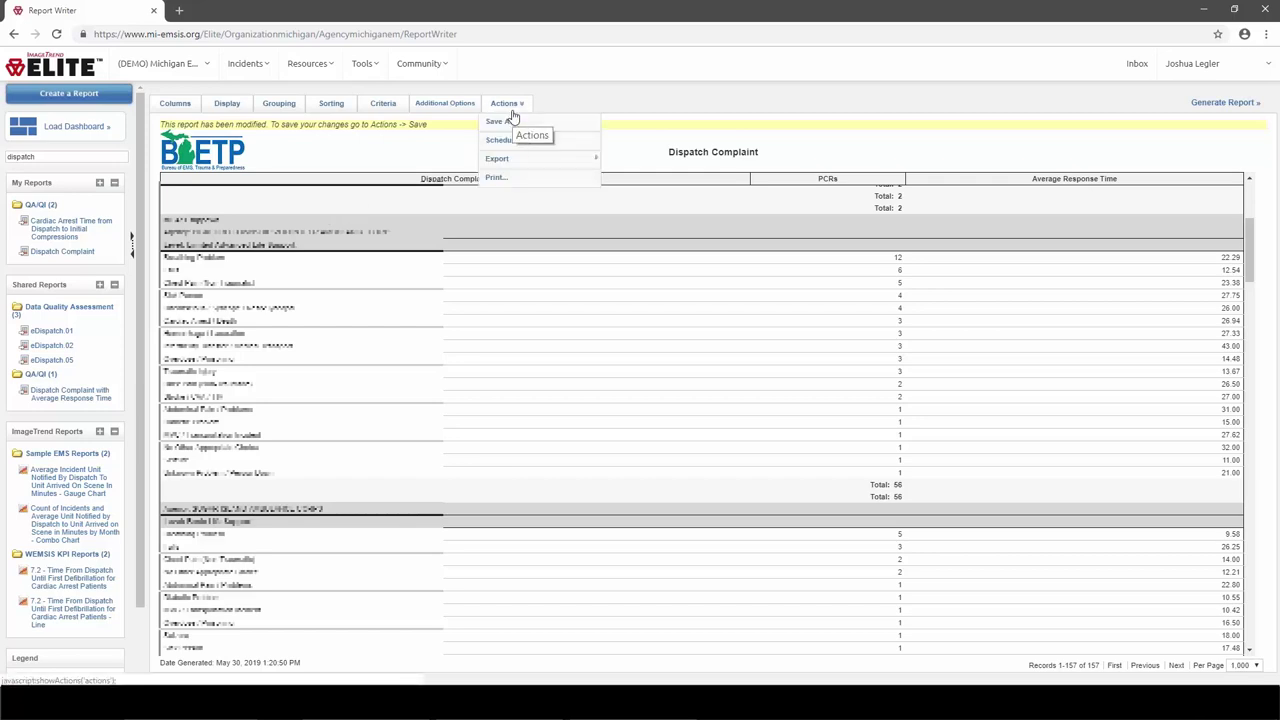
Step: Begin Save As, accepting the suggested report name and extending the description with 'with average response time'
left_click(569, 127)
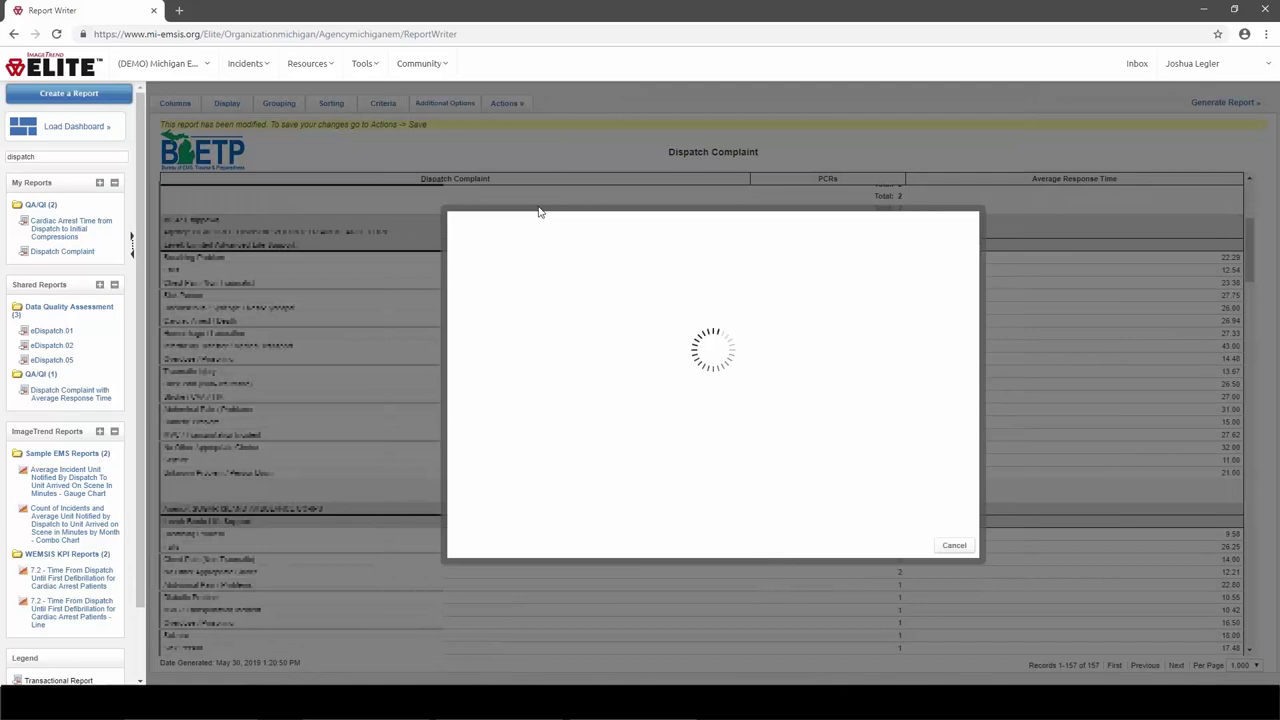
left_click(602, 240)
key("Down")
key("Return")
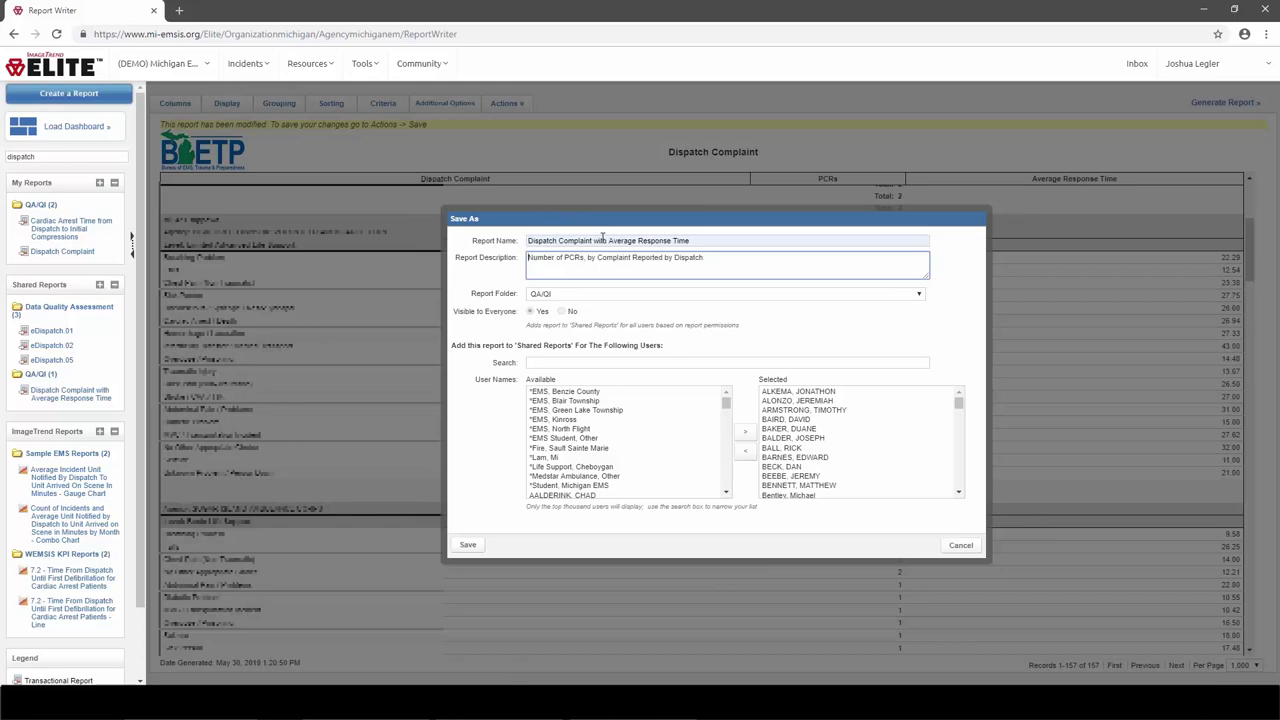
type(". with average response time.")
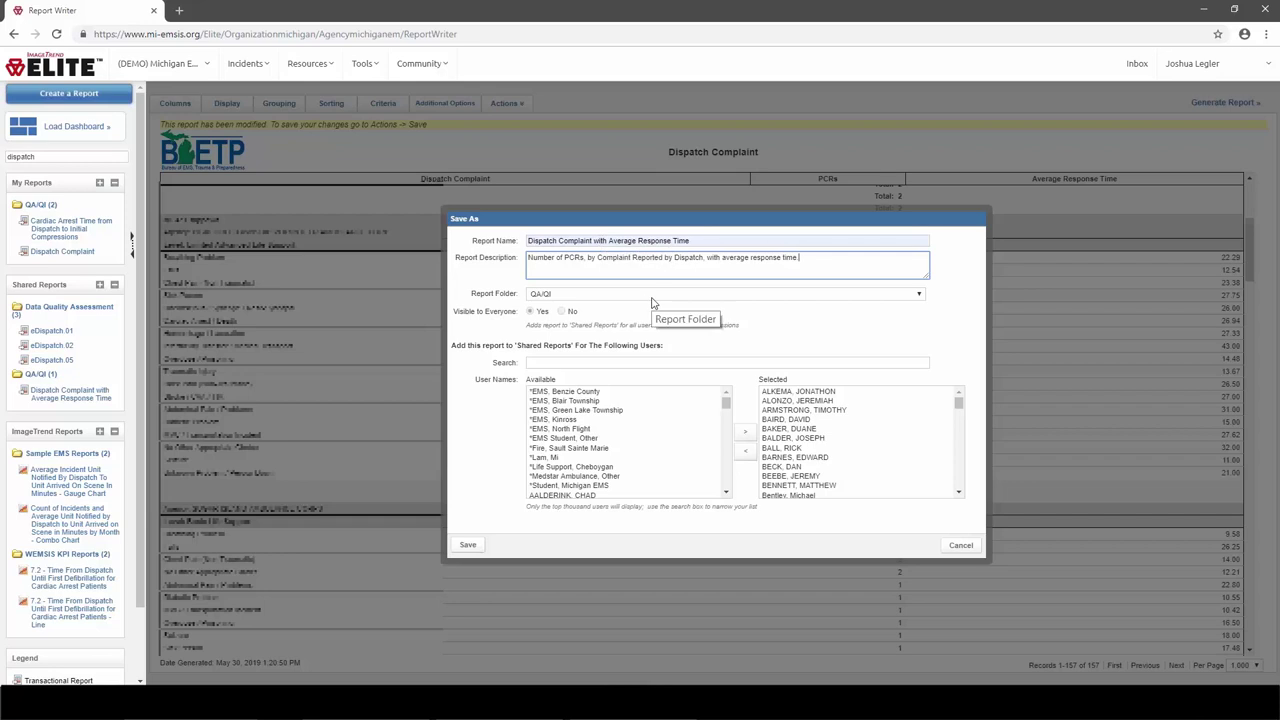
Step: Keep folder QA/QI, remove all individually shared users, and save the report
left_click(651, 295)
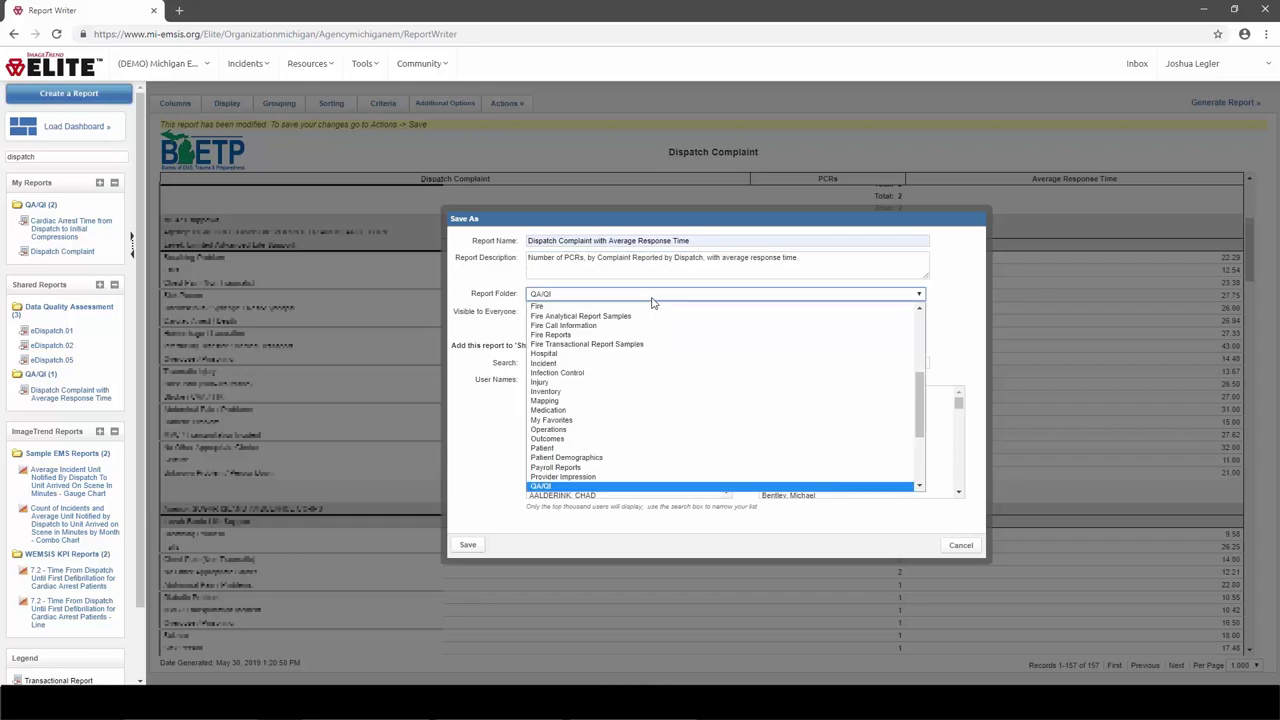
left_click(653, 297)
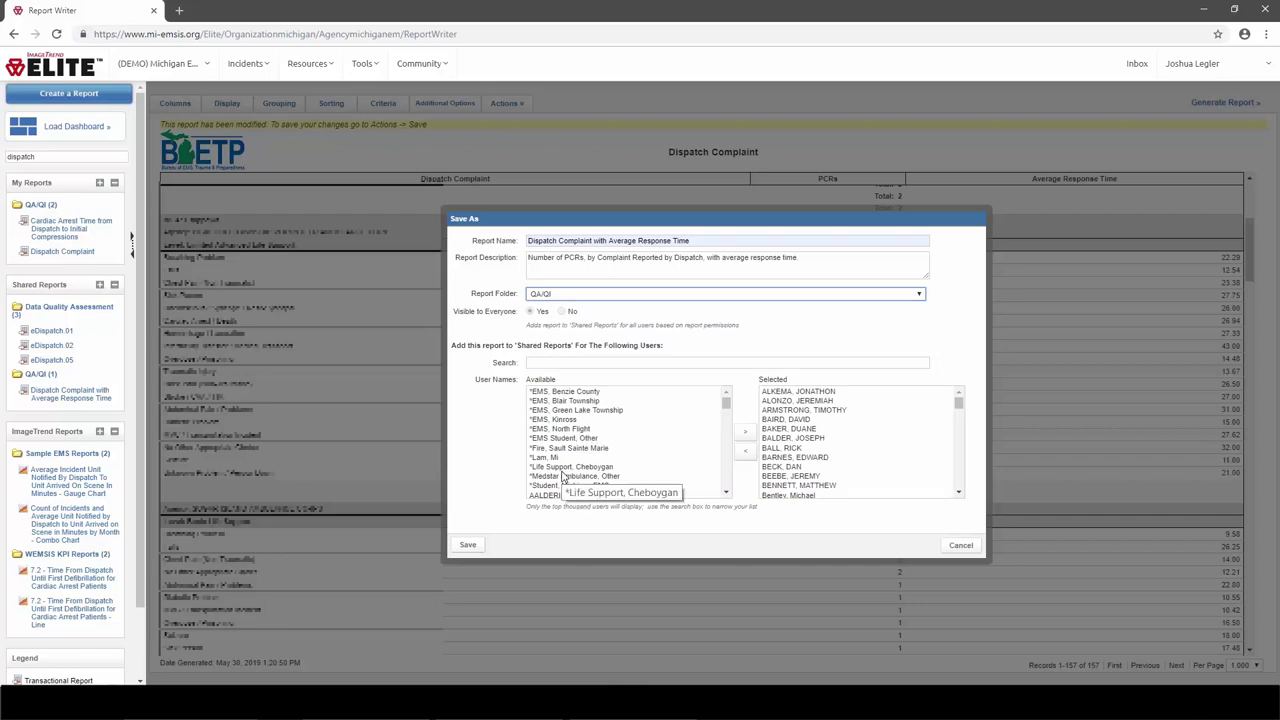
left_click(783, 420)
key("ctrl+a")
left_click(745, 450)
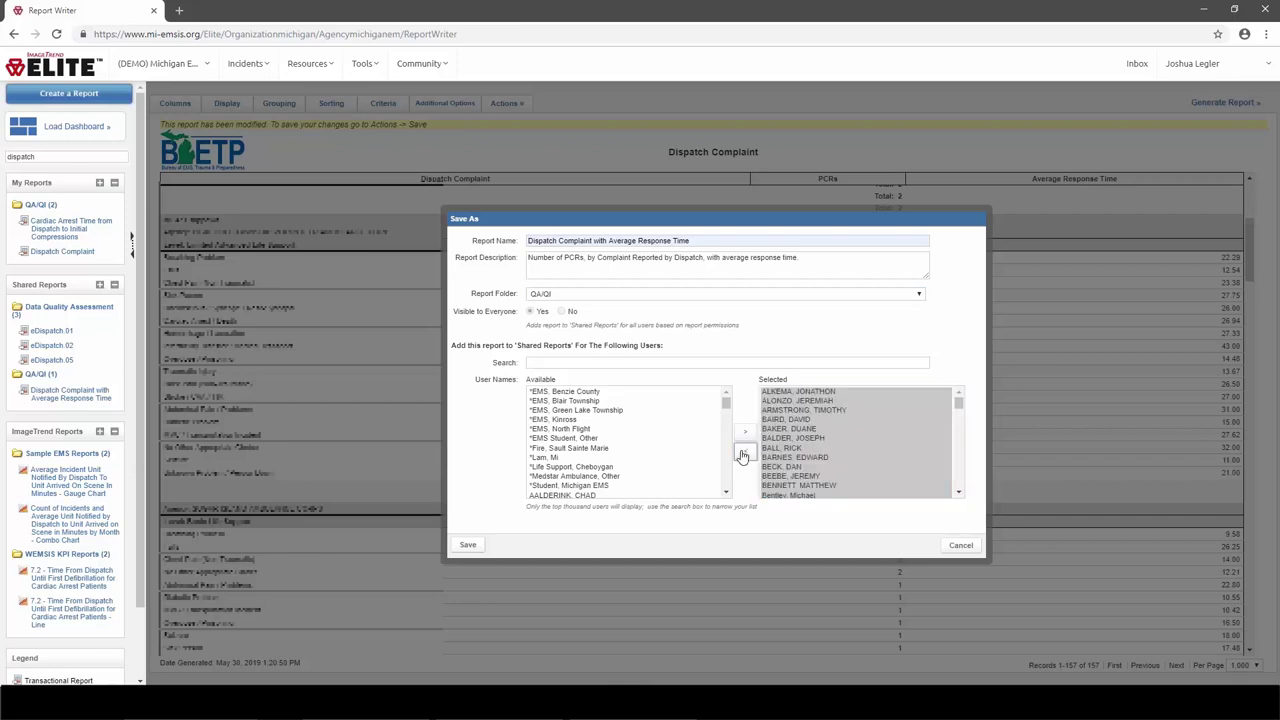
left_click(466, 547)
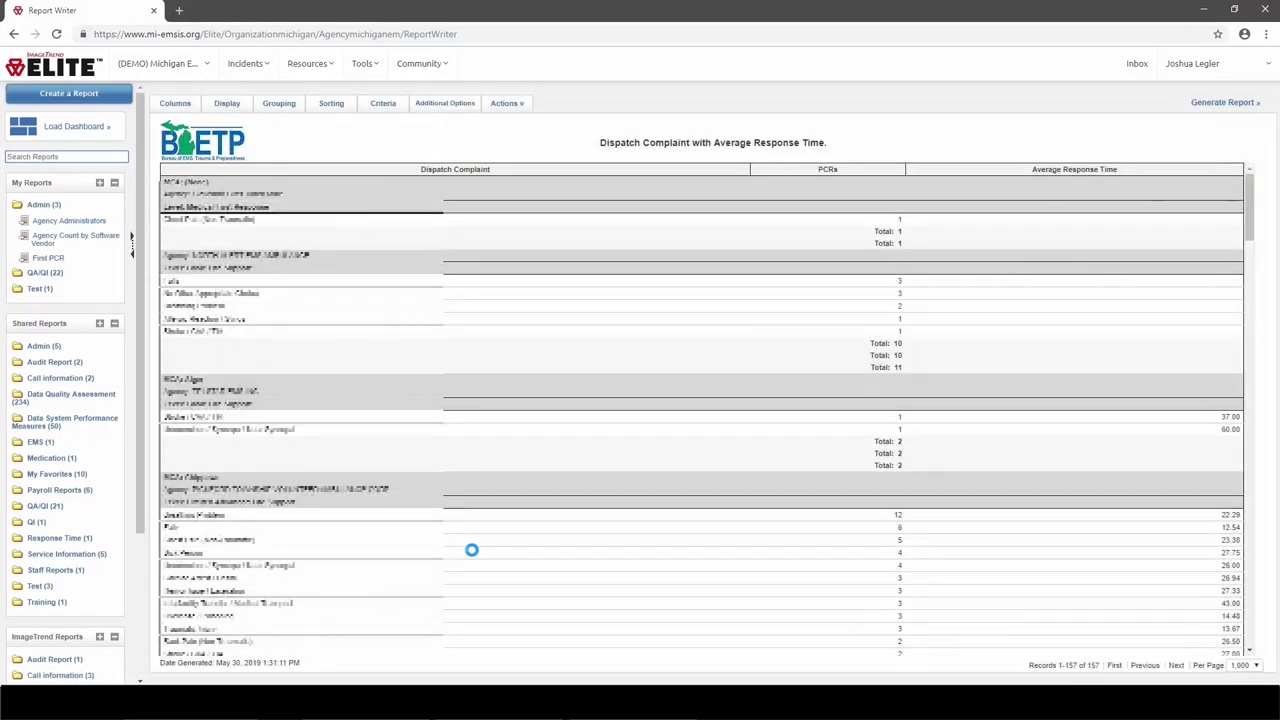
Step: Search reports for 'dispatch' to confirm the new report, then advance the slide show one slide
type("dispatch")
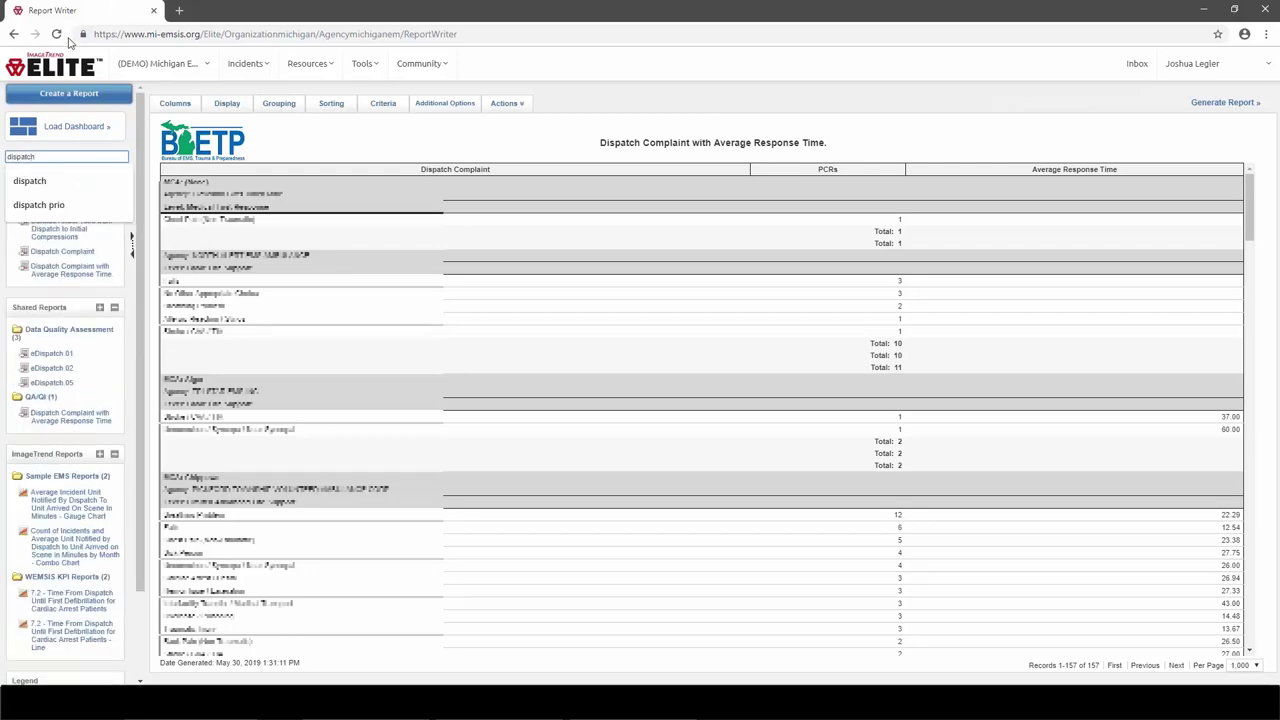
left_click(12, 235)
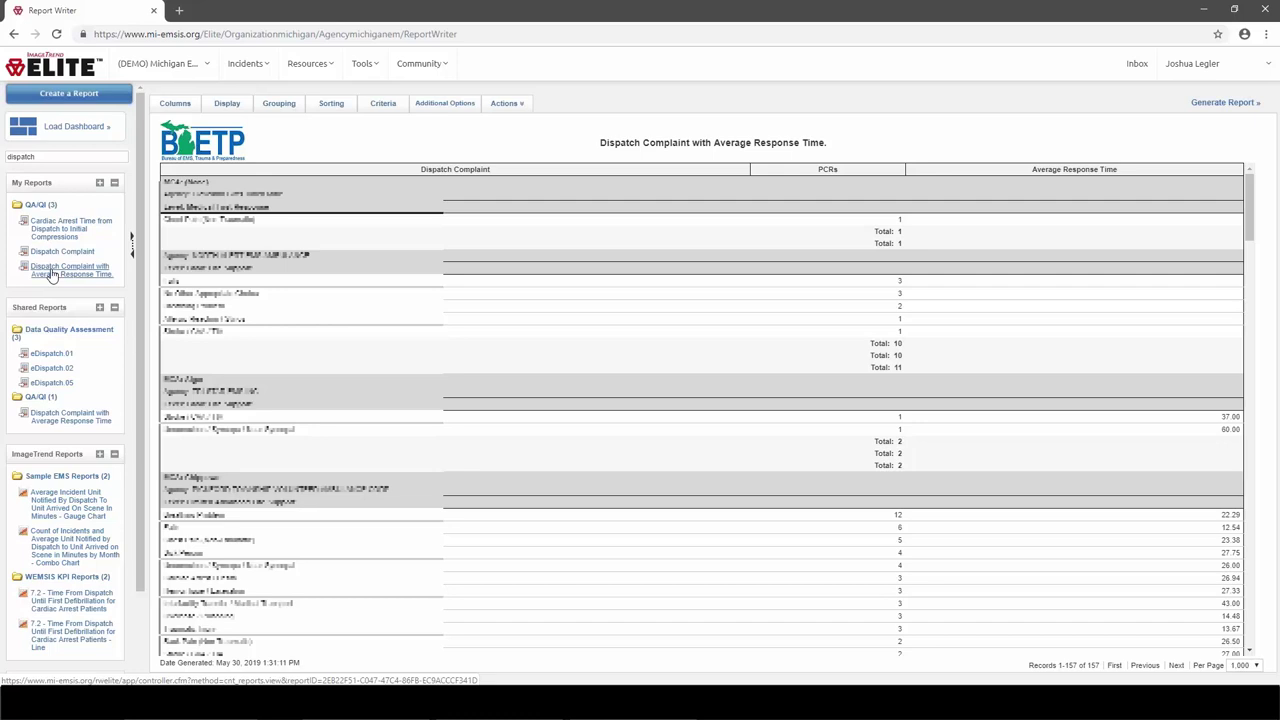
key("alt+Tab")
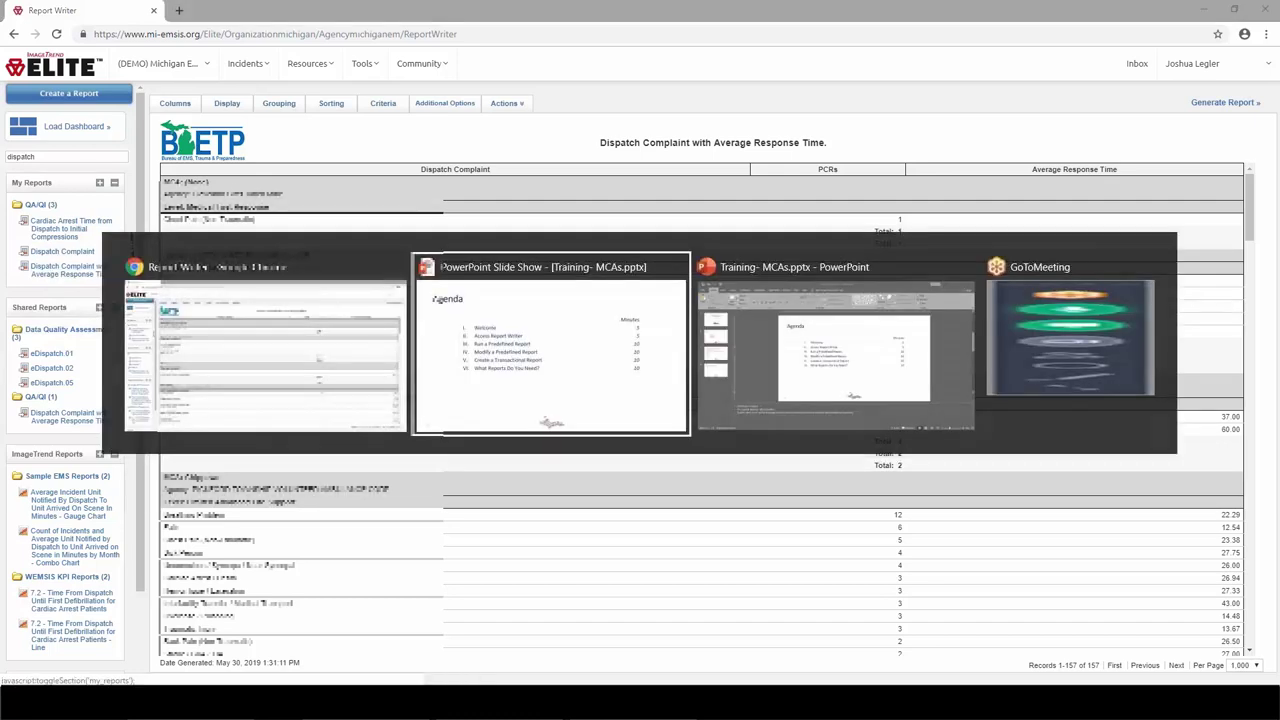
key("Right")
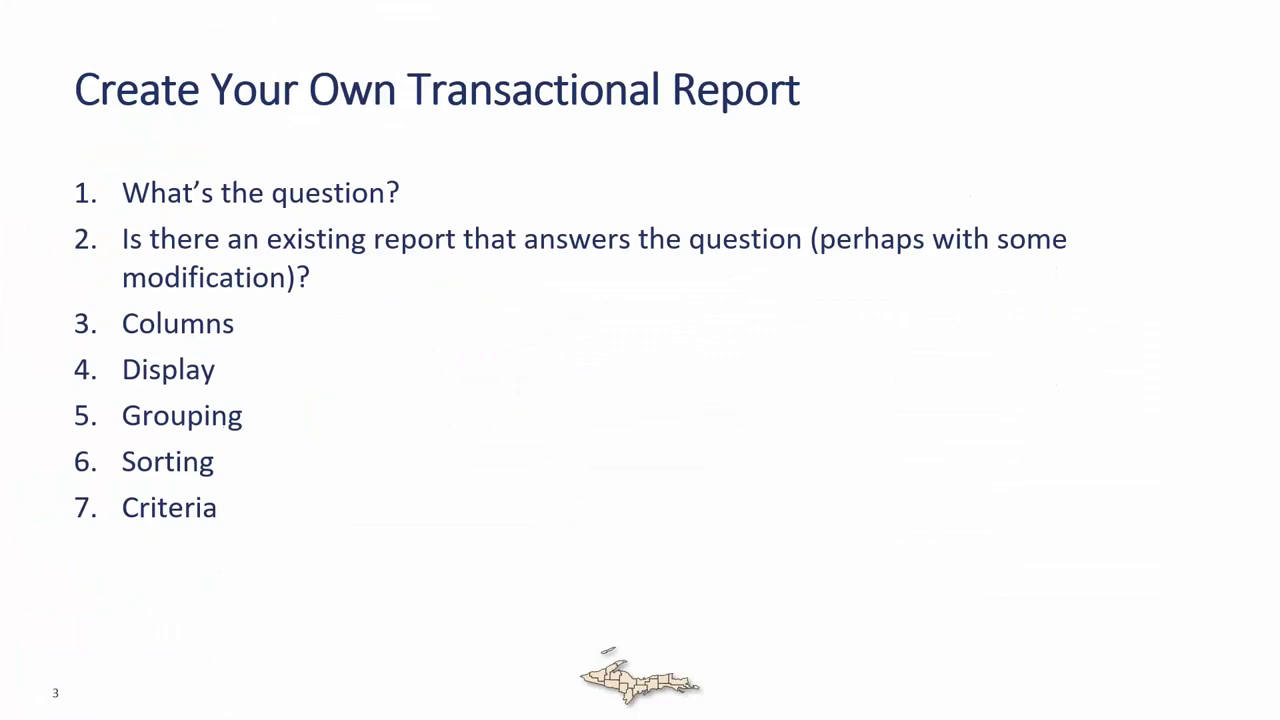
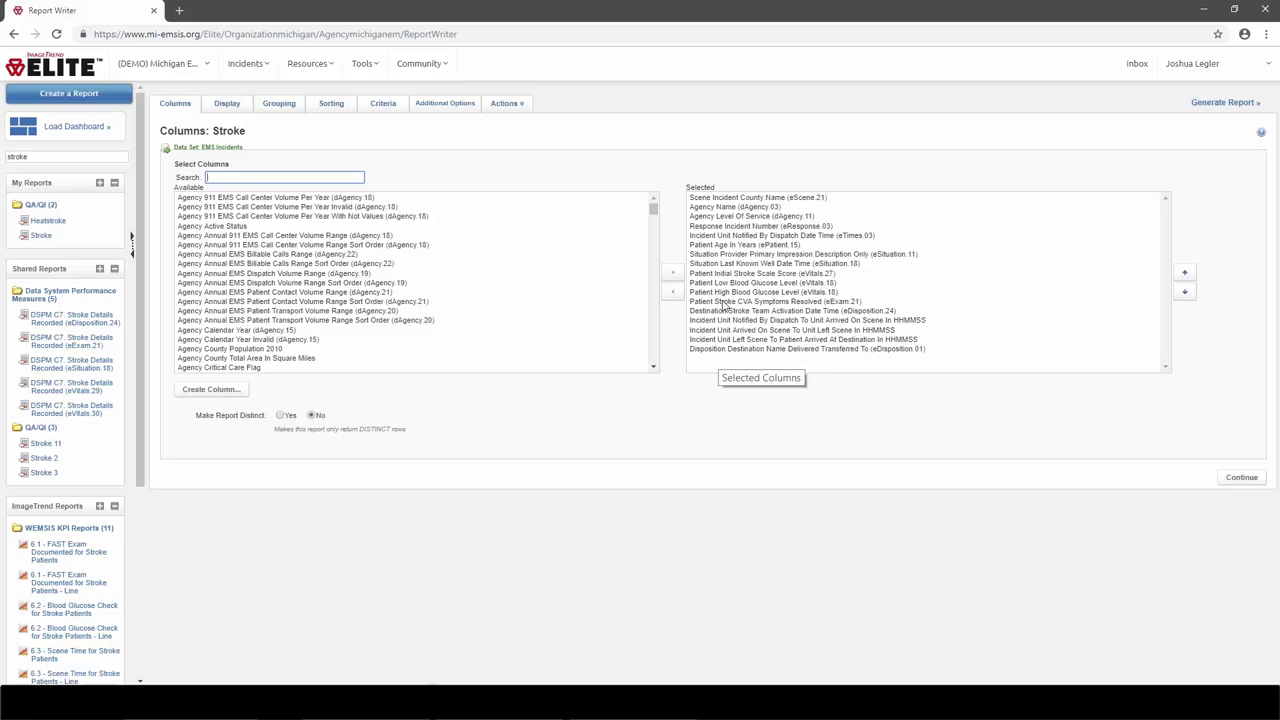
Step: Delete the Situation Last Known Well Date Time column from the Stroke report's selected columns
left_click(732, 264)
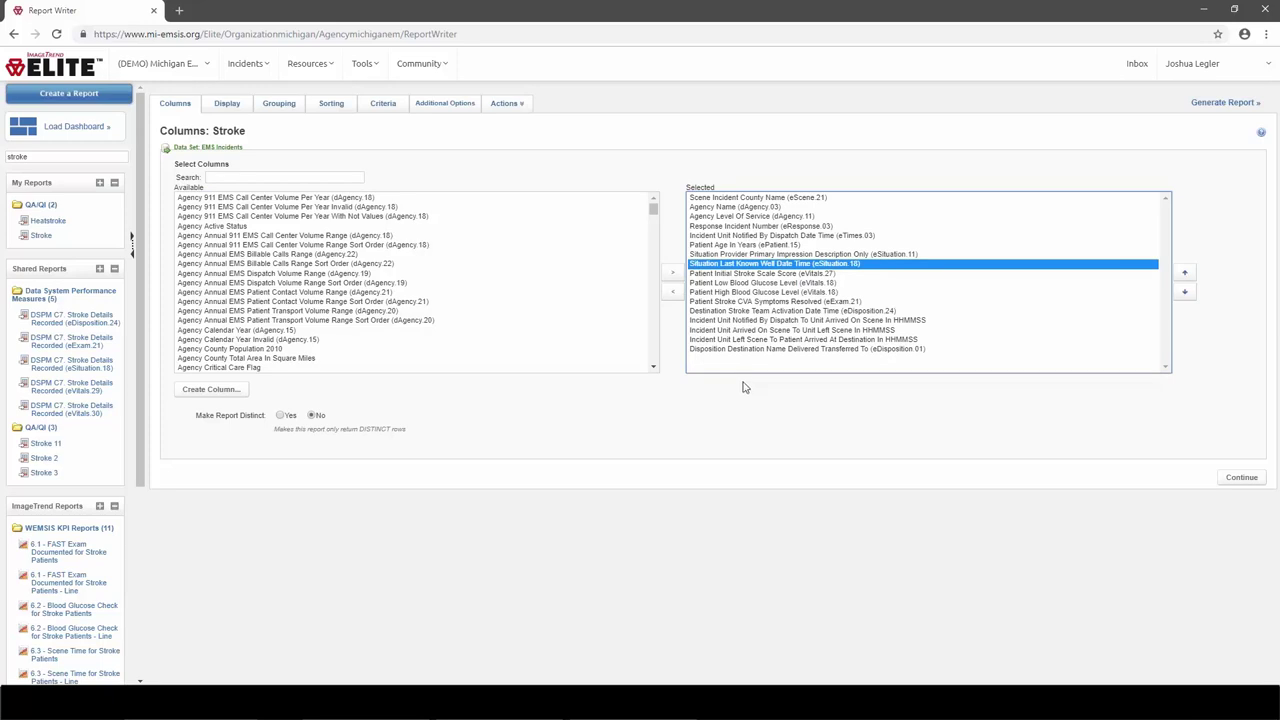
key("Delete")
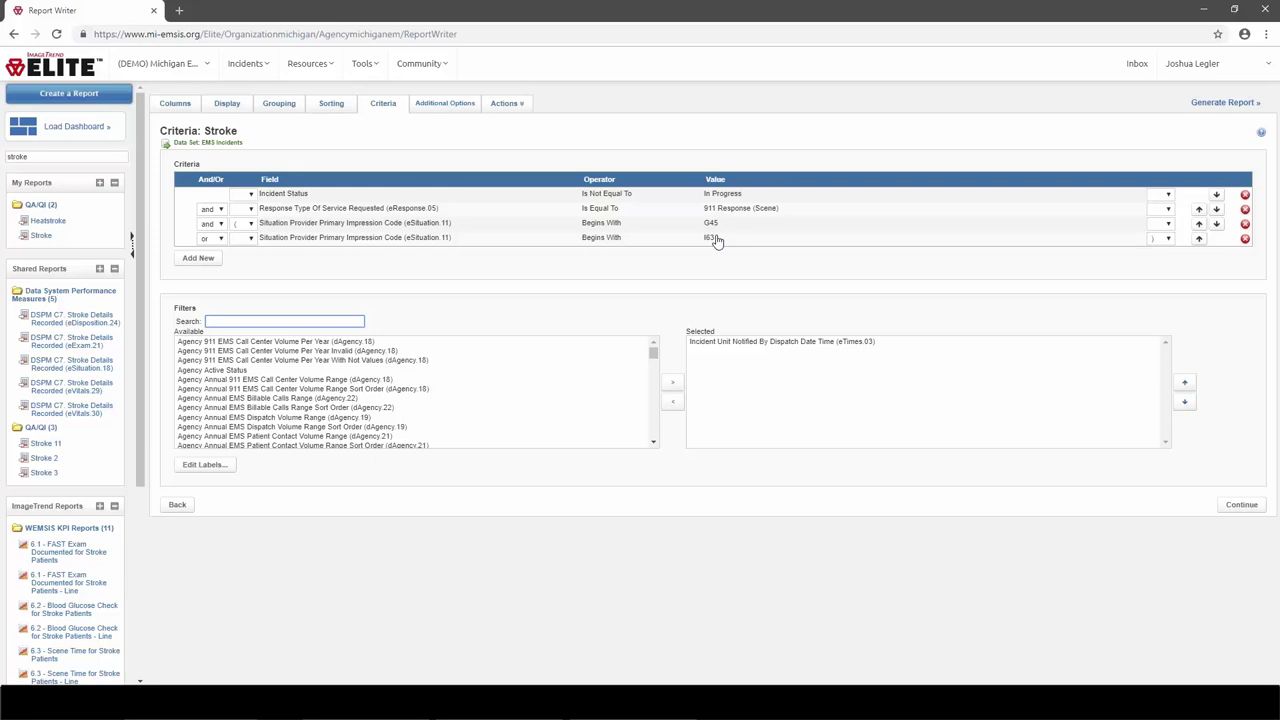
Step: Remove the 911 Response (Scene) criteria line and confirm the deletion
left_click(728, 209)
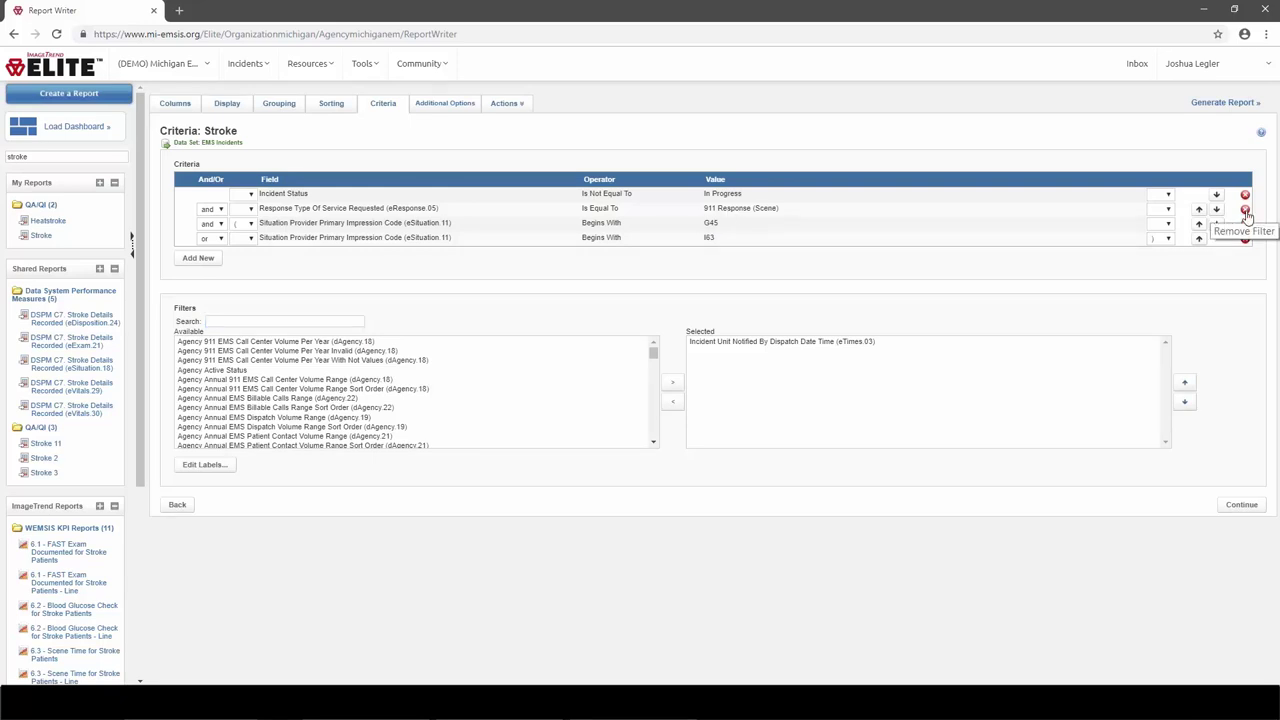
left_click(1245, 210)
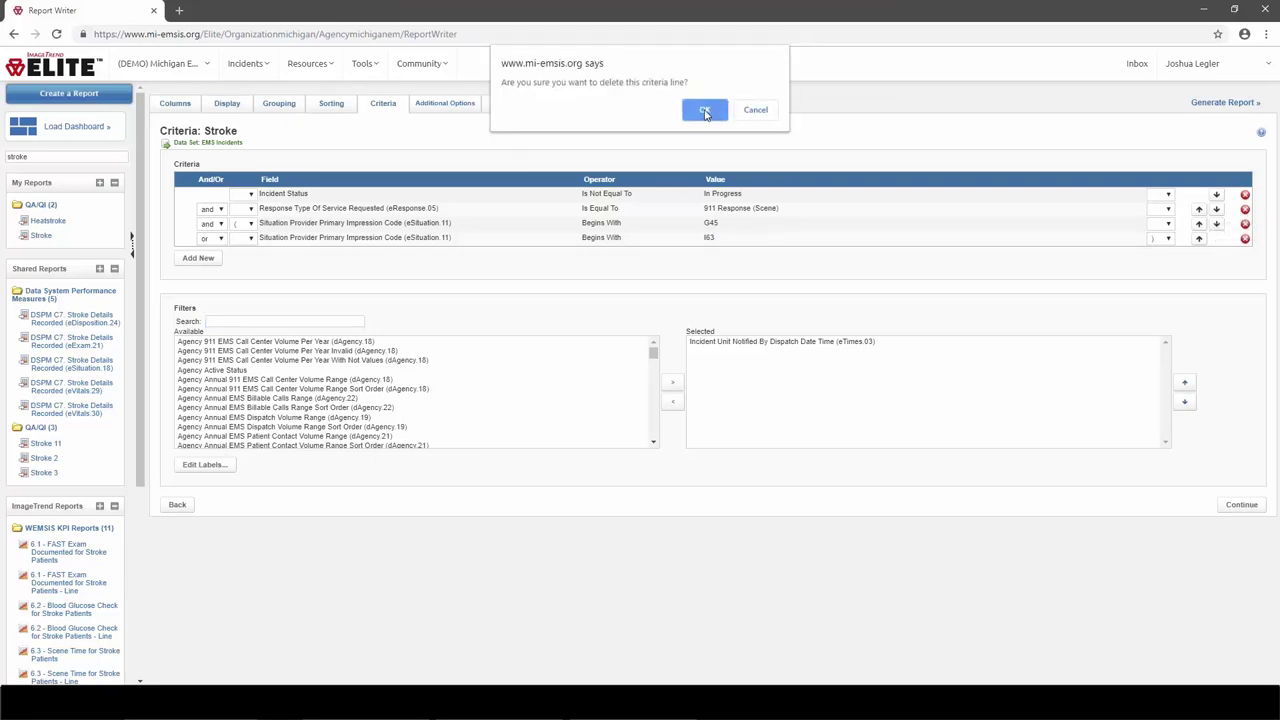
left_click(705, 111)
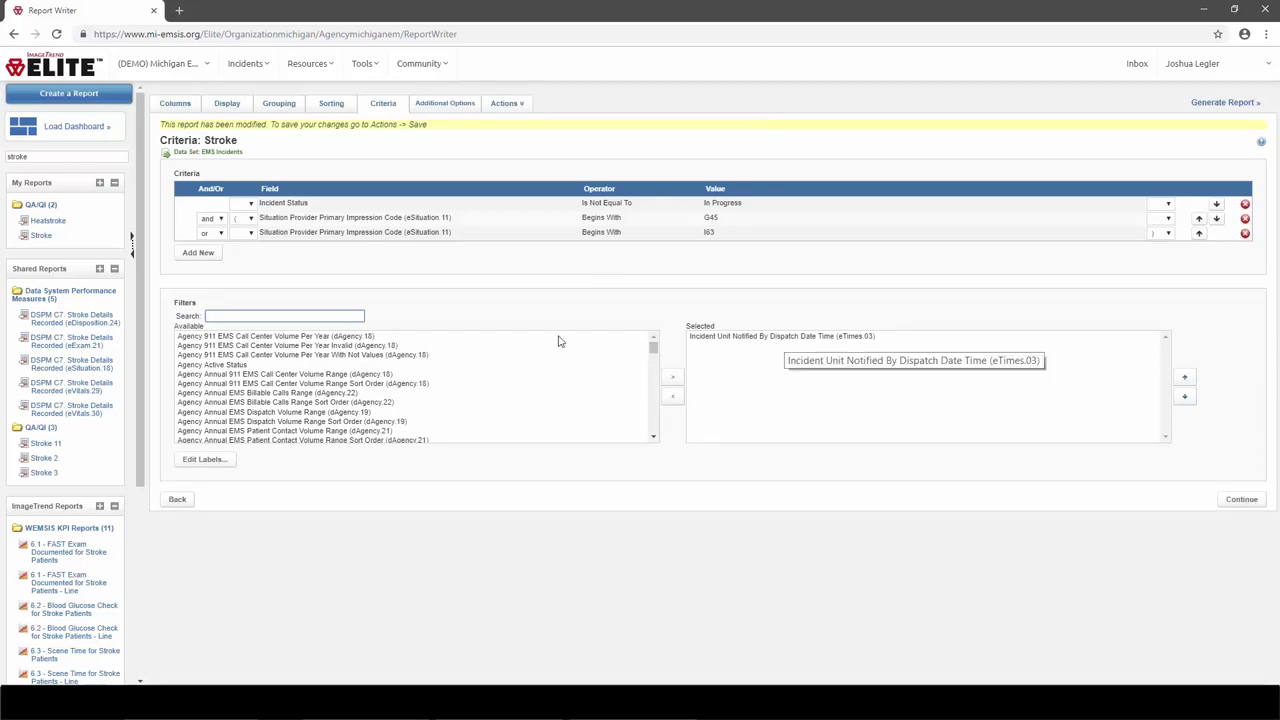
Step: Search 'region' and add Agency Region as a report filter, then return to Columns
left_click(348, 318)
type("region")
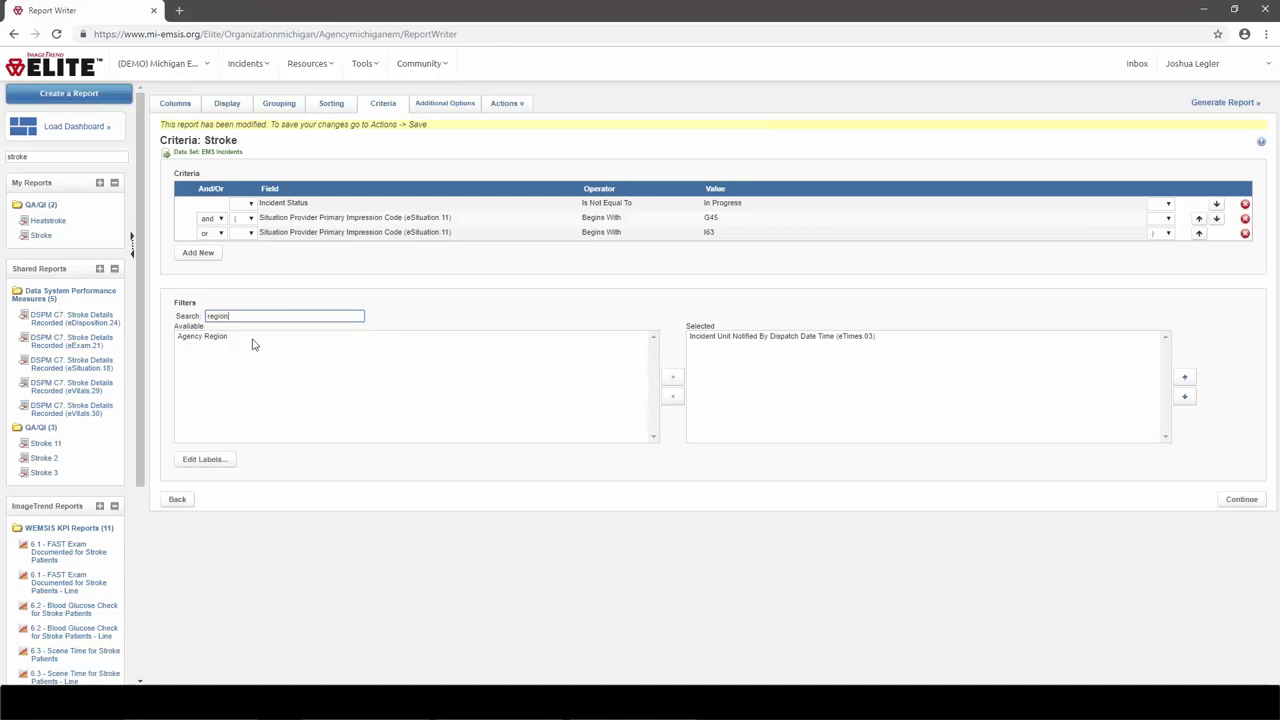
left_click(220, 338)
left_click(672, 377)
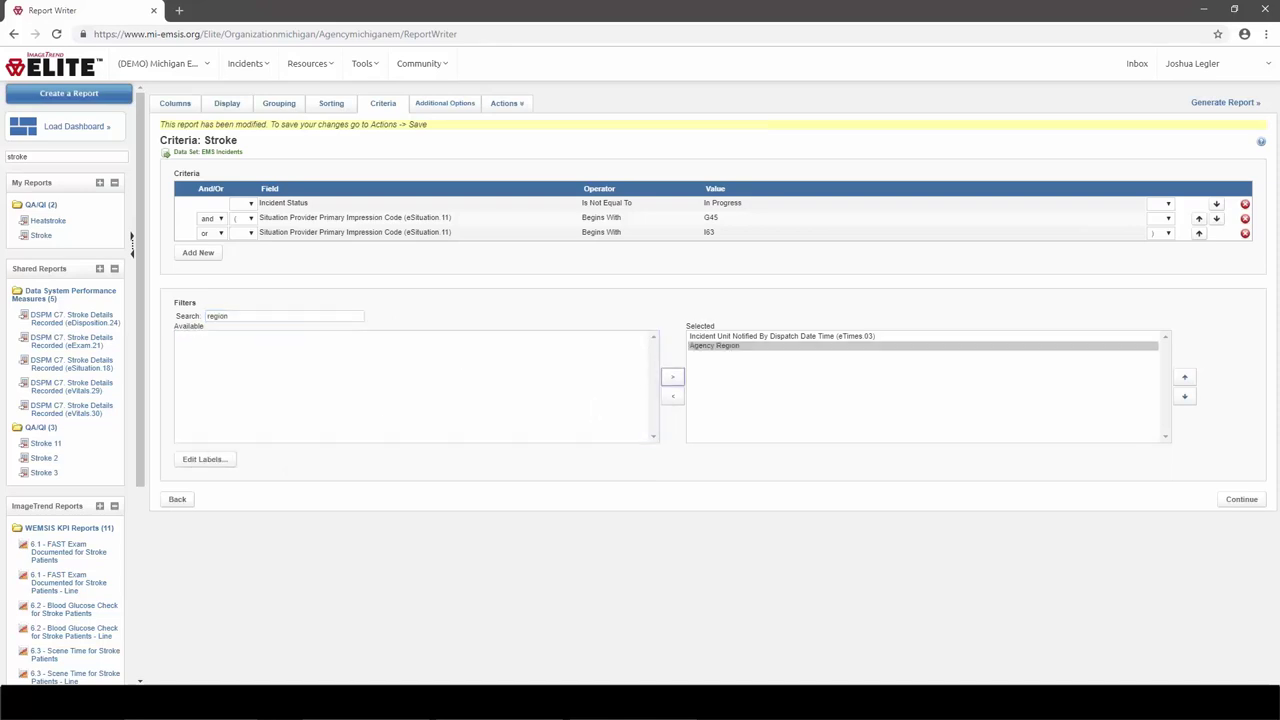
left_click(175, 104)
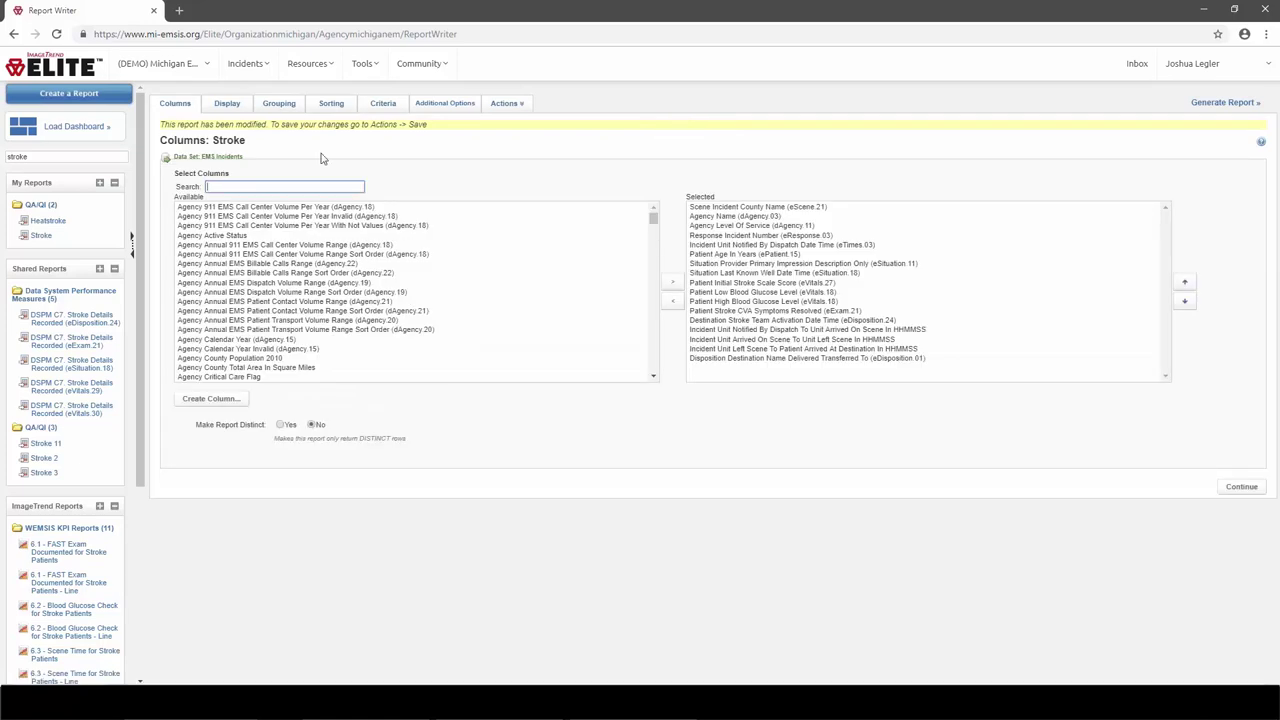
left_click(803, 210)
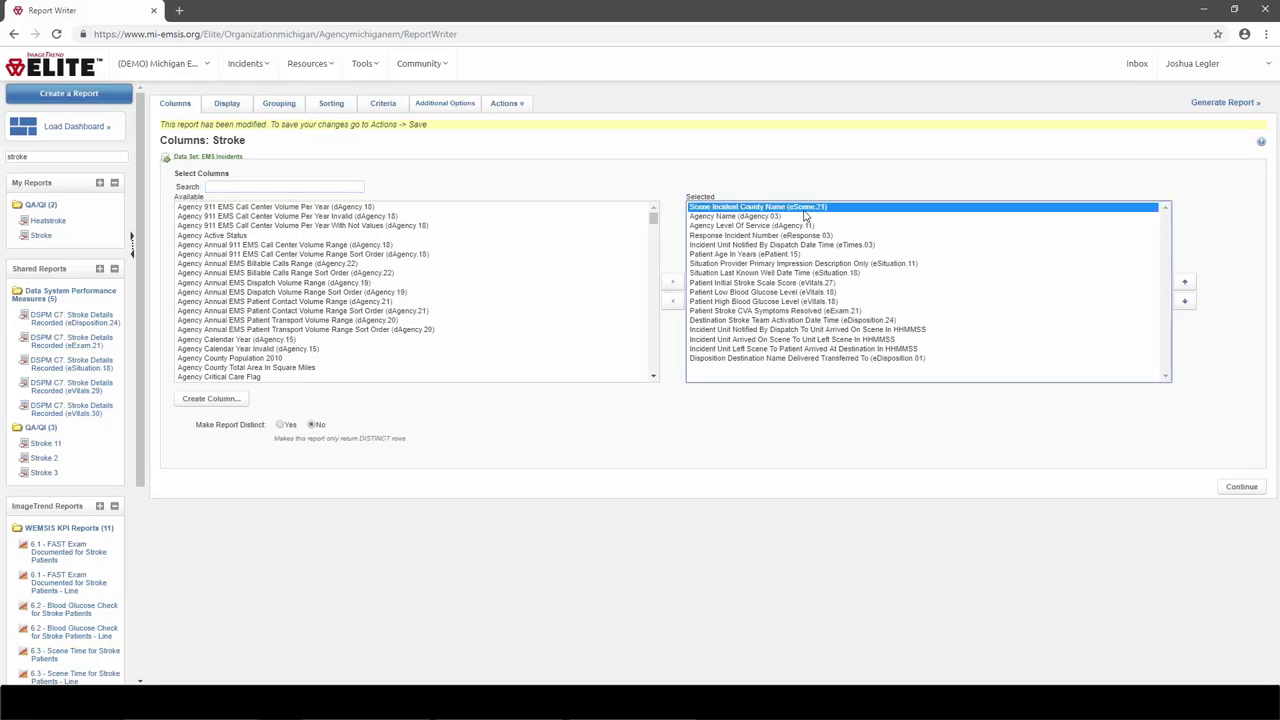
left_click(784, 218)
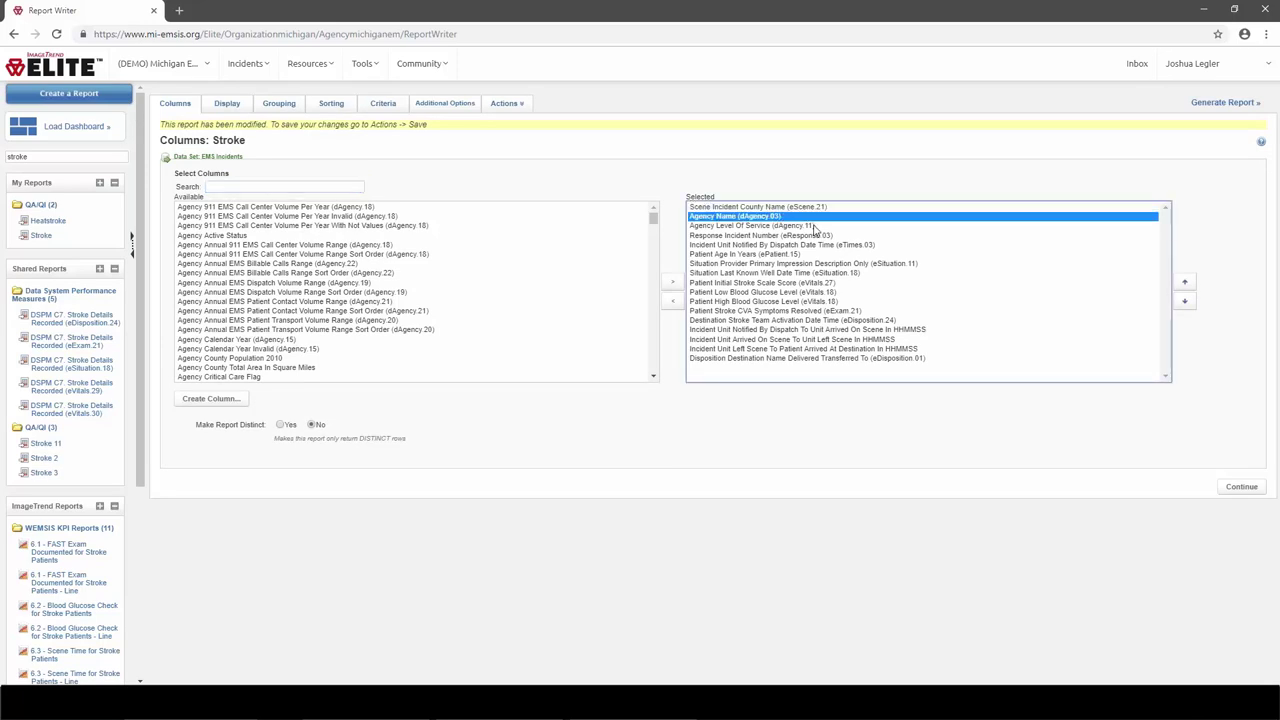
left_click(815, 226)
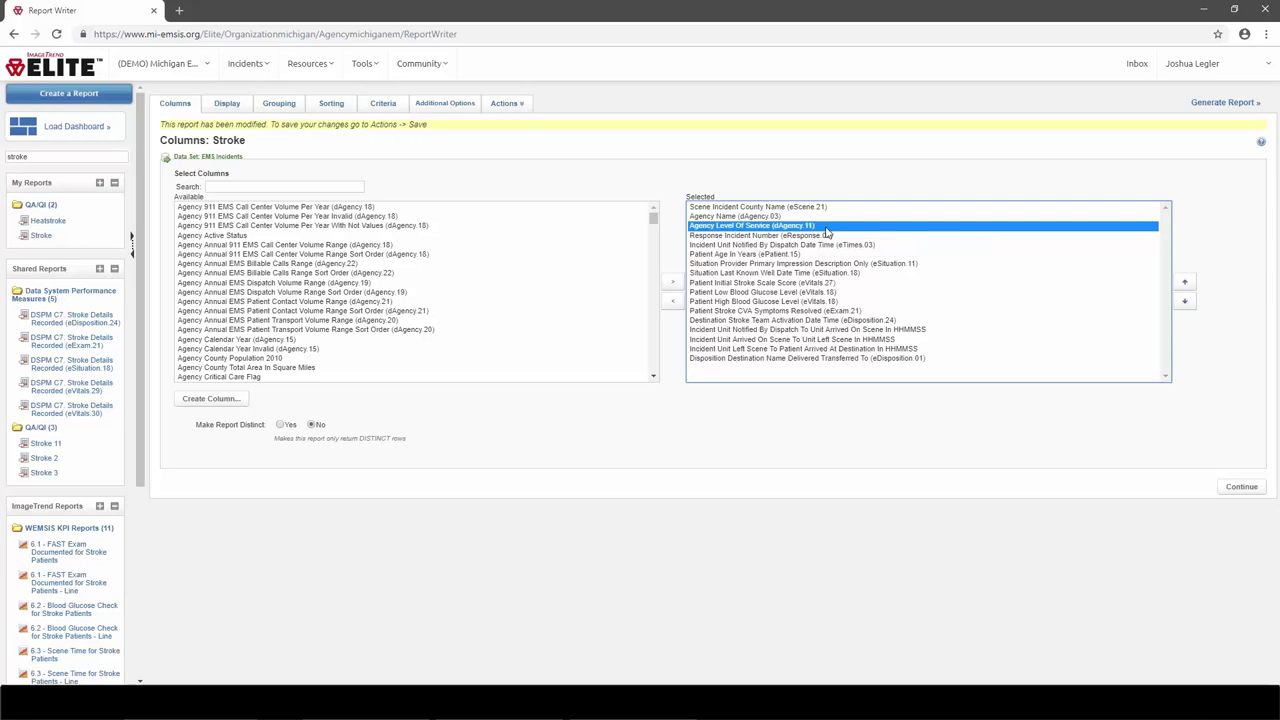
left_click(826, 234)
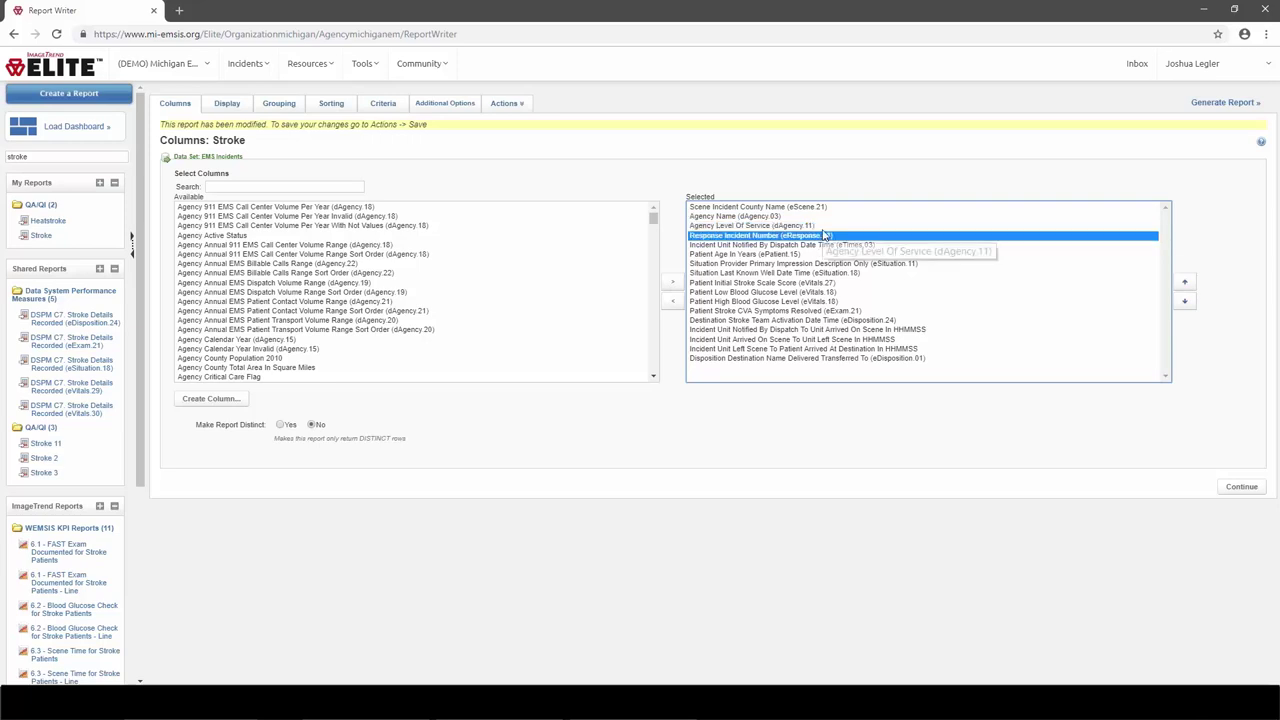
left_click(875, 245)
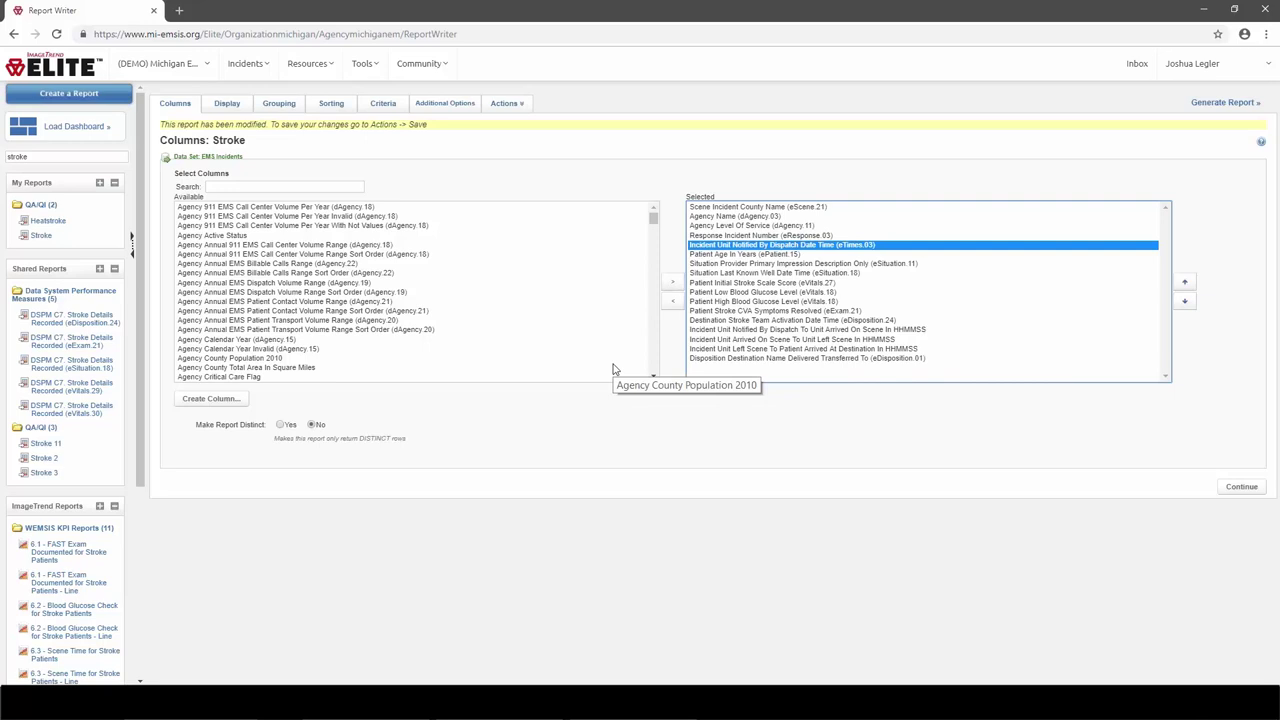
left_click(705, 273)
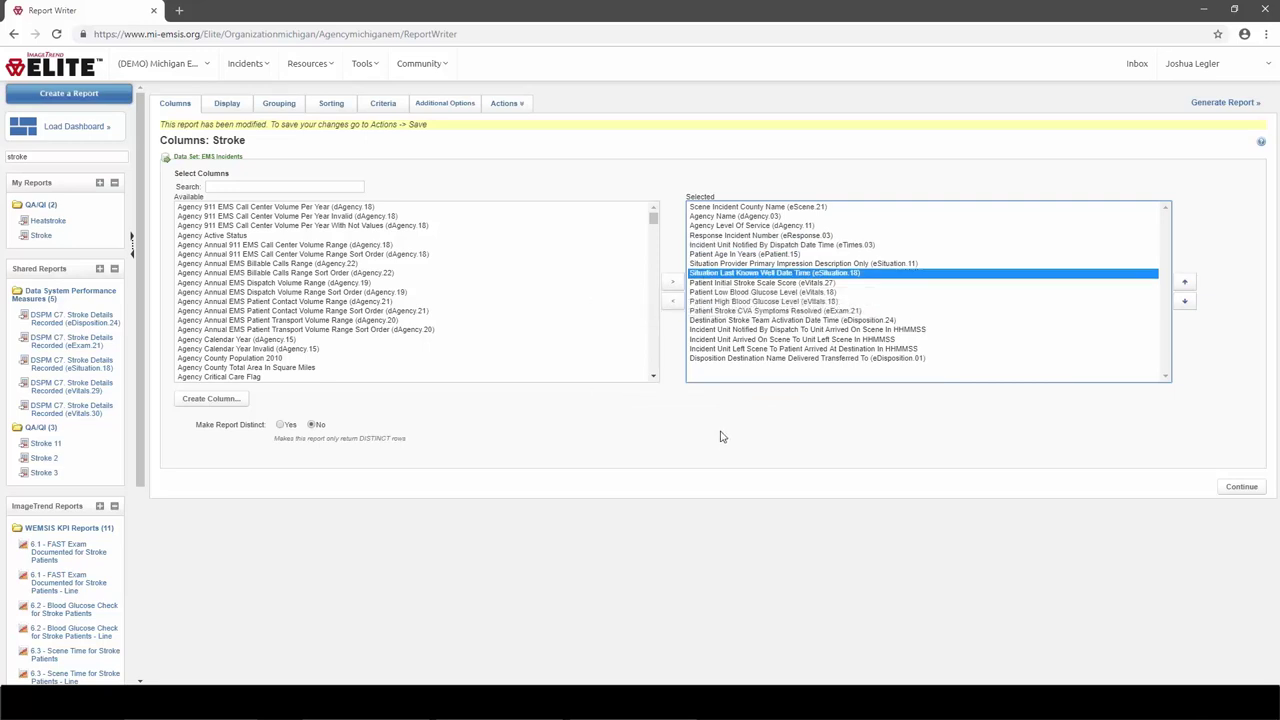
left_click(280, 187)
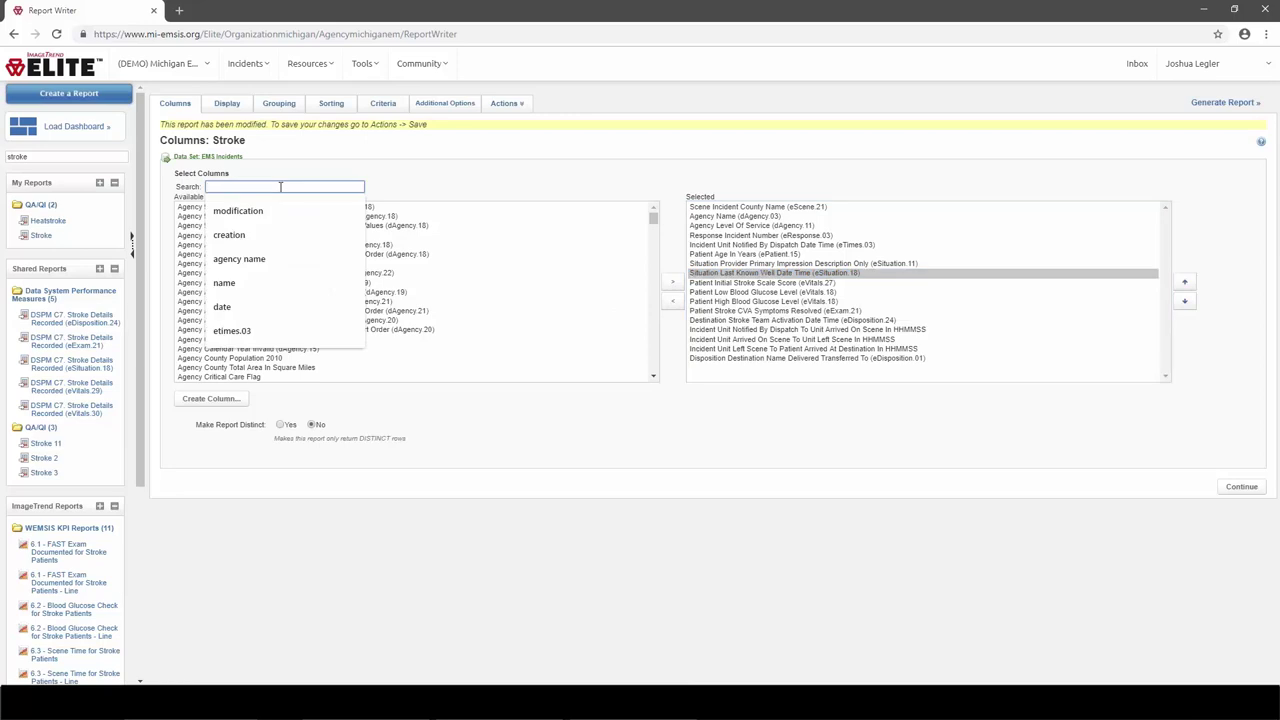
Step: Search 'last known' and add the Last Known Well To Patient Arrived At Destination In Minutes column
type("las")
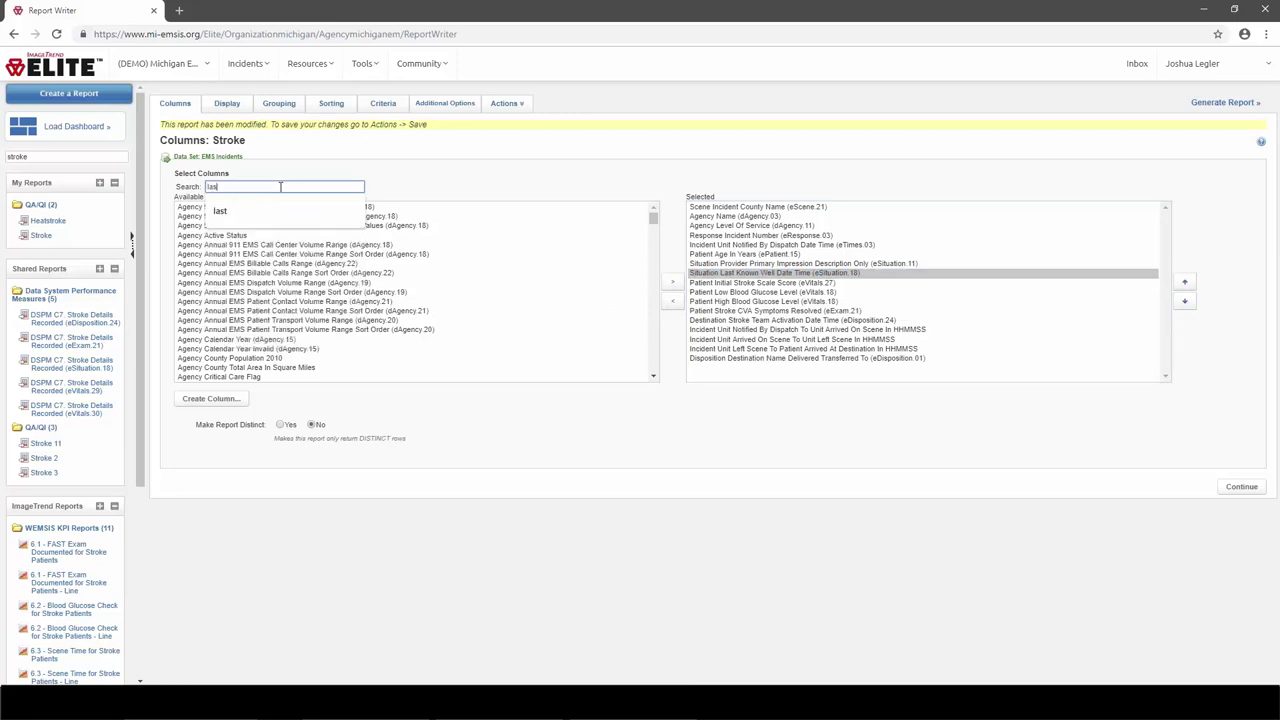
type("t known")
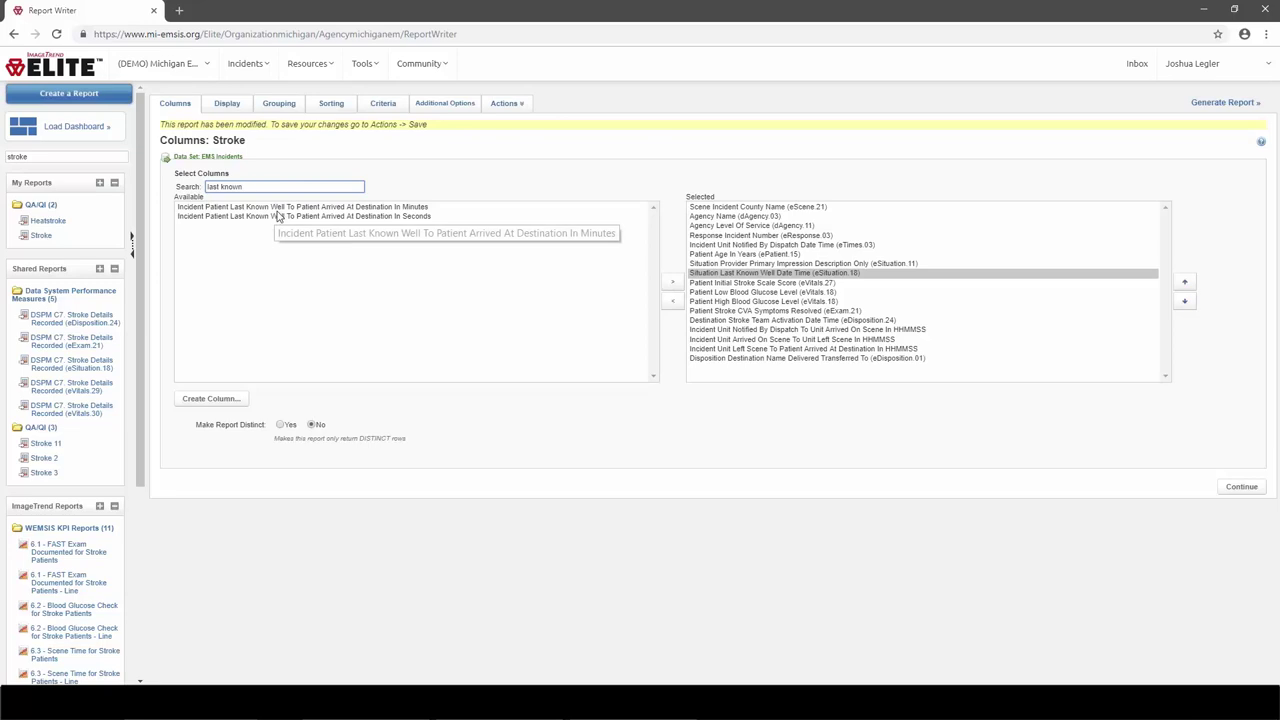
left_click(279, 207)
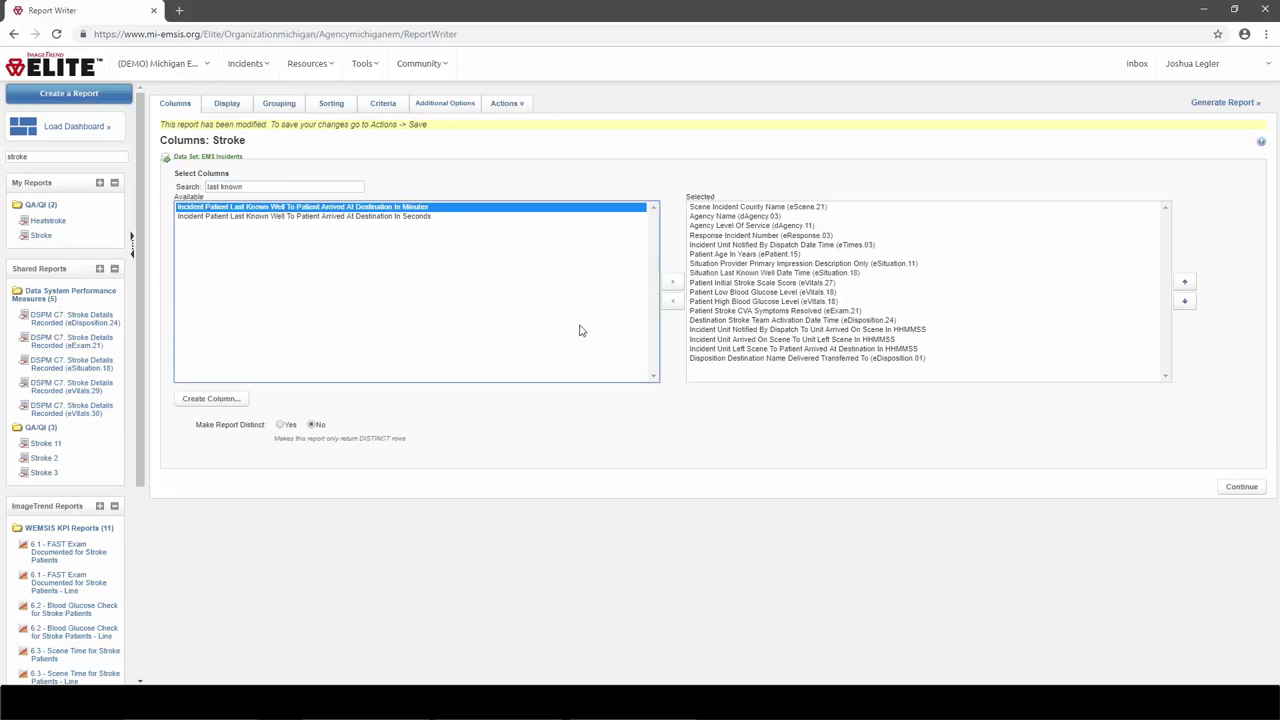
left_click(672, 290)
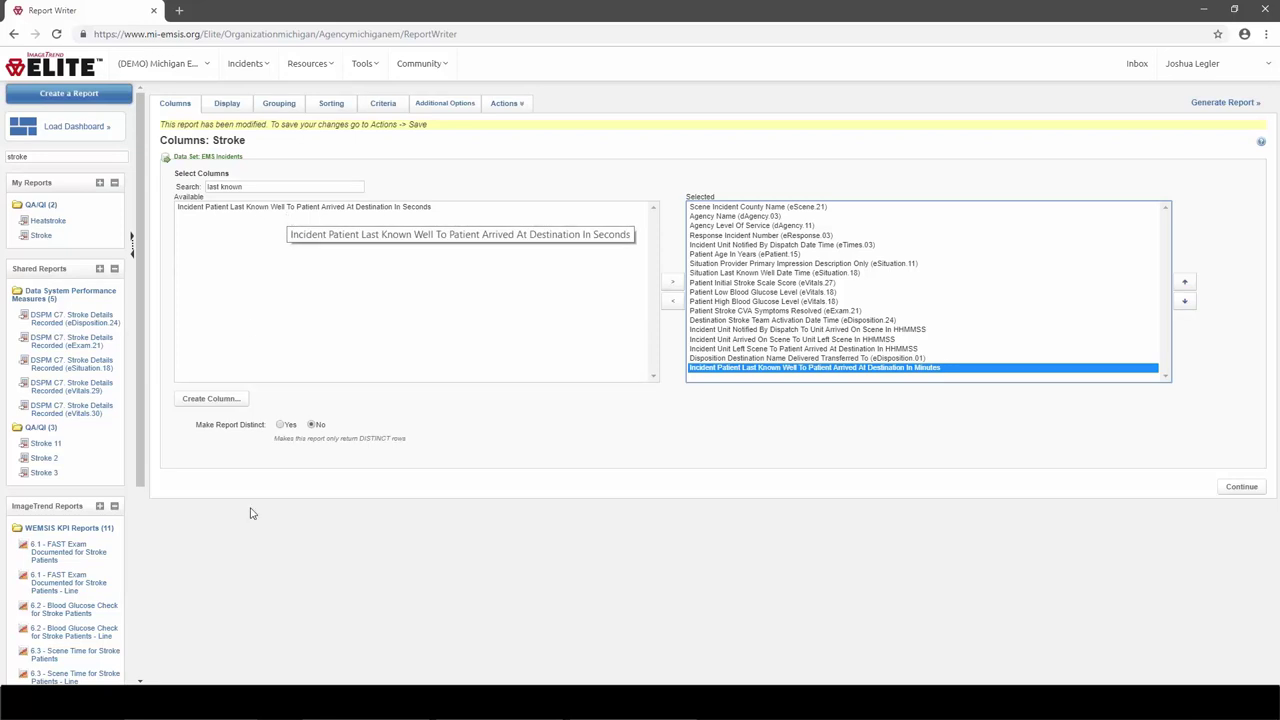
Step: Draft a Date Difference custom column in Minutes, cancel it, and generate the report
left_click(213, 400)
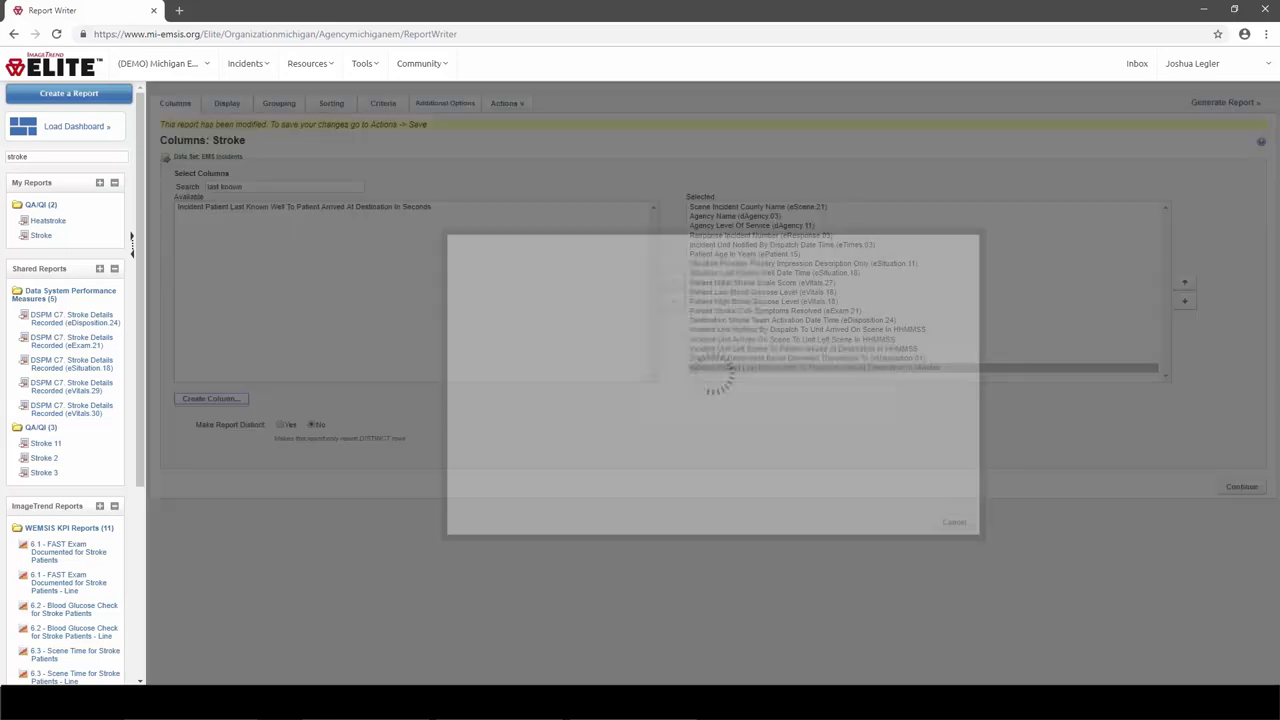
left_click(548, 268)
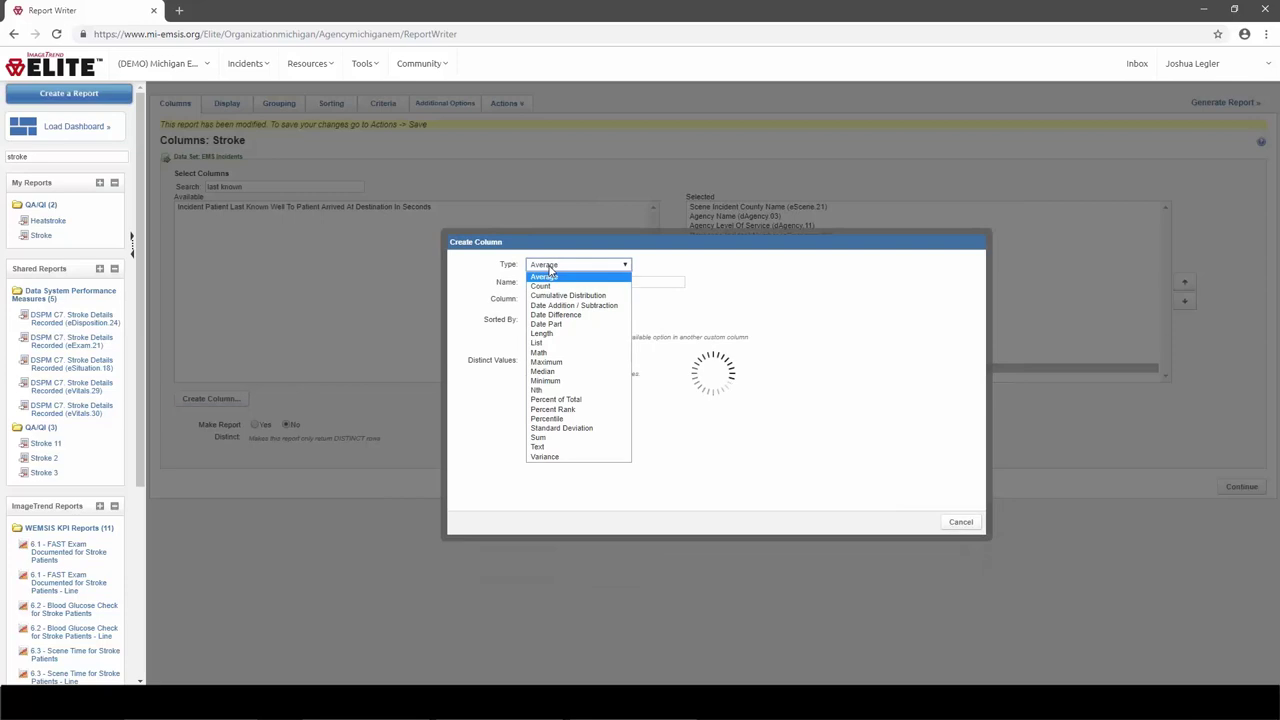
left_click(556, 315)
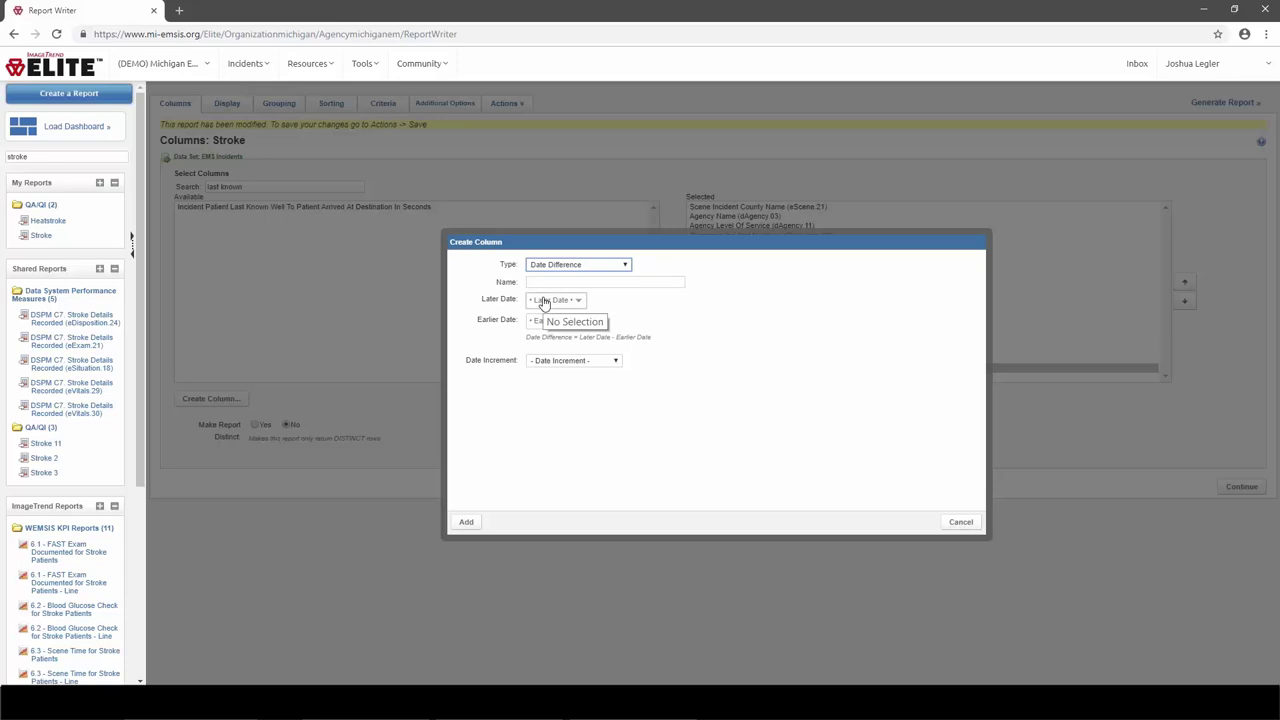
left_click(600, 361)
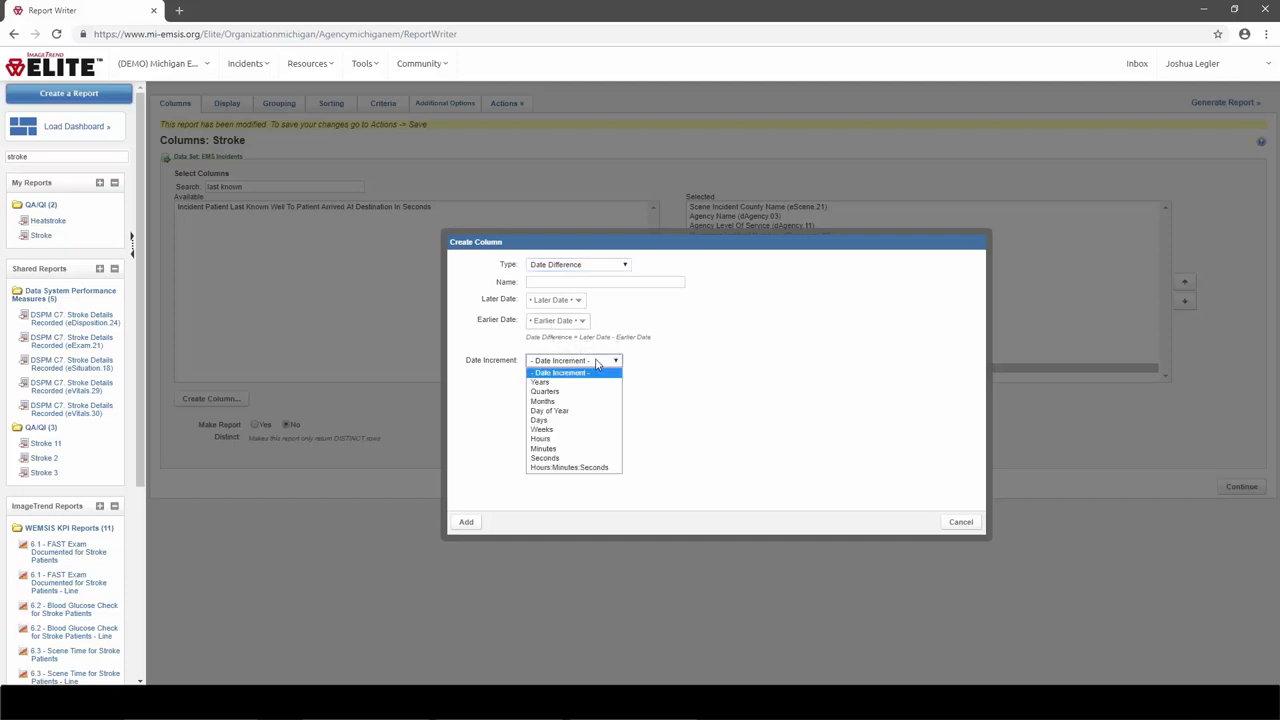
left_click(584, 449)
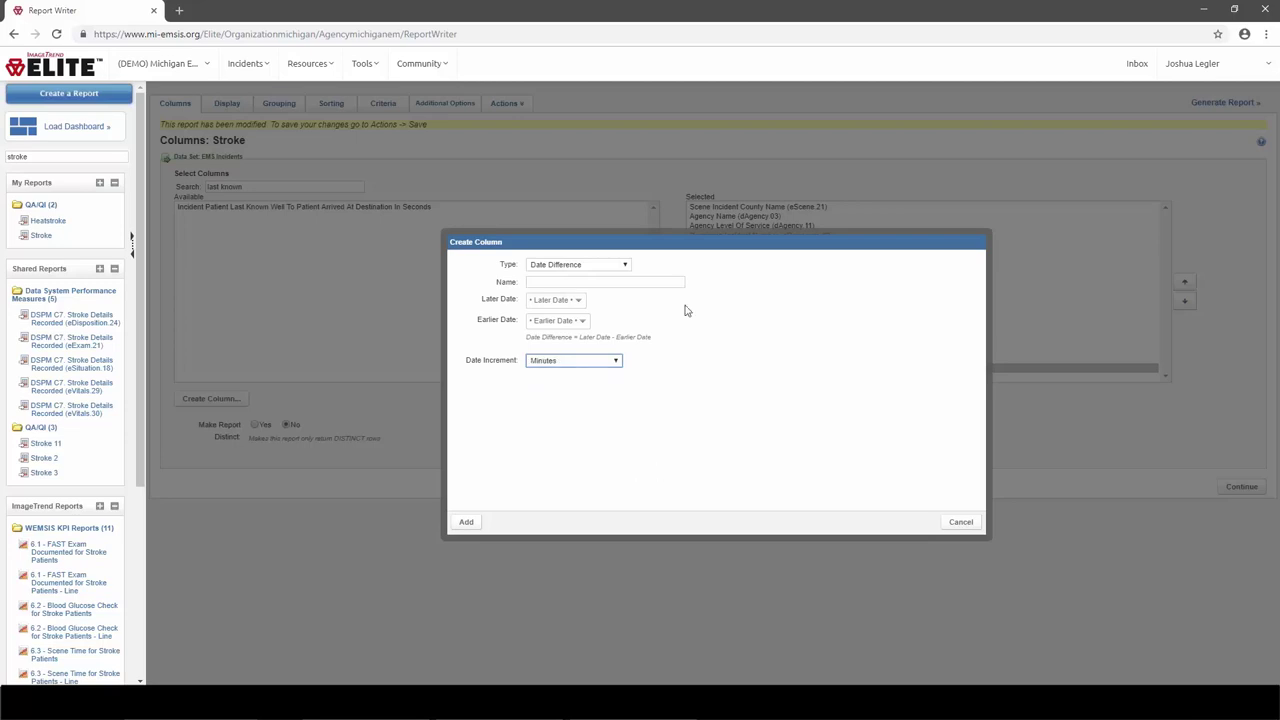
left_click(958, 522)
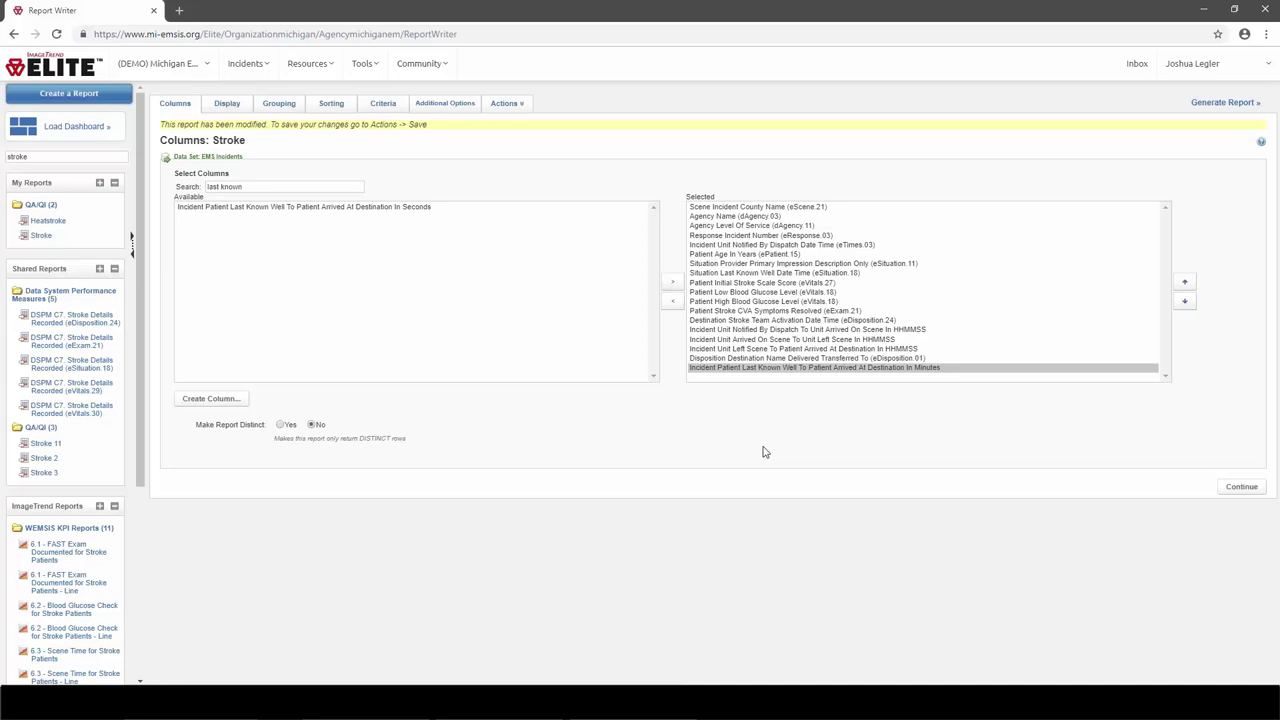
left_click(1221, 106)
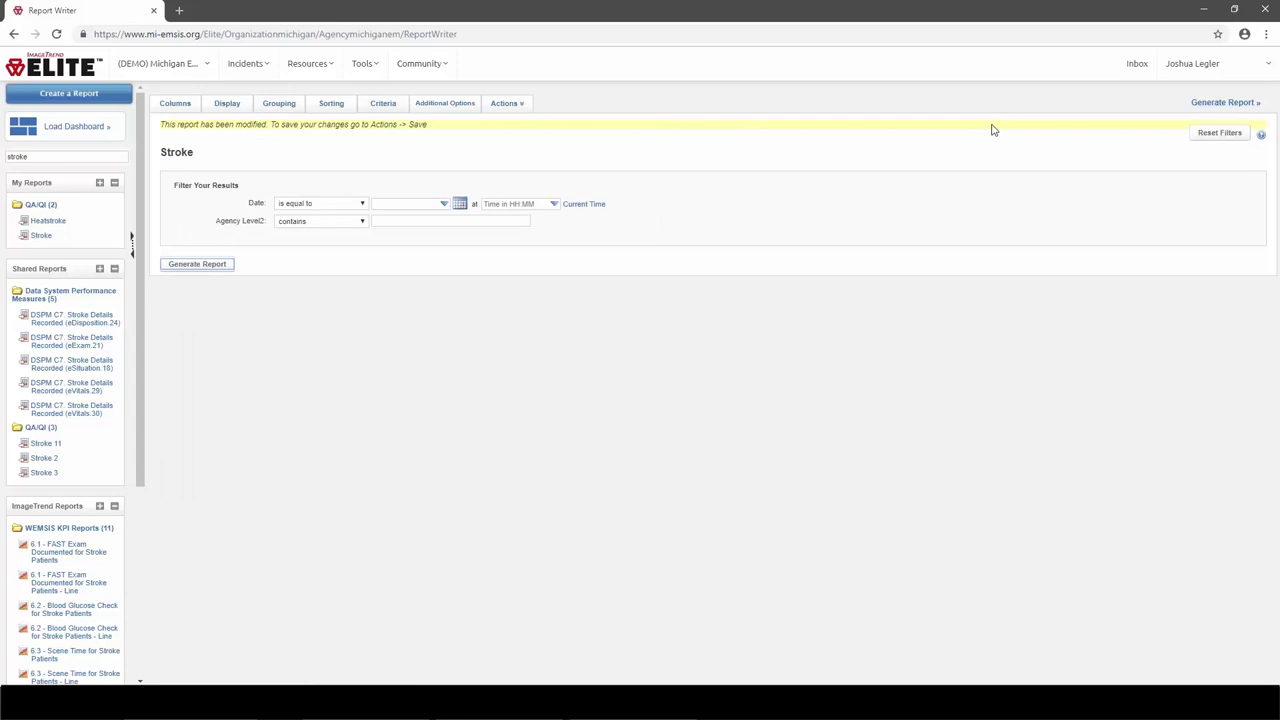
Step: Filter Agency Level2 to equal Region 8 and Date to Last Month, then generate the report
left_click(320, 222)
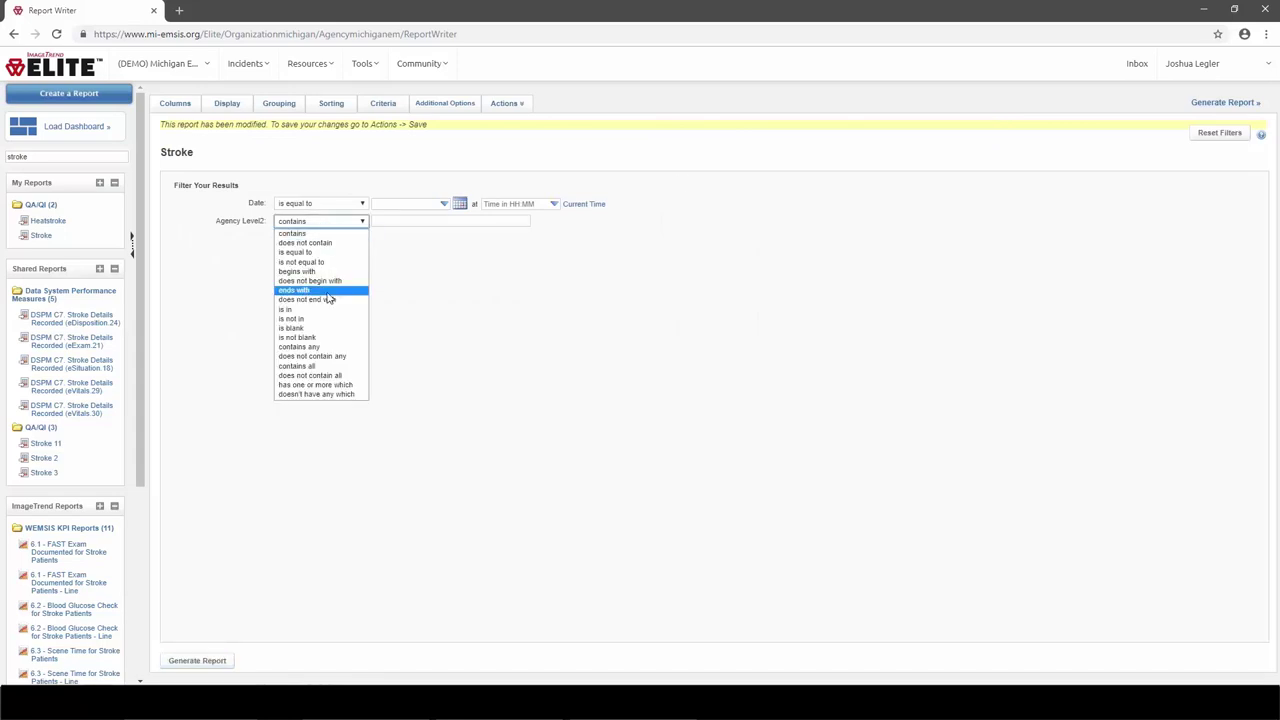
left_click(329, 253)
left_click(403, 230)
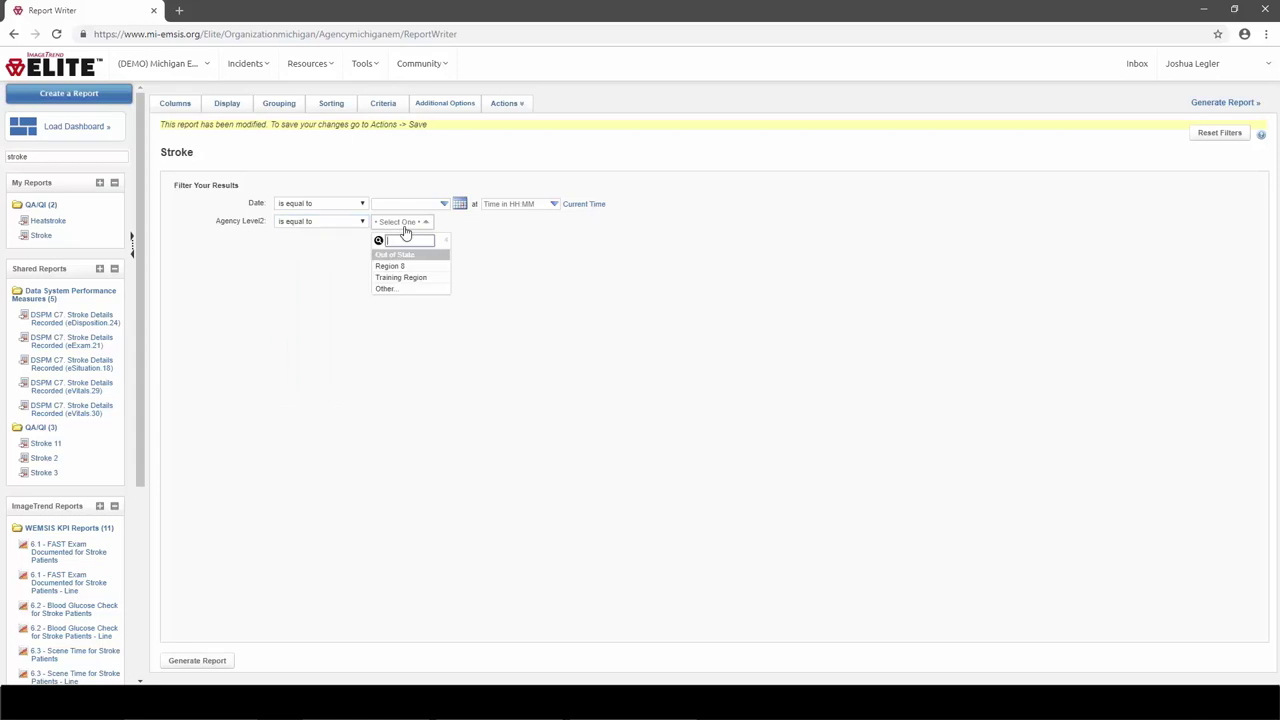
left_click(400, 267)
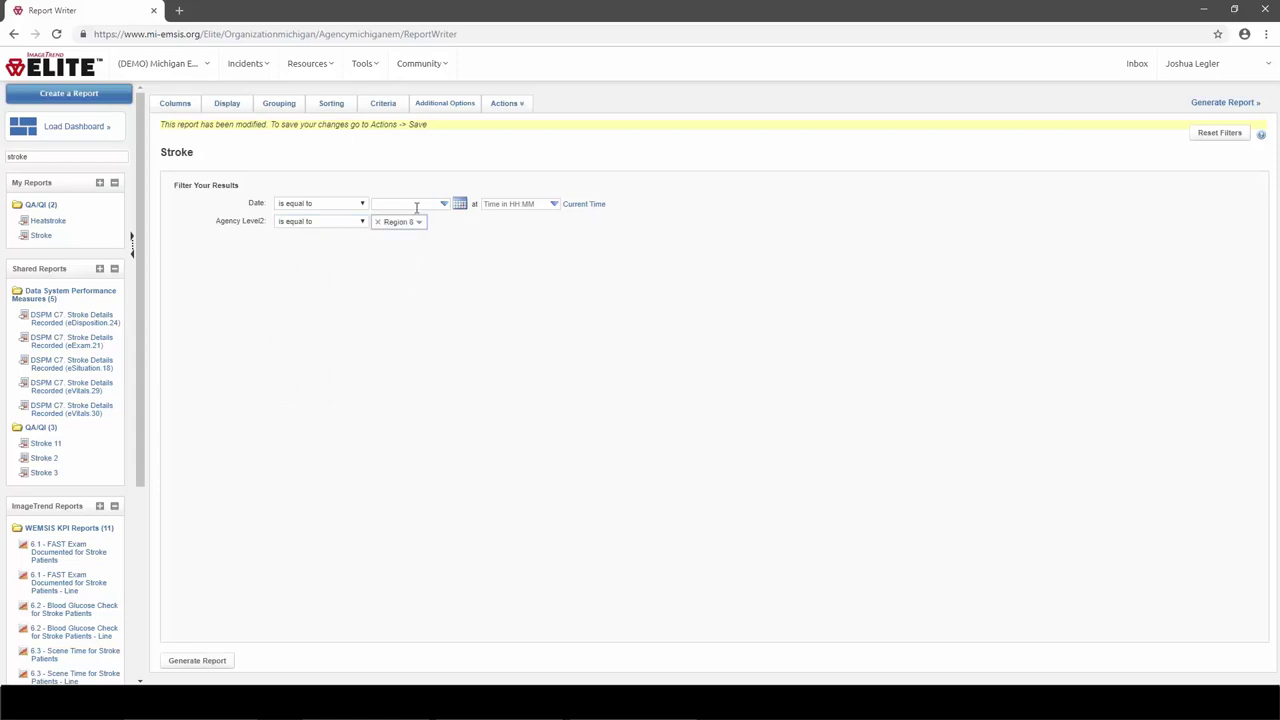
left_click(415, 205)
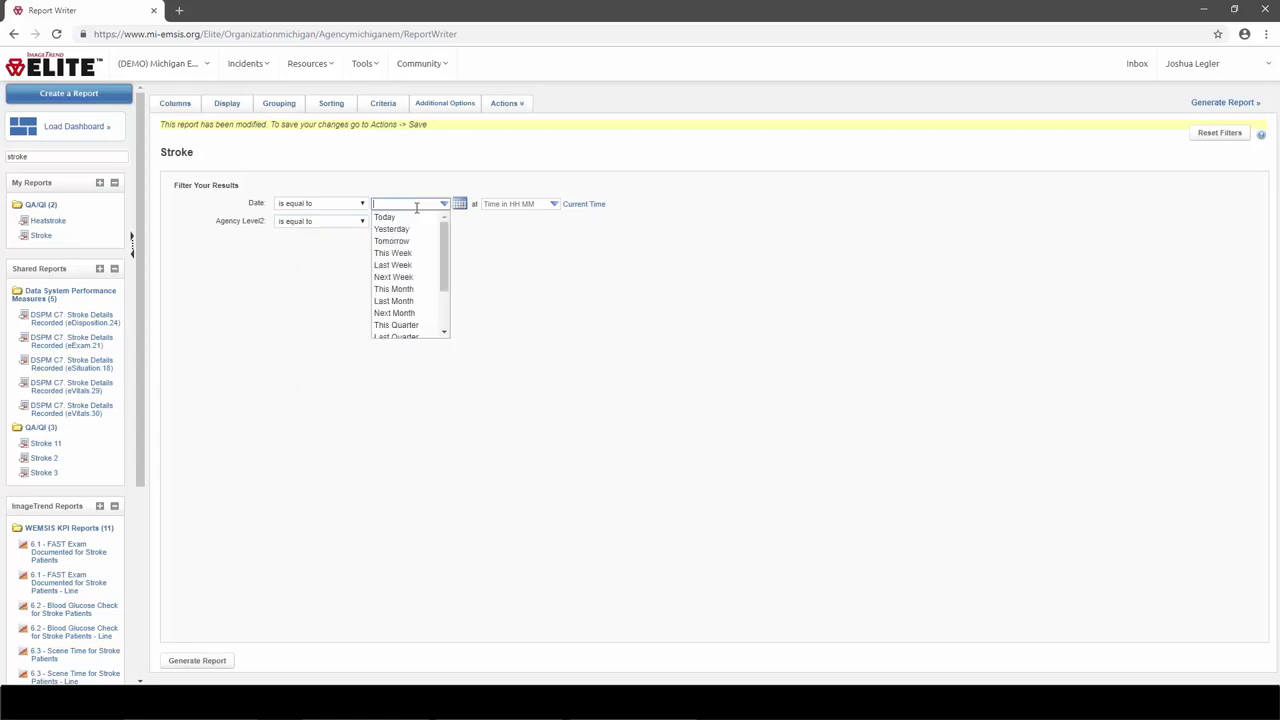
left_click(417, 303)
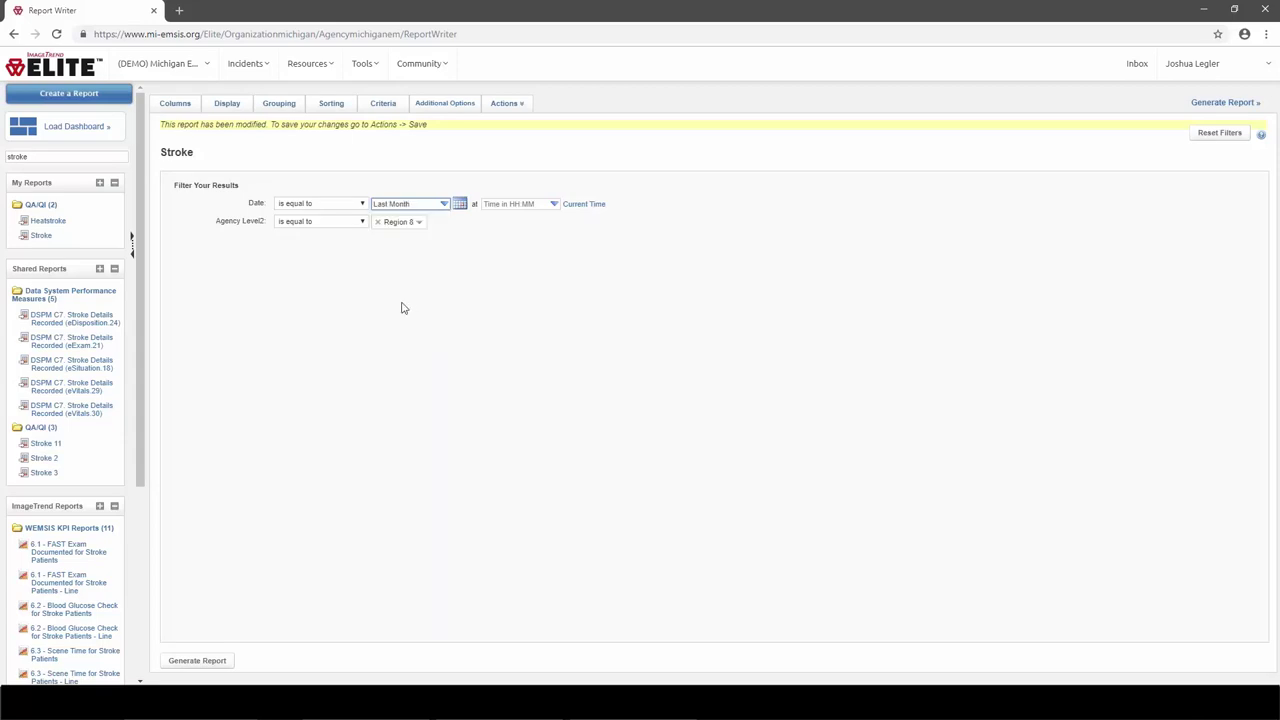
left_click(224, 665)
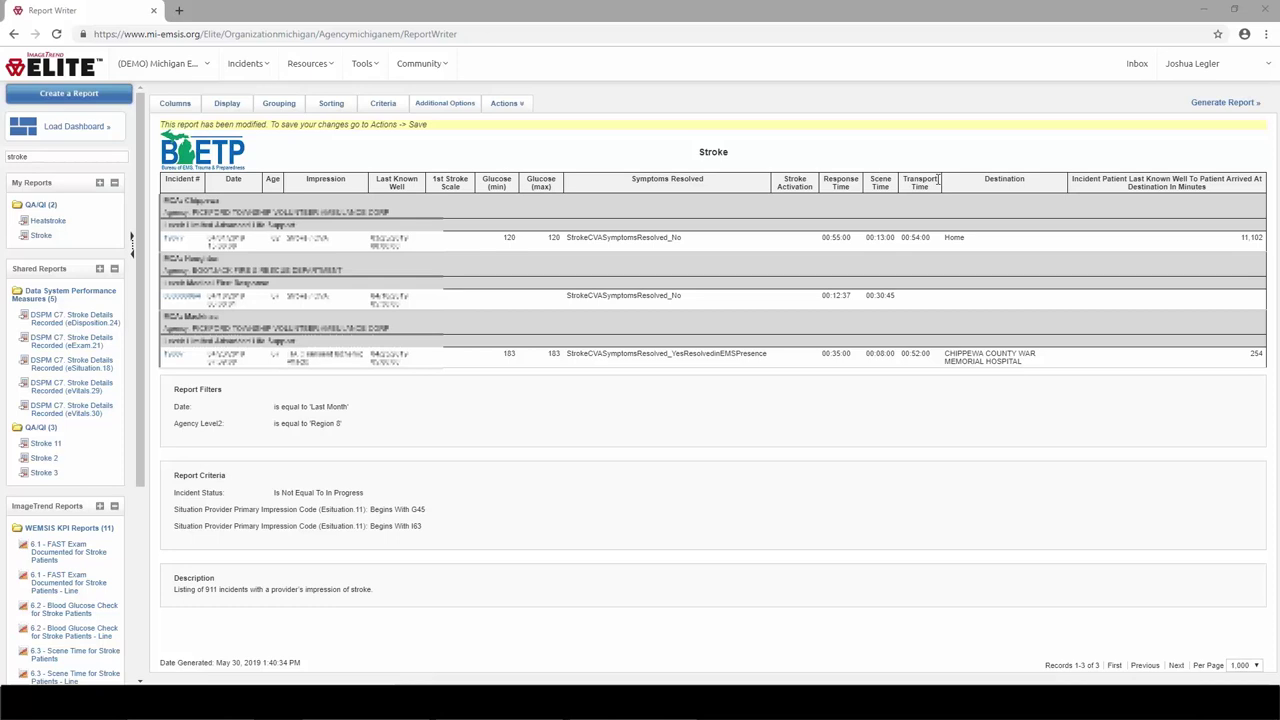
Step: Highlight the long last column header in the three-incident results, then clear the highlight
left_click_drag(1076, 182, 1208, 187)
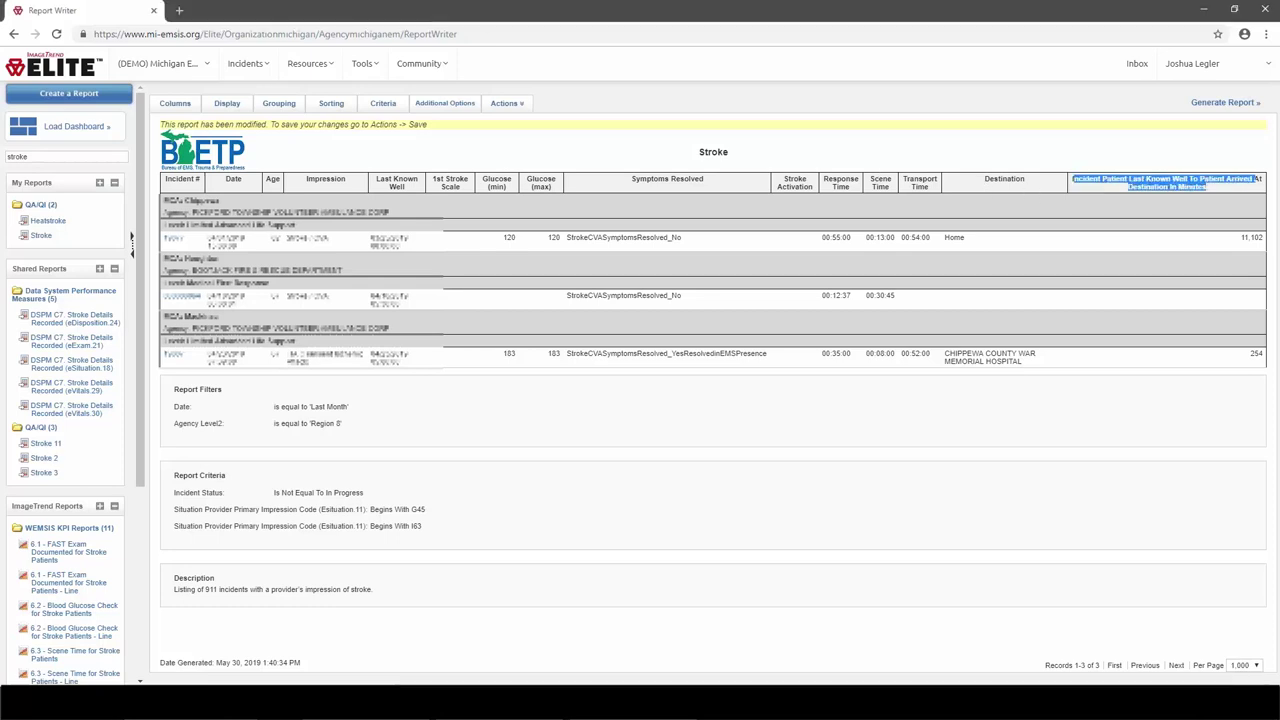
left_click(1257, 178)
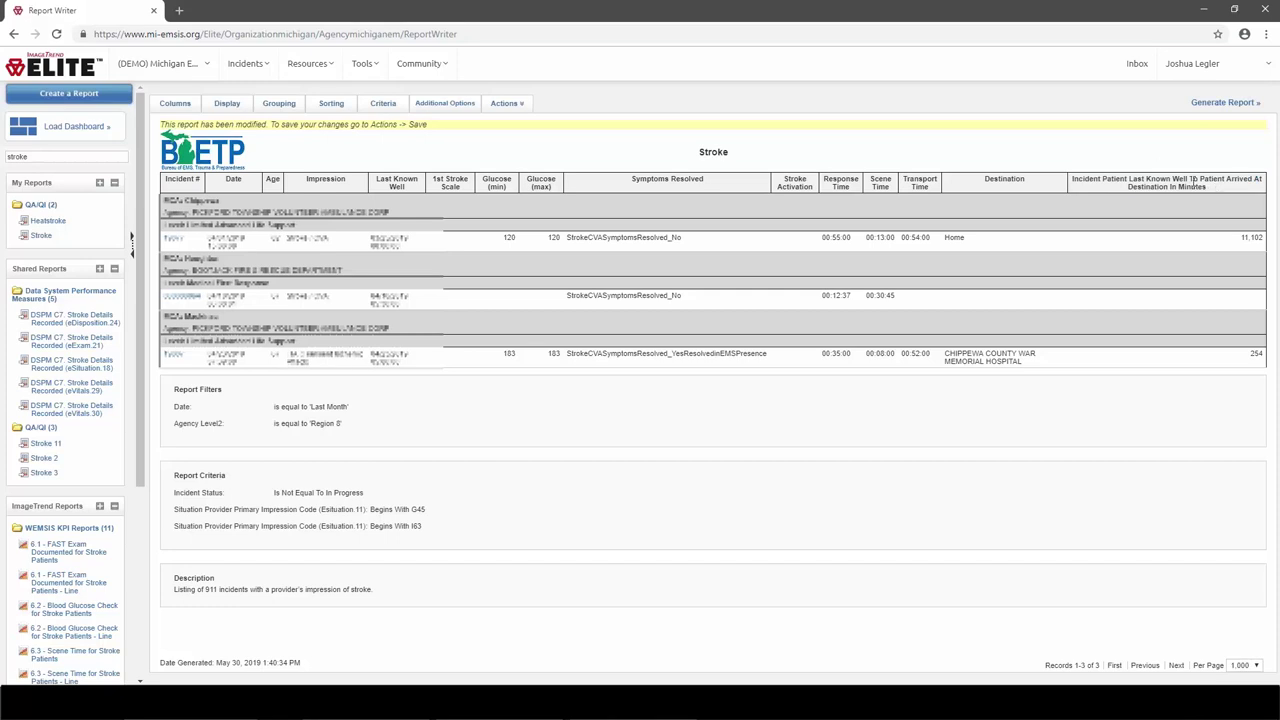
Step: On the Display tab, relabel column 18 as 'Minutes from LKW to Destination Arrival'
left_click(227, 104)
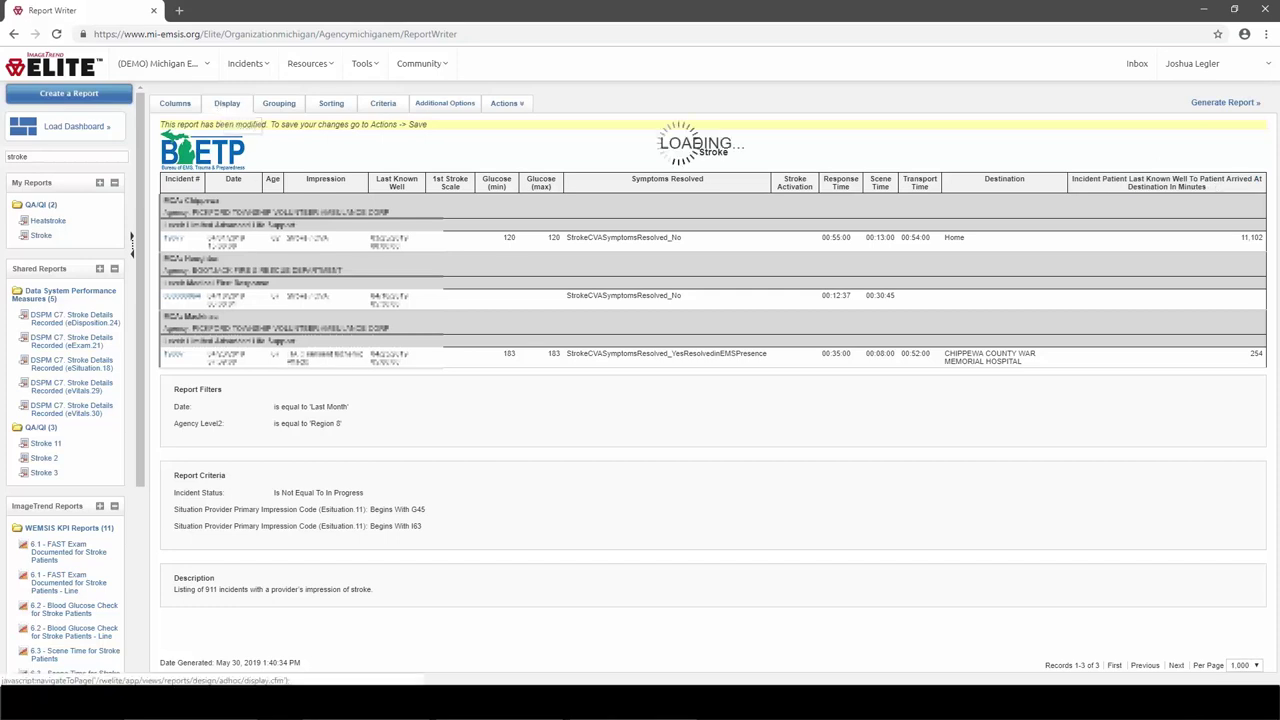
scroll(820, 146, "down", 1)
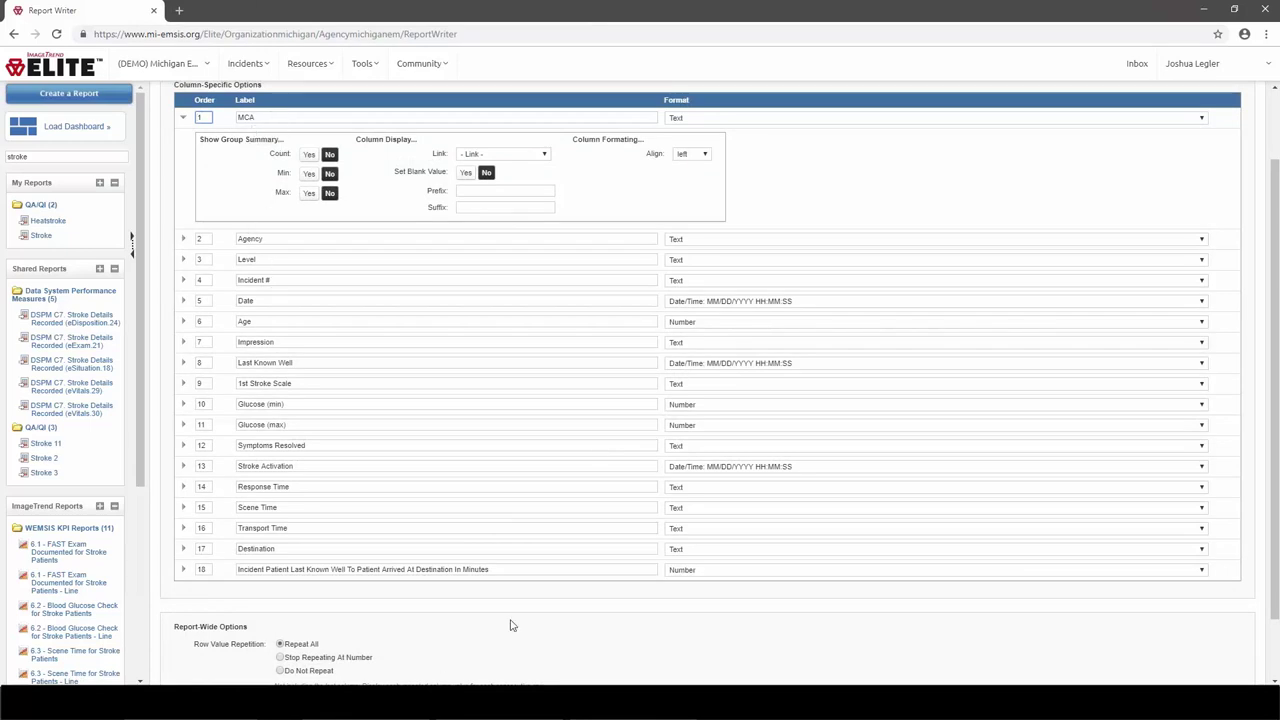
left_click_drag(517, 570, 232, 572)
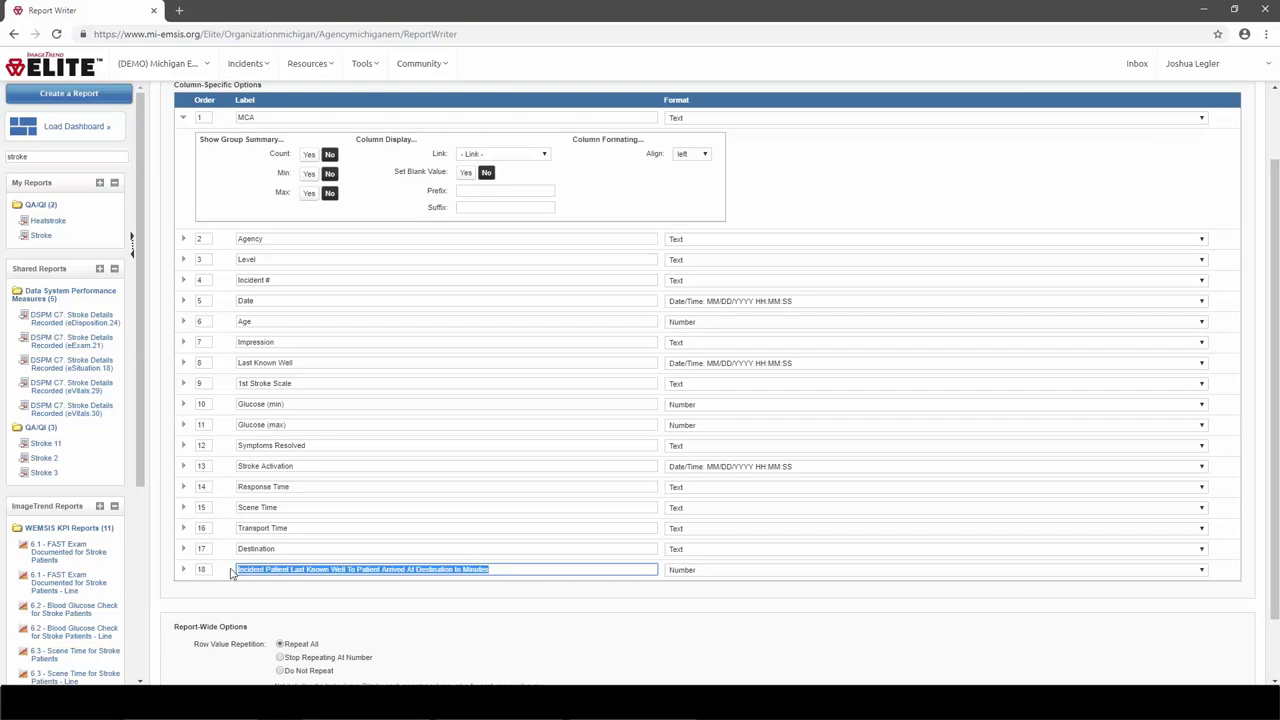
type("Minutes from")
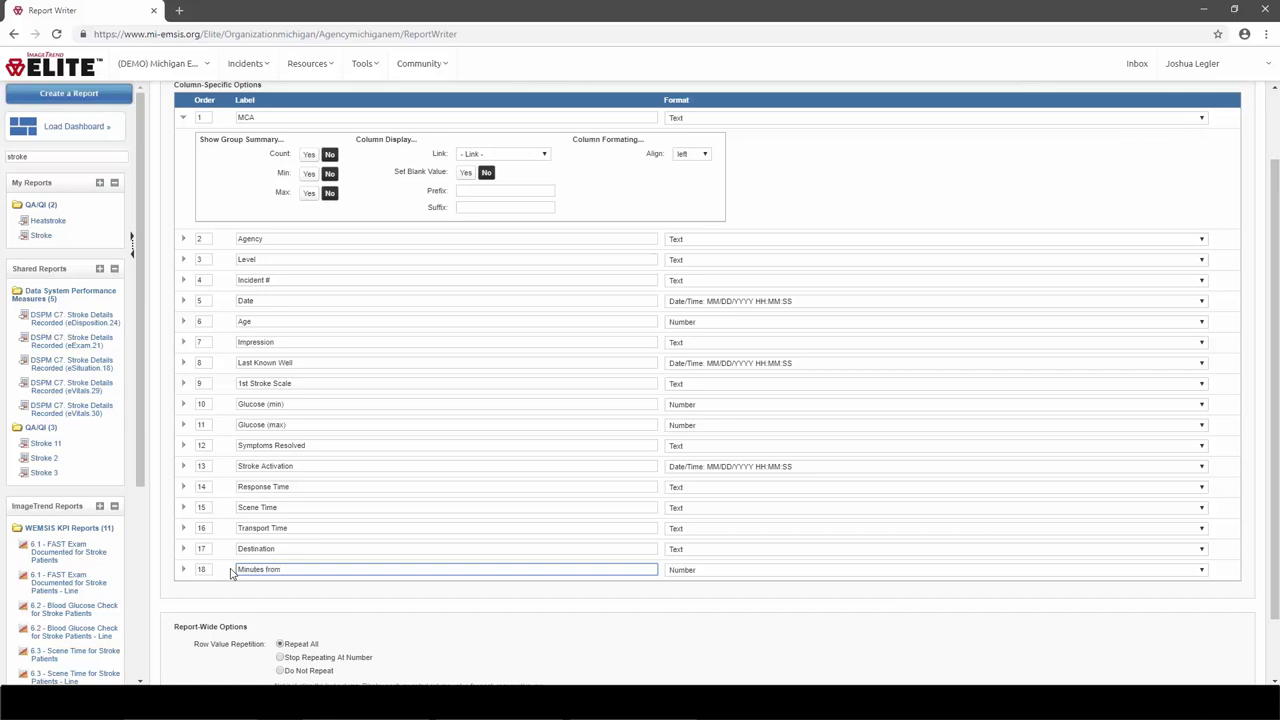
type(" LKW to Destination Arrival")
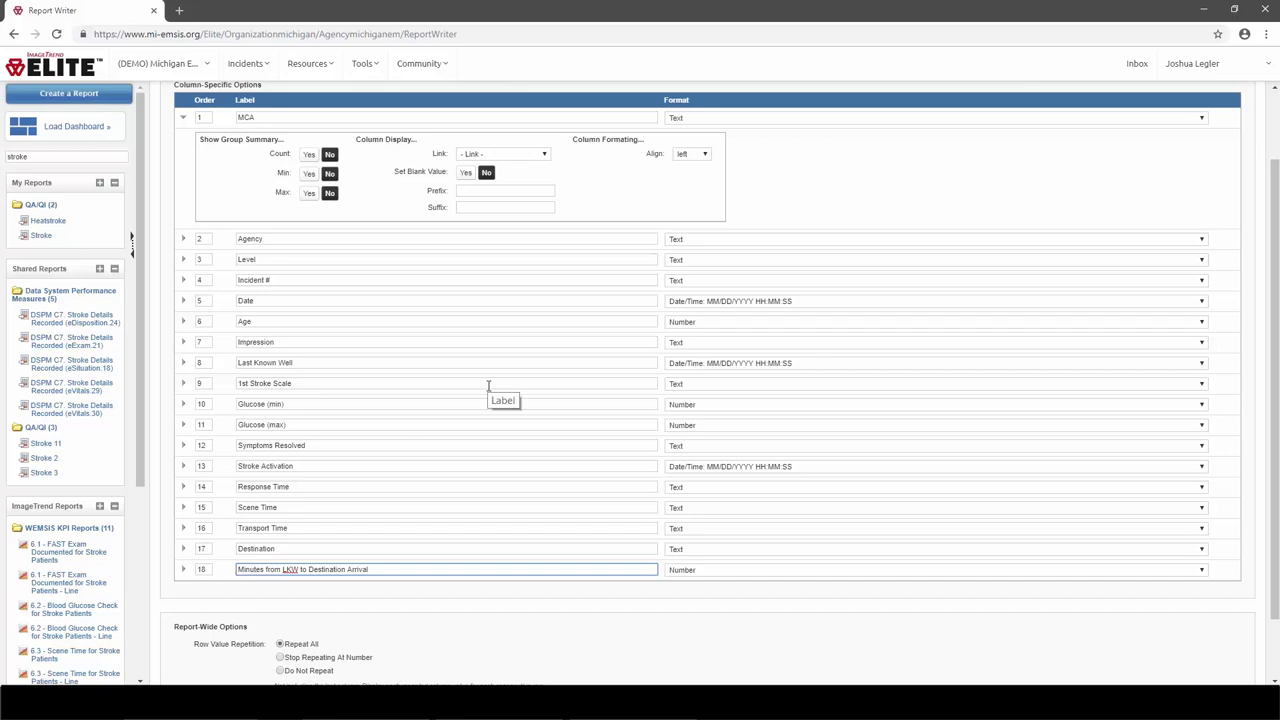
scroll(488, 385, "up", 2)
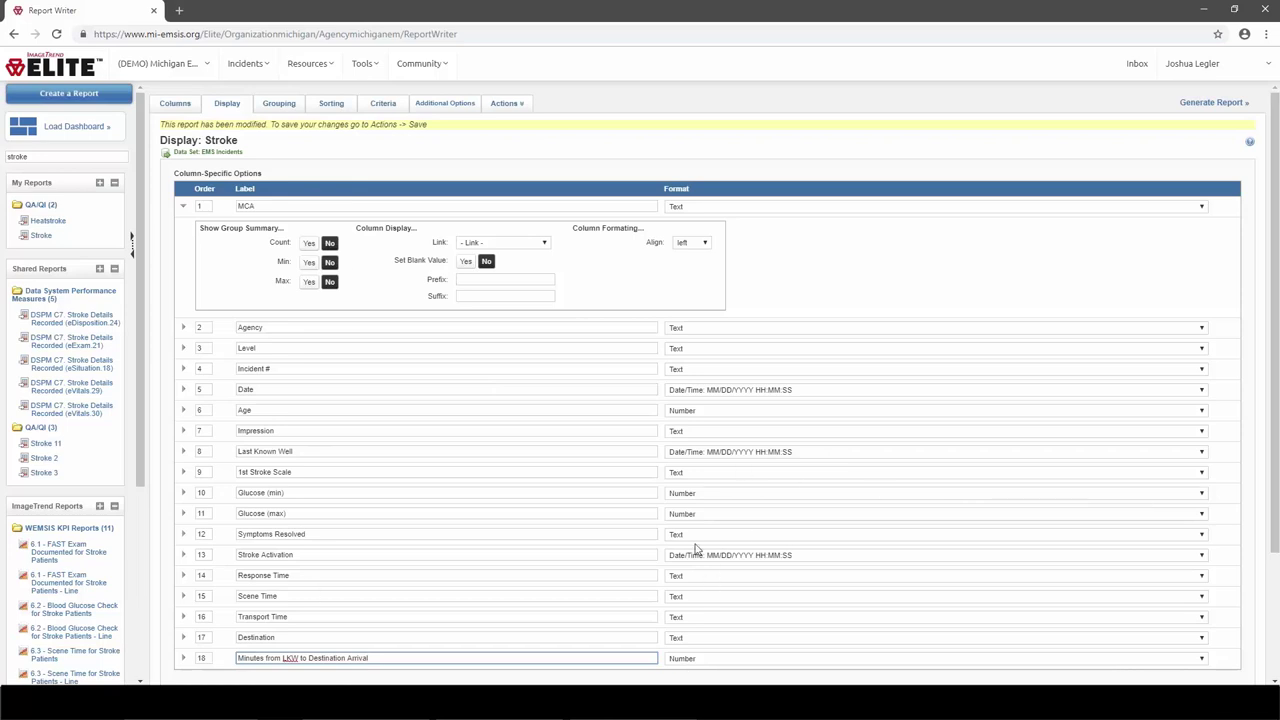
Step: Check the formats of Stroke Activation and column 18, keeping Number format with a 0-digit scale
left_click(1202, 556)
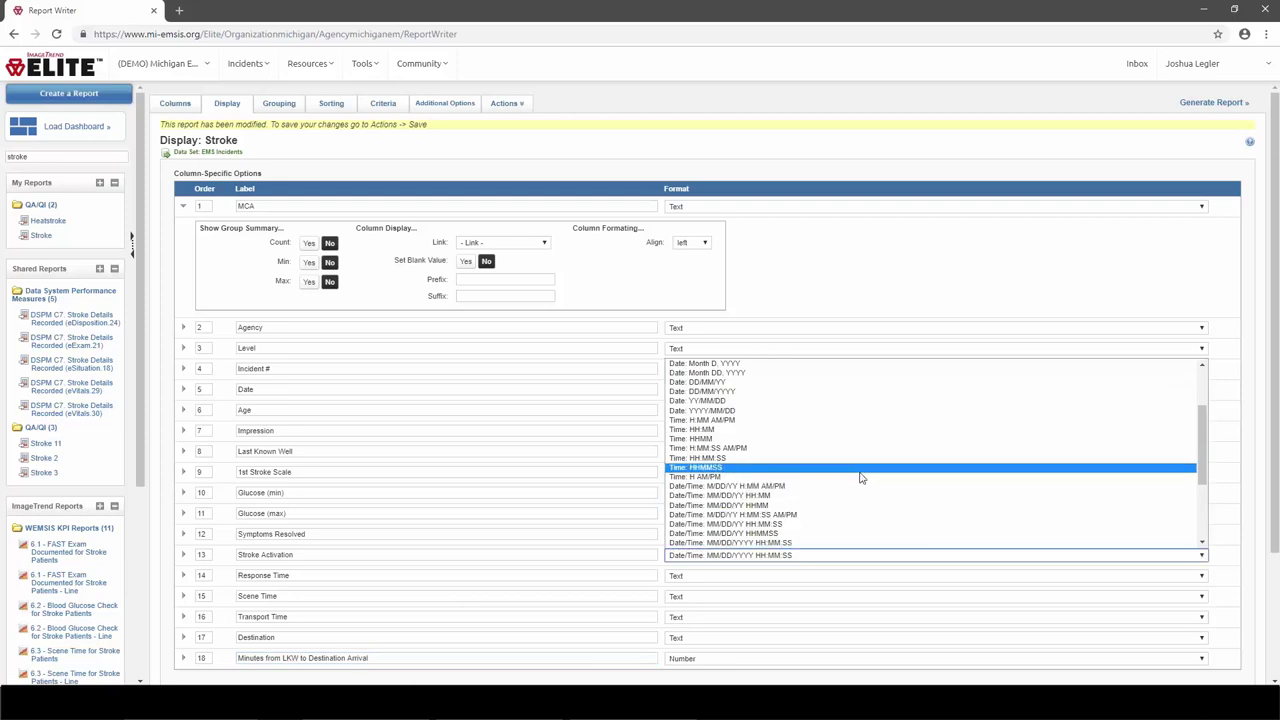
left_click(1216, 667)
left_click(1203, 660)
left_click(1203, 660)
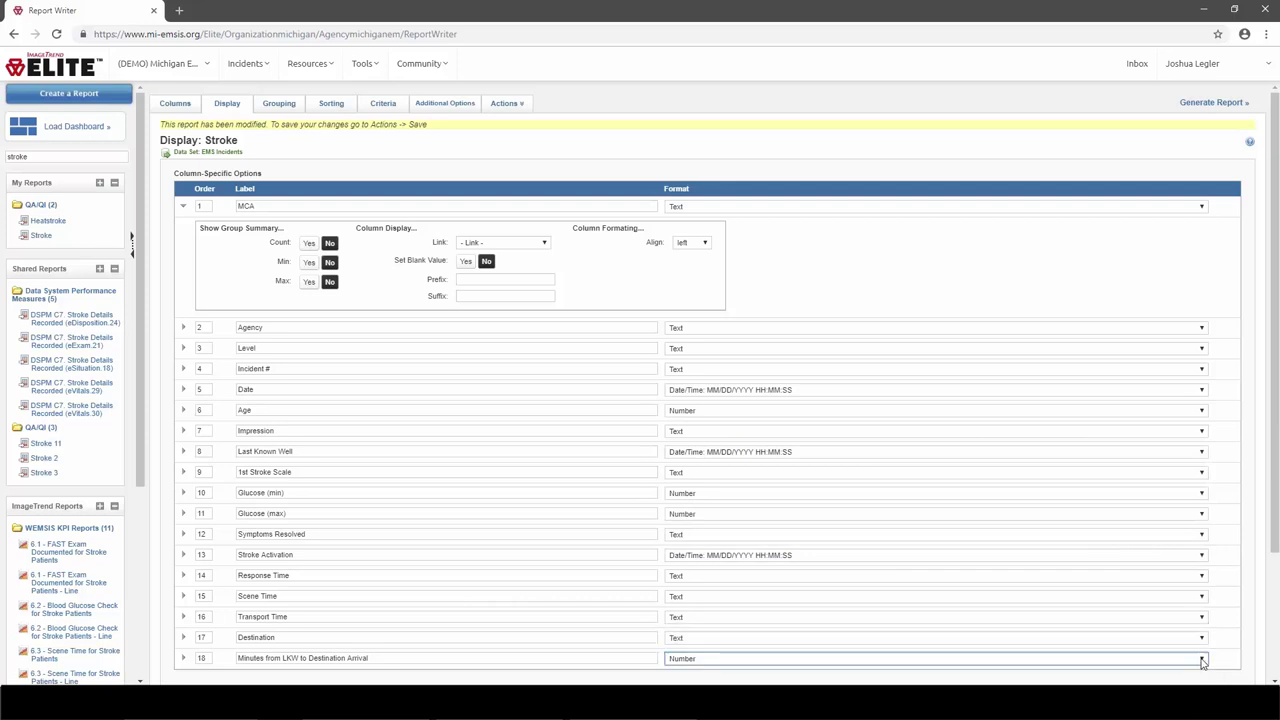
left_click(184, 658)
left_click(709, 523)
left_click(709, 523)
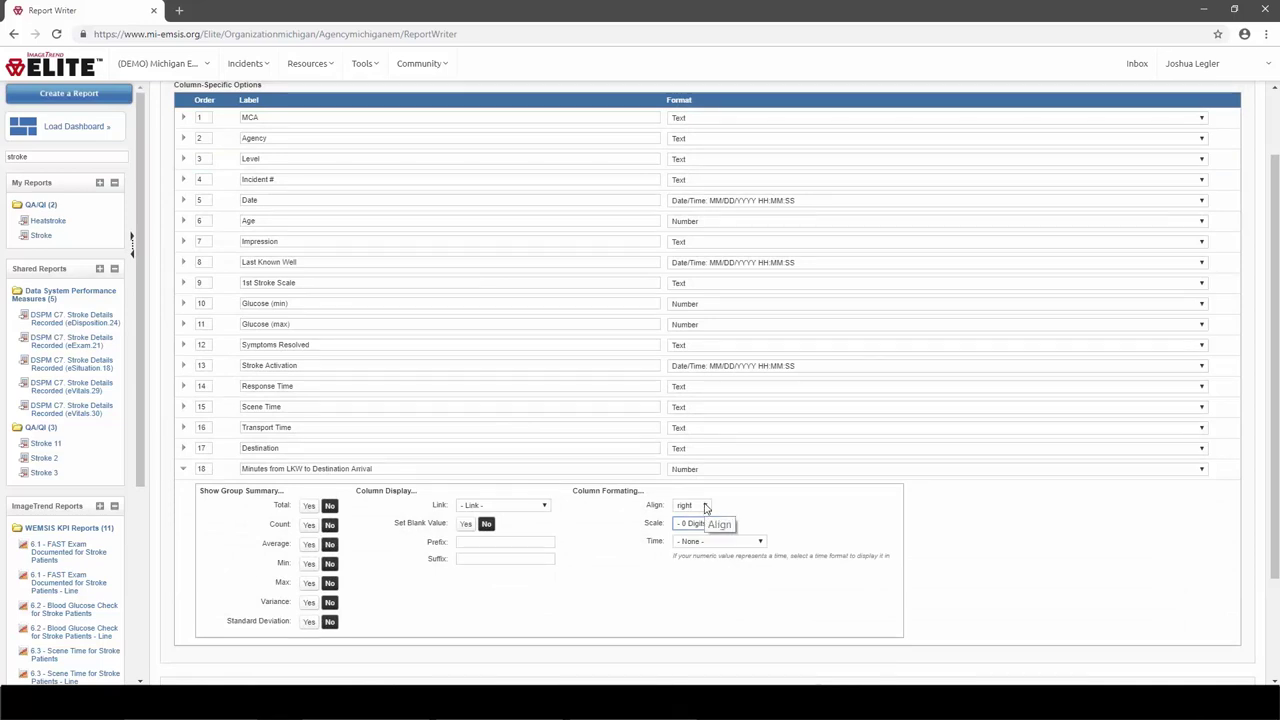
scroll(705, 508, "up", 2)
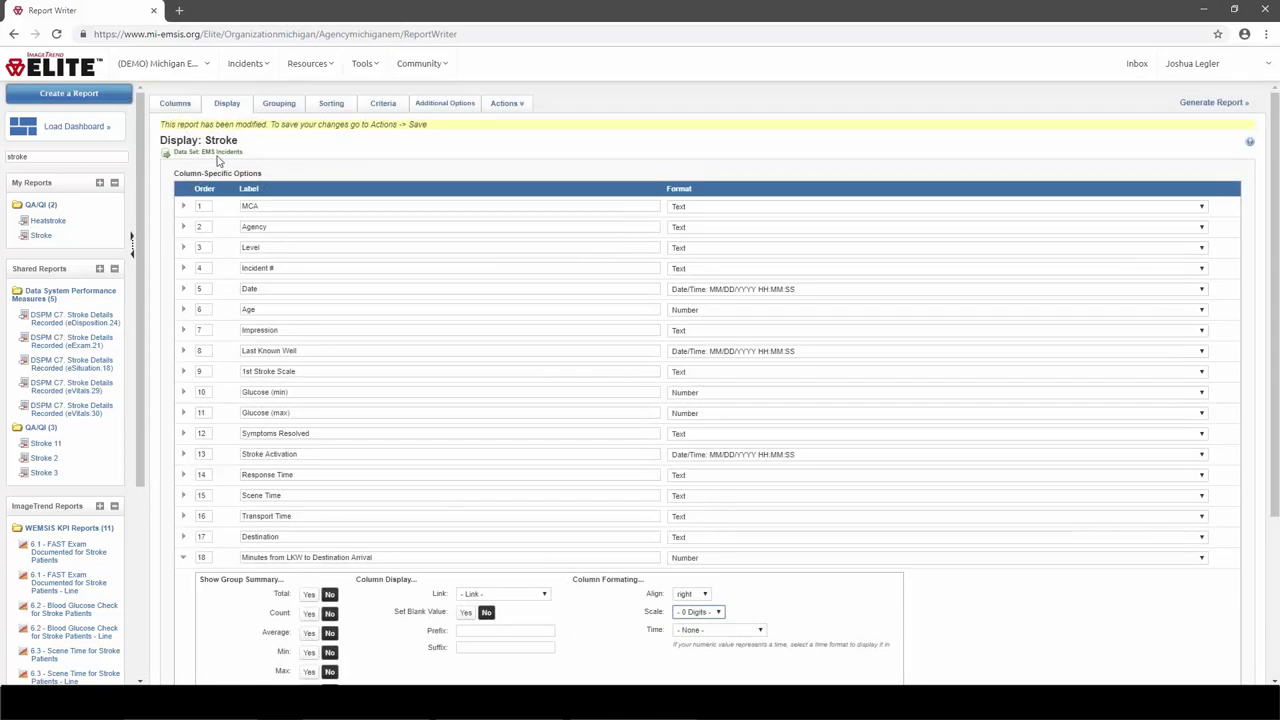
Step: Show the grouping by county name, agency name and agency level of service
left_click(283, 106)
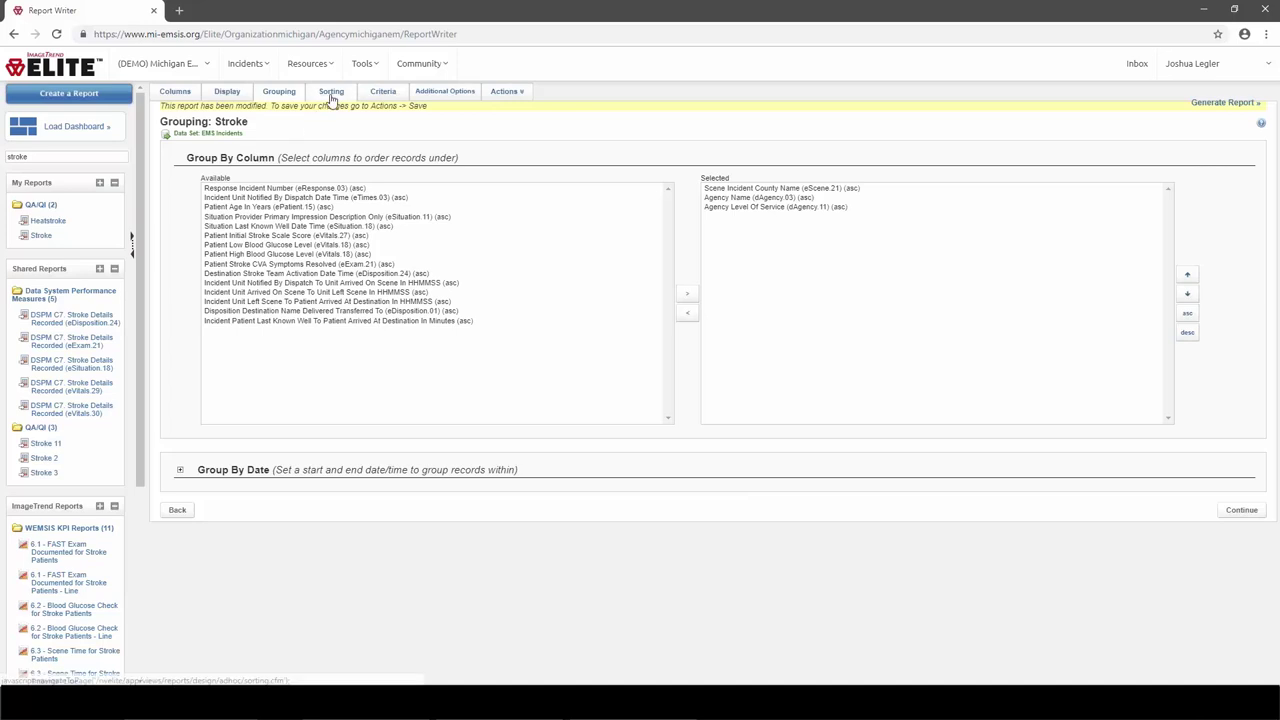
Step: Review the sort column, then show criteria for not In Progress and G45 or I63 impressions
left_click(331, 92)
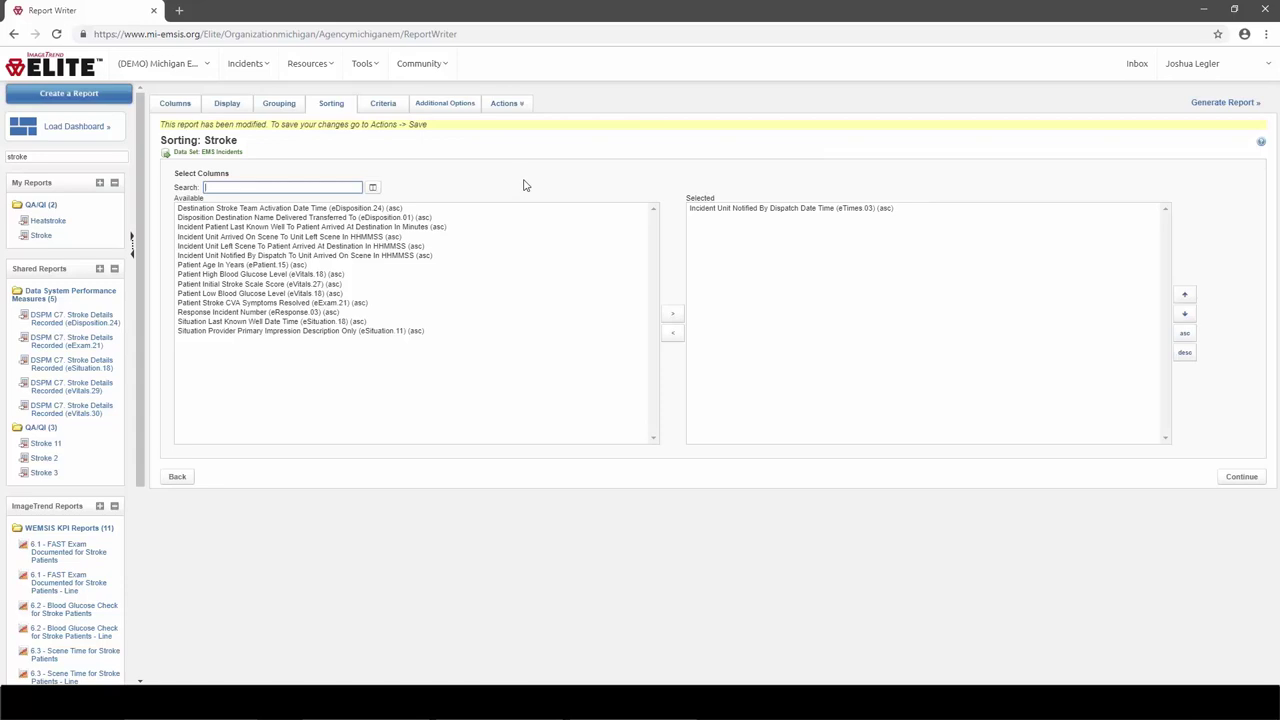
left_click(383, 105)
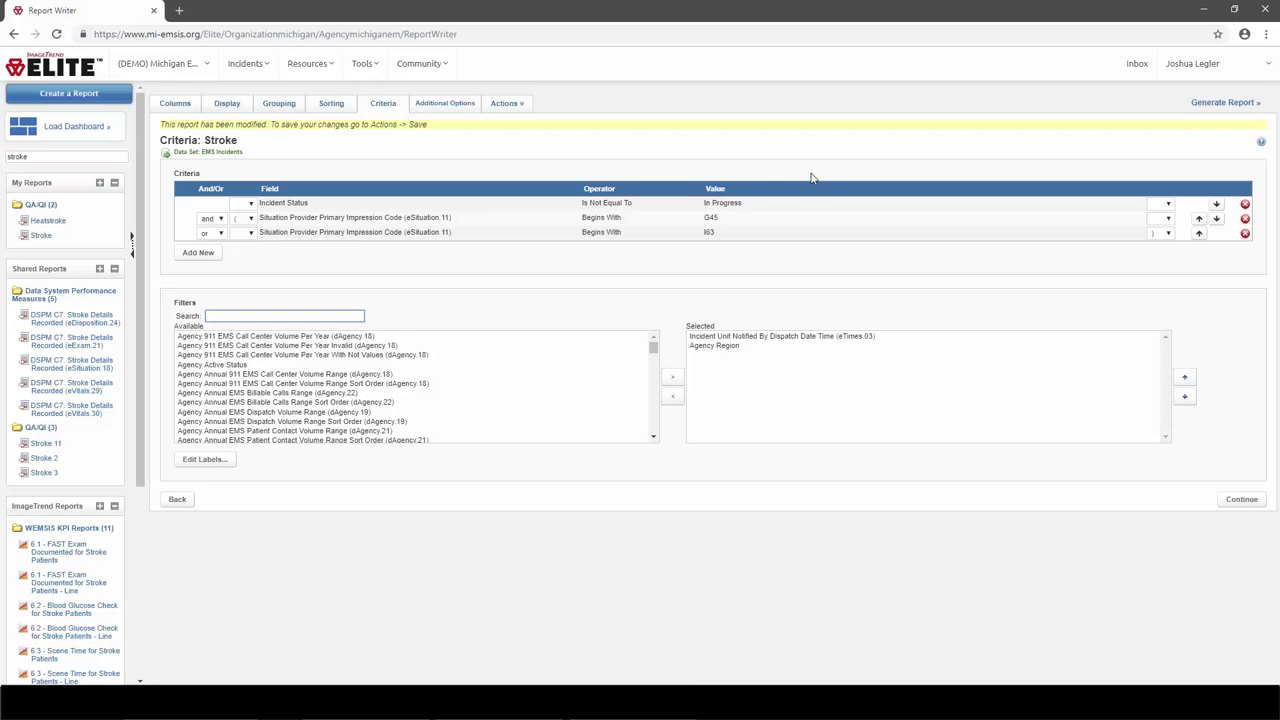
Step: Go to the Stroke report's Additional Options page once the G45/I63 criteria are checked
left_click(457, 109)
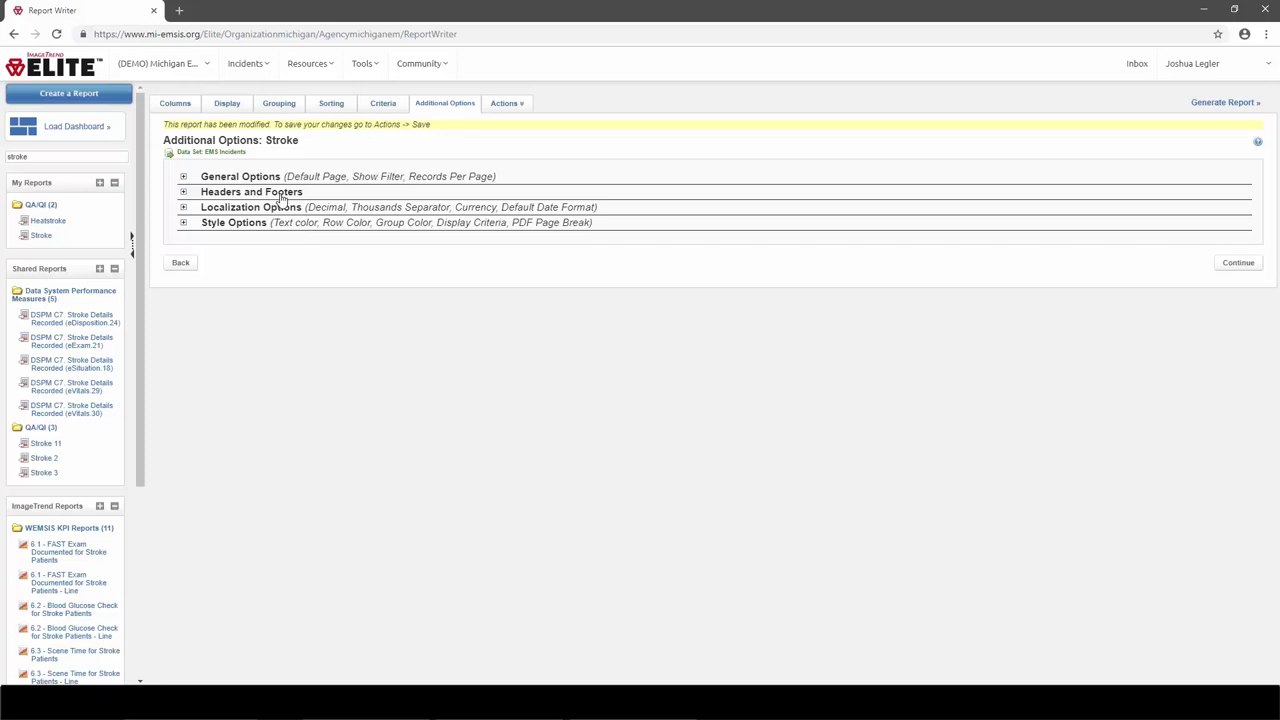
Step: Bring up the Stroke report's Actions menu with save, schedule, export and print choices
left_click(498, 104)
Step: Review the PDF, CSV, Map, Doc, HTML and XML export formats, then abandon the unsaved report for a new one
left_click(510, 108)
mouse_move(506, 160)
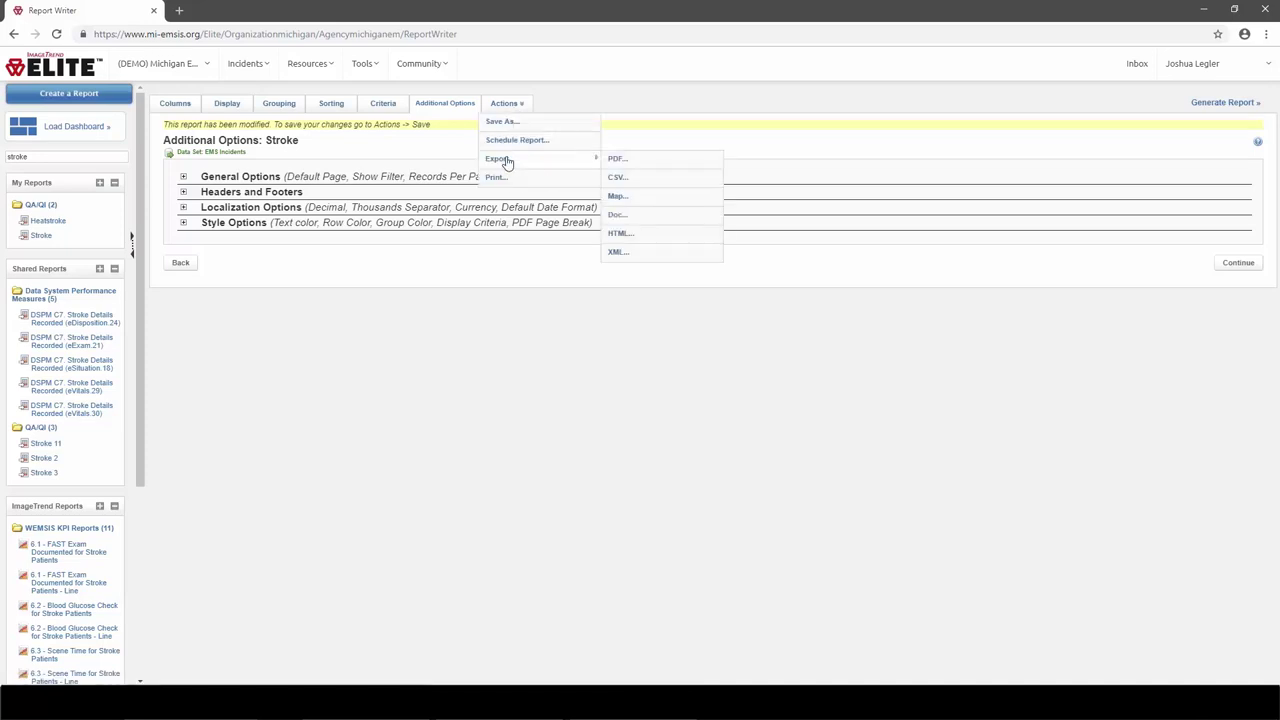
left_click(683, 188)
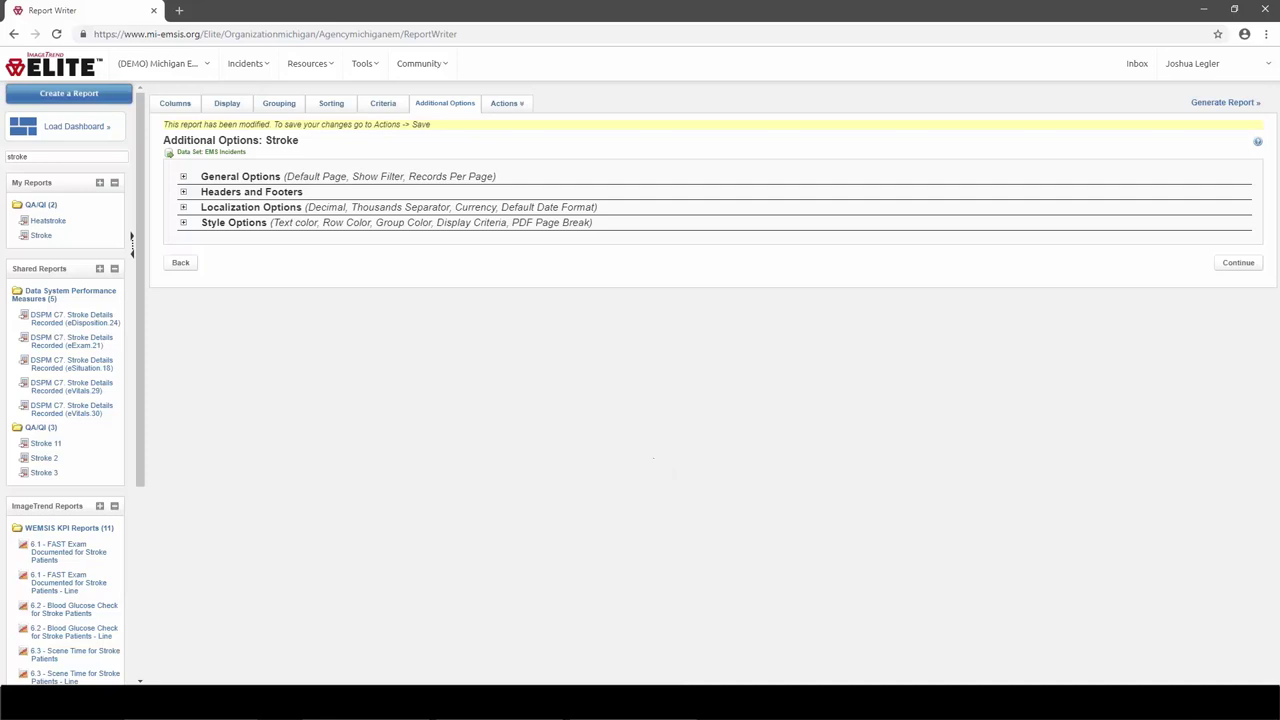
left_click(74, 97)
left_click(707, 125)
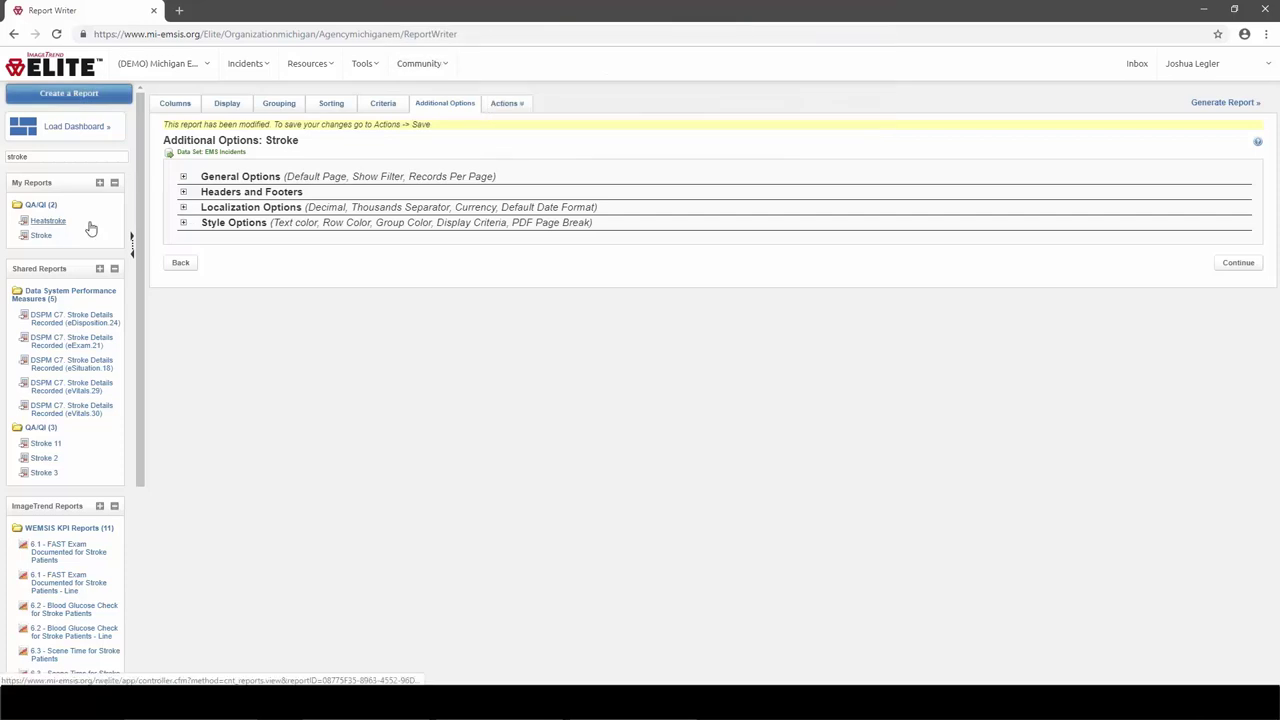